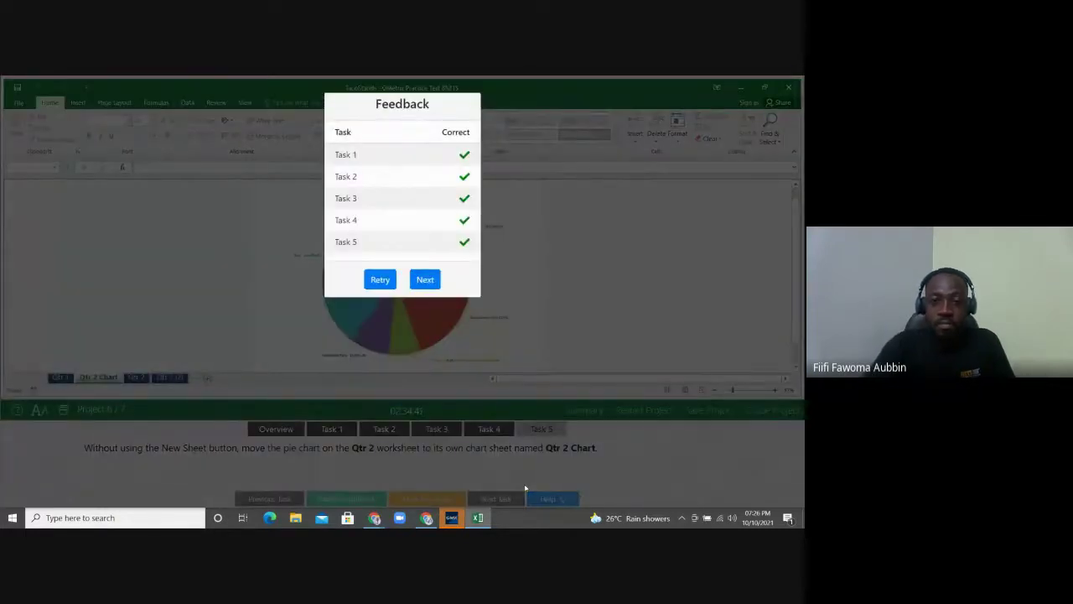
# - Move on to the next project, read its overview and open Task 1
pyautogui.click(425, 279)
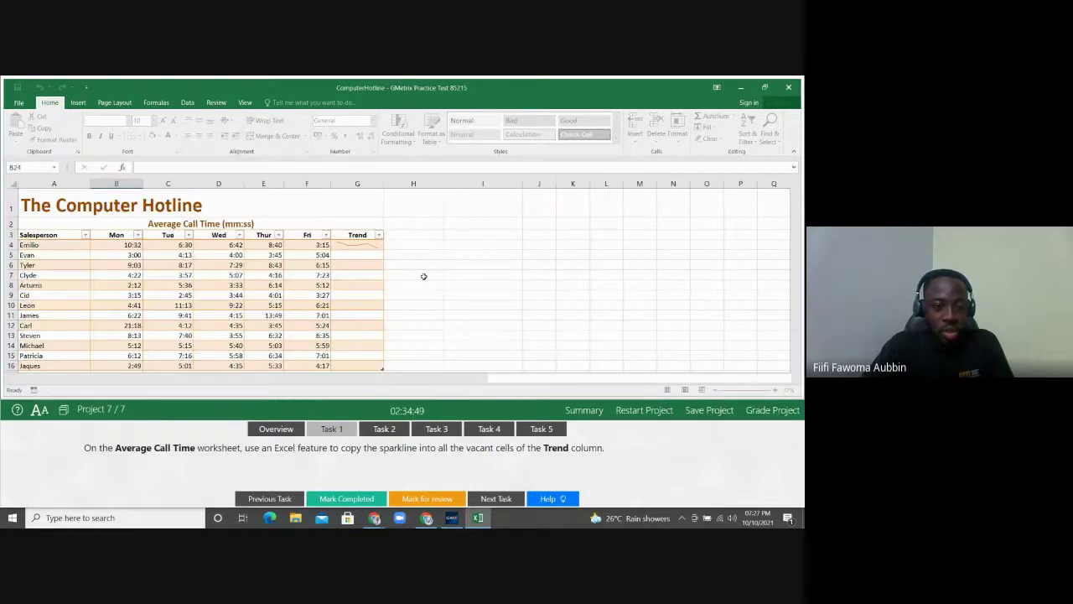
pyautogui.click(290, 429)
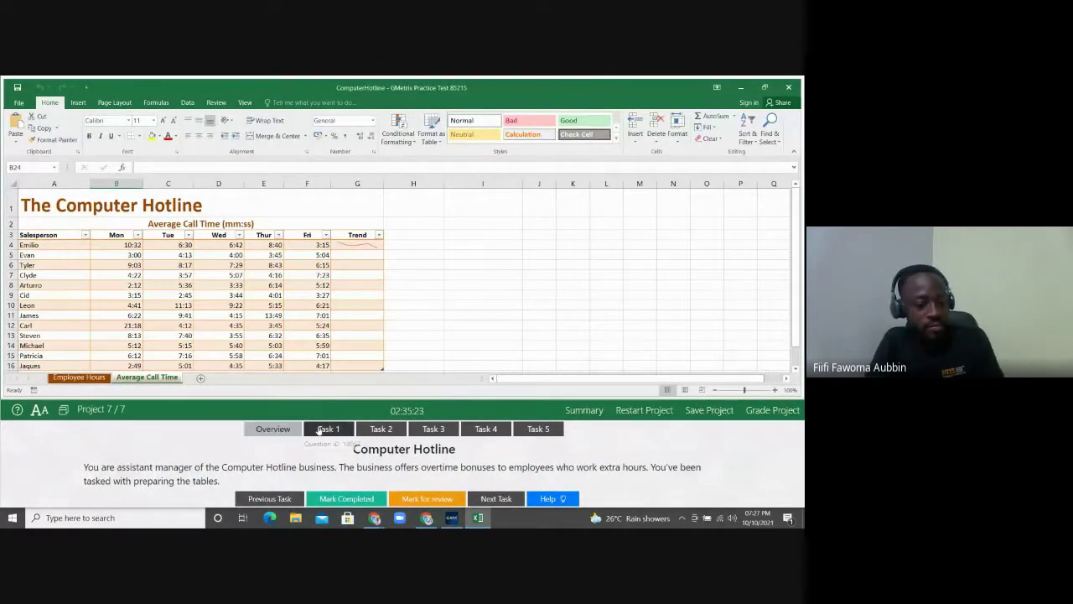
pyautogui.click(320, 430)
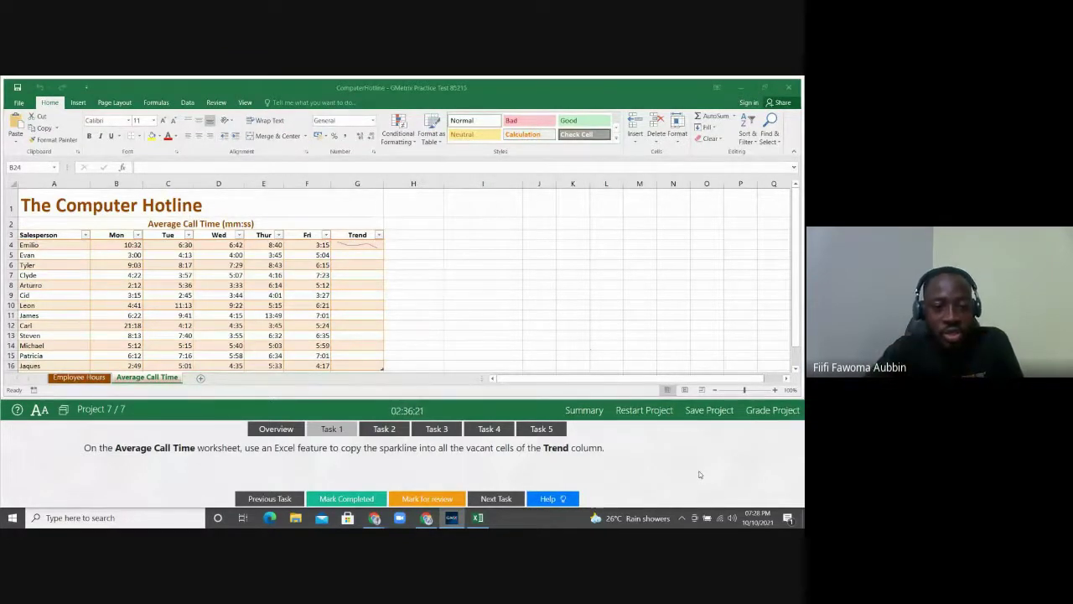
# - Try to copy the G4 sparkline down the Trend column through G16 with AutoFill, and undo the fill
pyautogui.click(362, 248)
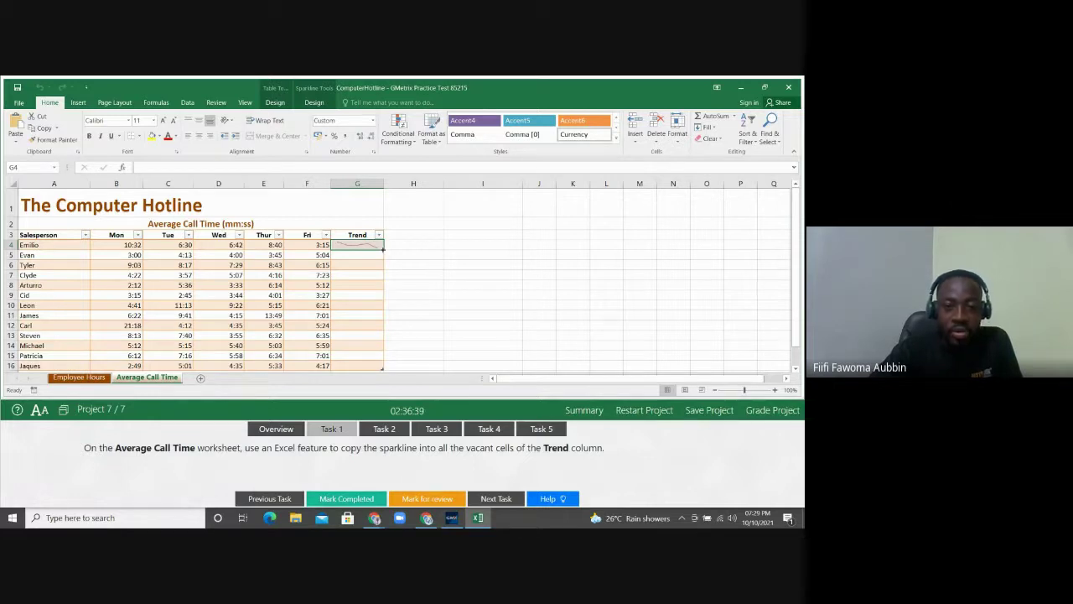
pyautogui.moveTo(383, 249); pyautogui.dragTo(388, 368)
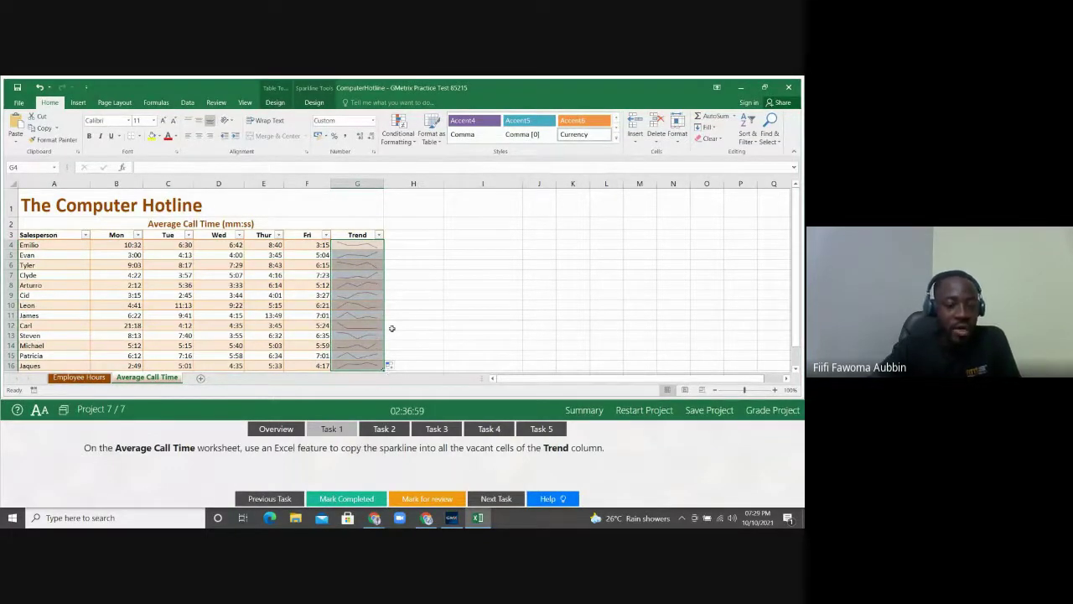
pyautogui.hotkey('ctrl', 'z')
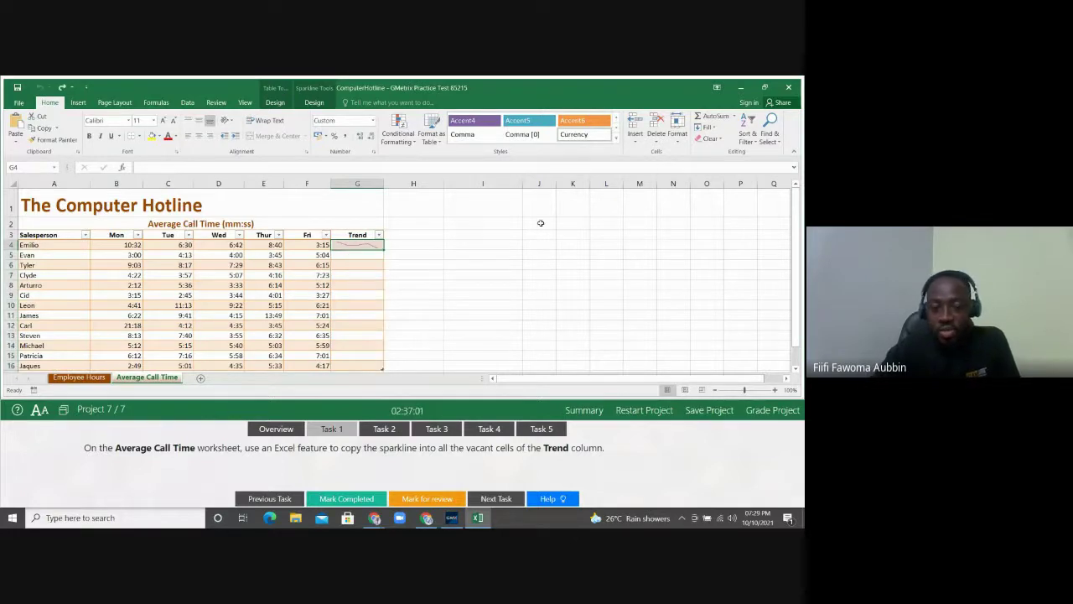
# - Copy the G4 sparkline down the Trend column through G16 using the Fill Down command
pyautogui.hotkey('shift', 'Down')
pyautogui.hotkey('shift', 'Down')
pyautogui.hotkey('shift', 'Down')
pyautogui.hotkey('shift', 'Down')
pyautogui.hotkey('shift', 'Down')
pyautogui.hotkey('shift', 'Down')
pyautogui.hotkey('shift', 'Down')
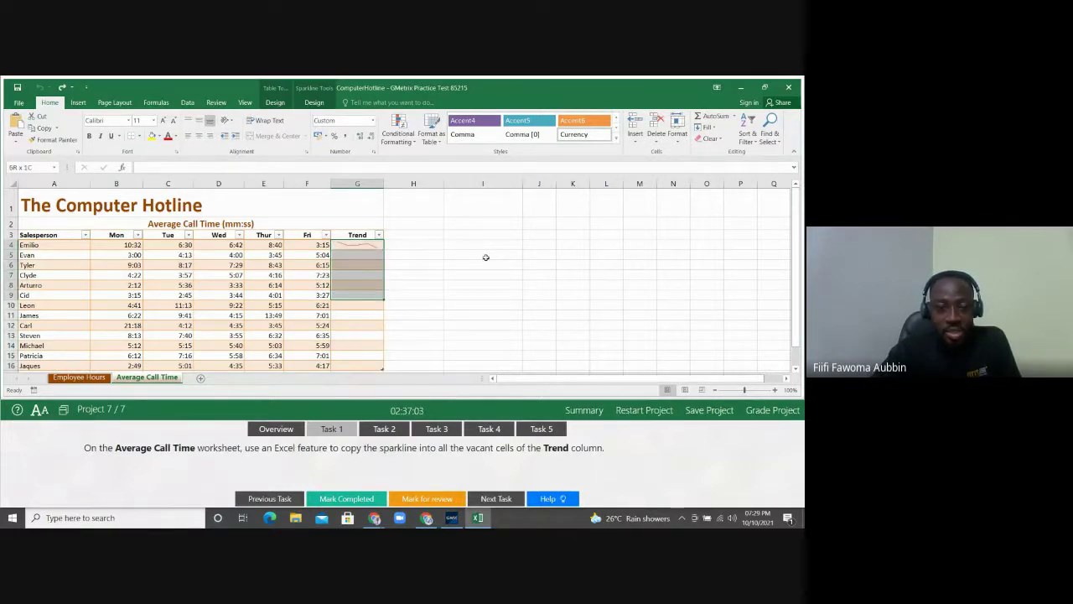
pyautogui.hotkey('shift', 'Down')
pyautogui.hotkey('shift', 'Down')
pyautogui.hotkey('shift', 'Down')
pyautogui.hotkey('shift', 'Down')
pyautogui.hotkey('shift', 'Down')
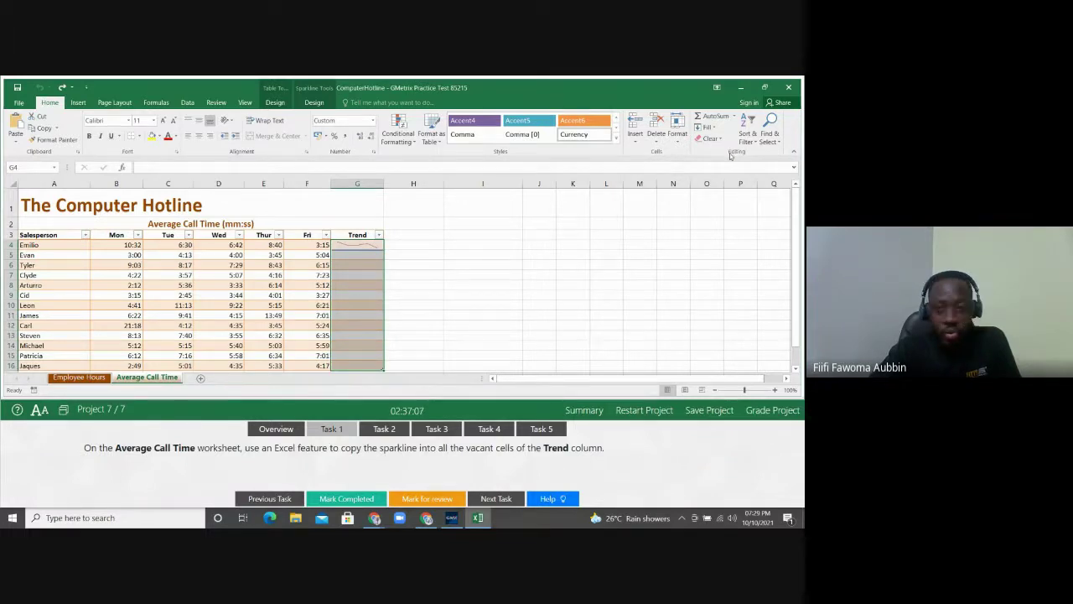
pyautogui.click(715, 128)
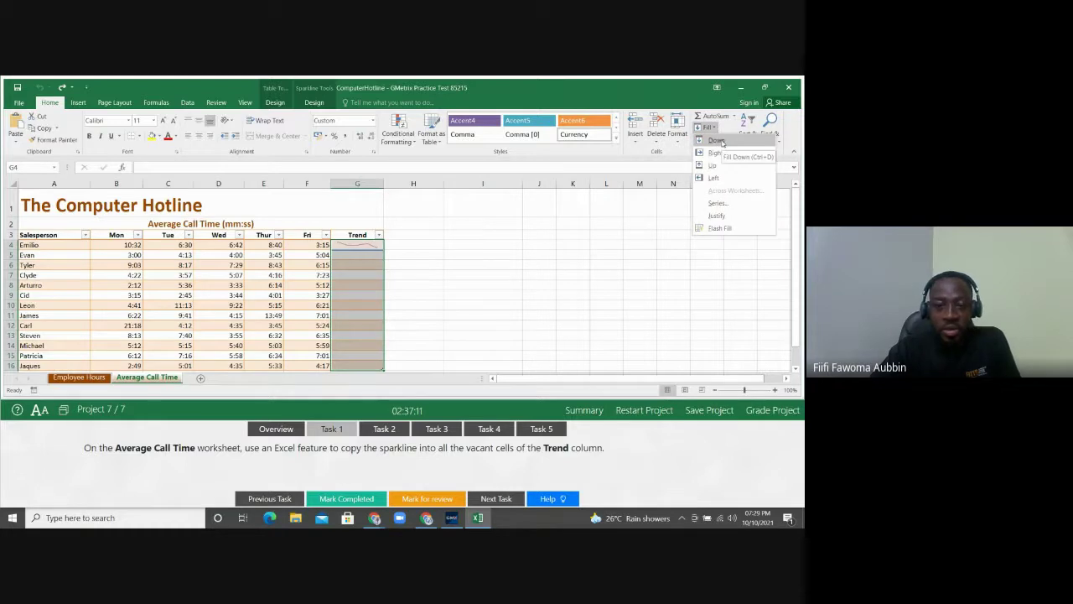
pyautogui.click(717, 140)
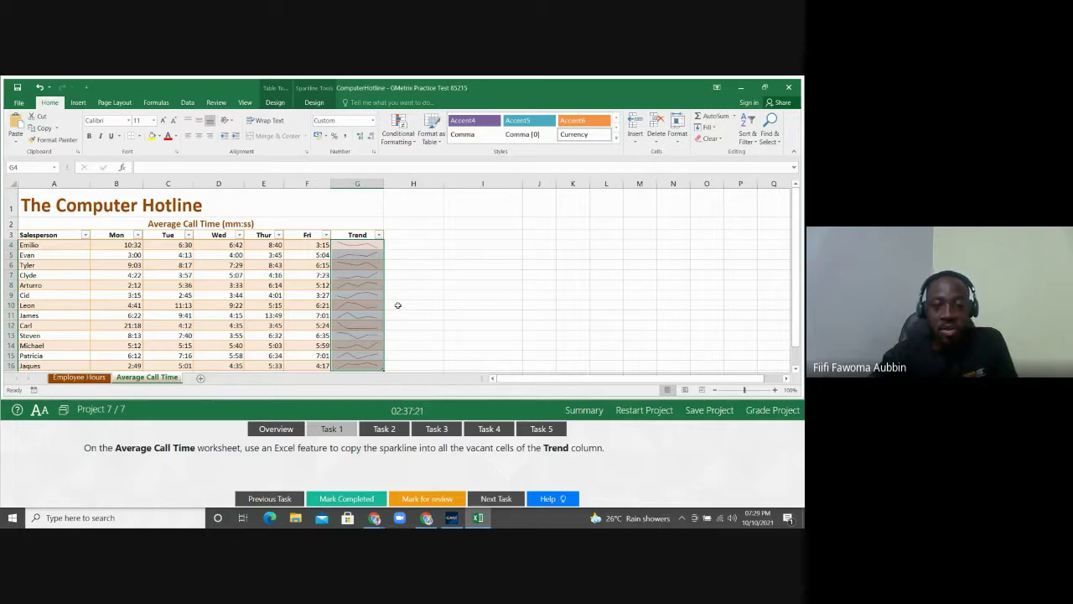
# - Open Task 2 and turn on the Total Row for the table on the Employee Hours worksheet
pyautogui.click(392, 431)
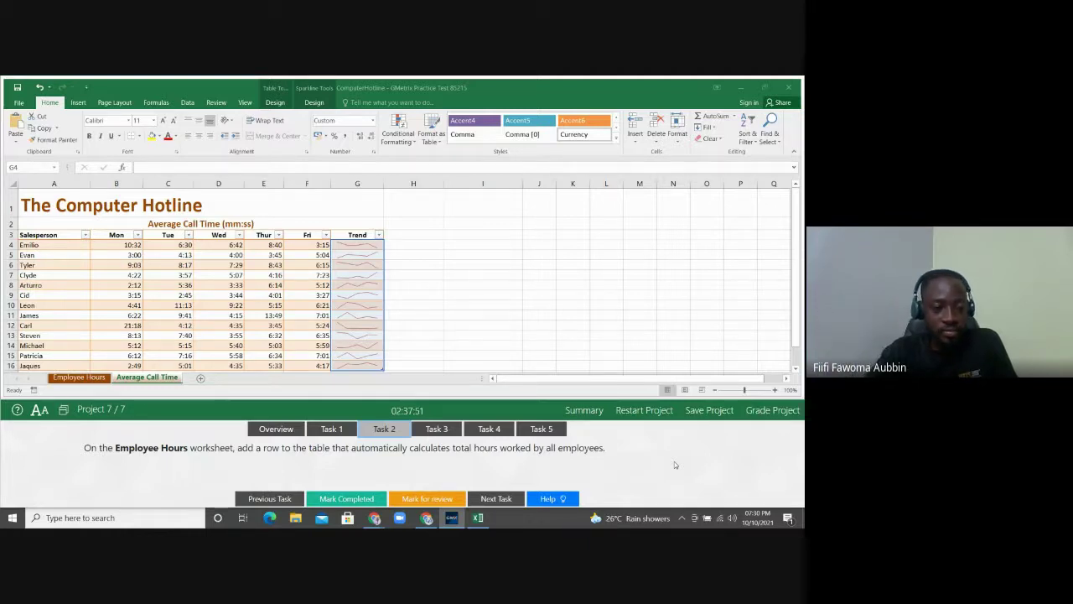
pyautogui.click(79, 378)
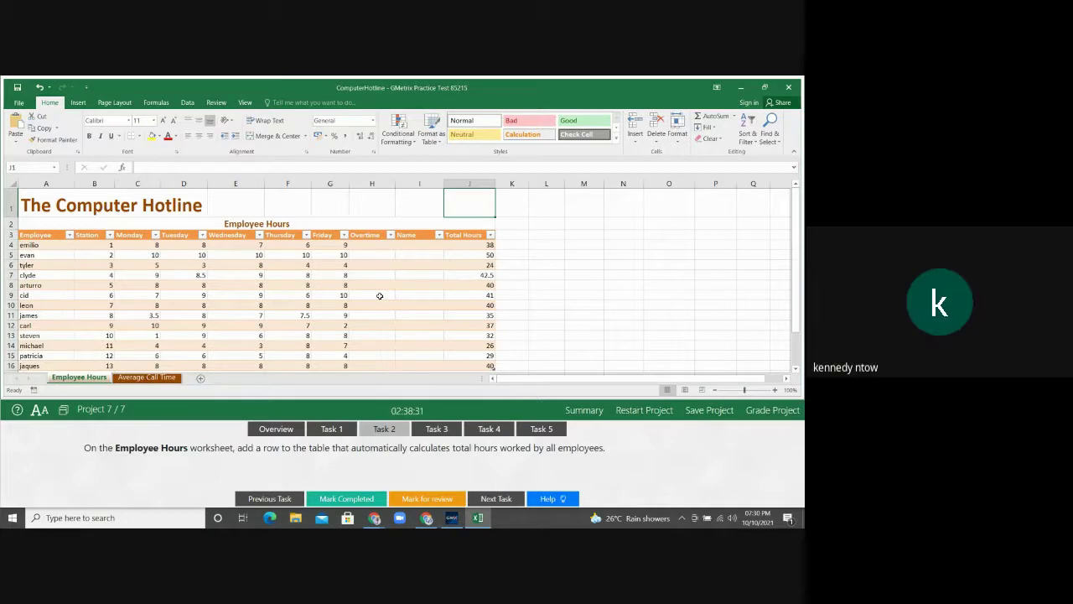
pyautogui.click(380, 296)
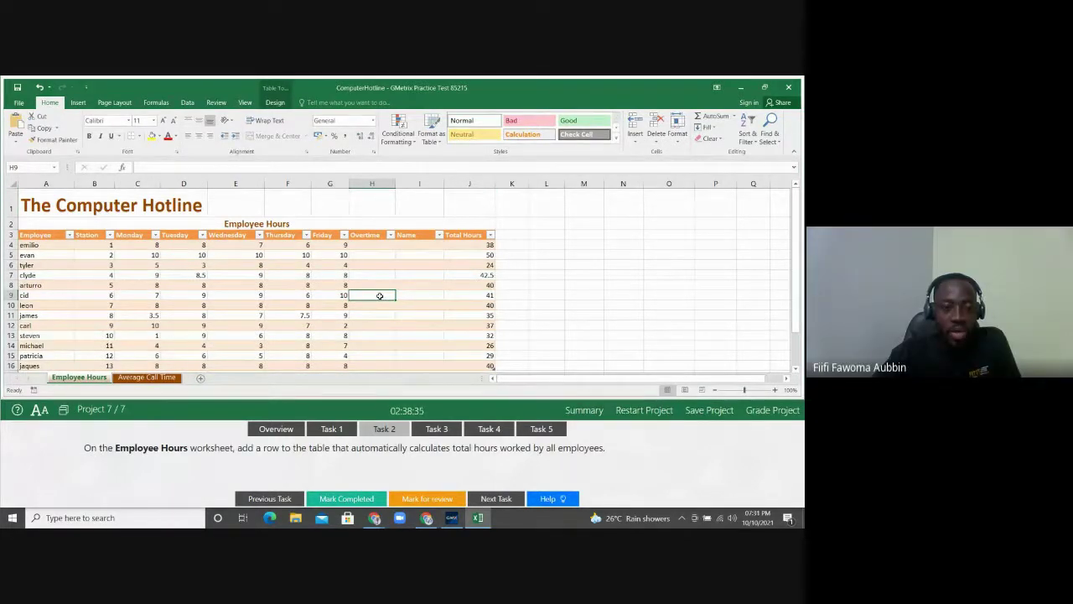
pyautogui.click(296, 326)
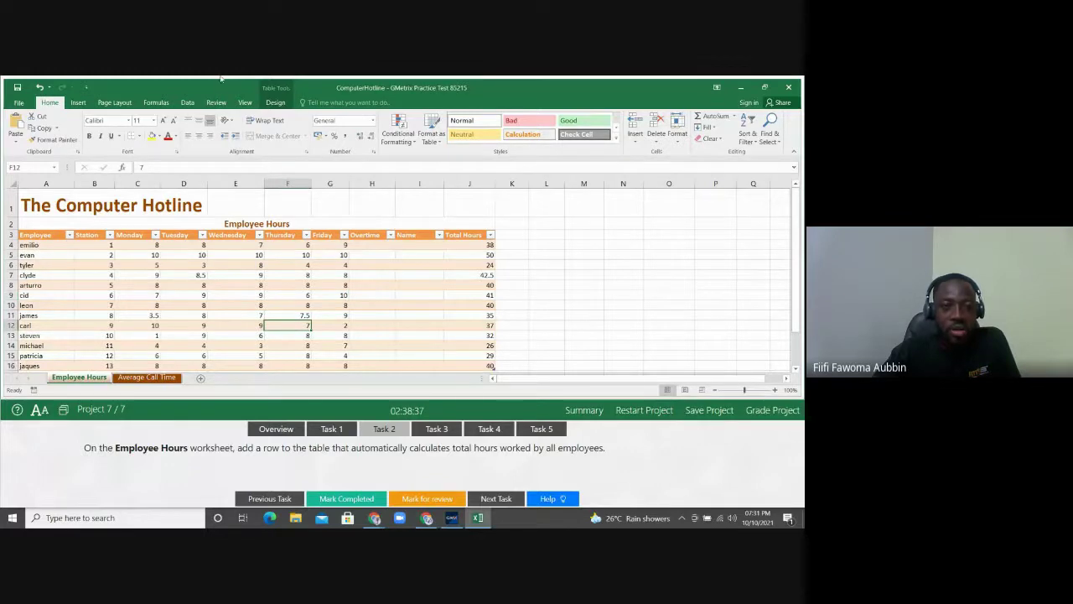
pyautogui.click(274, 102)
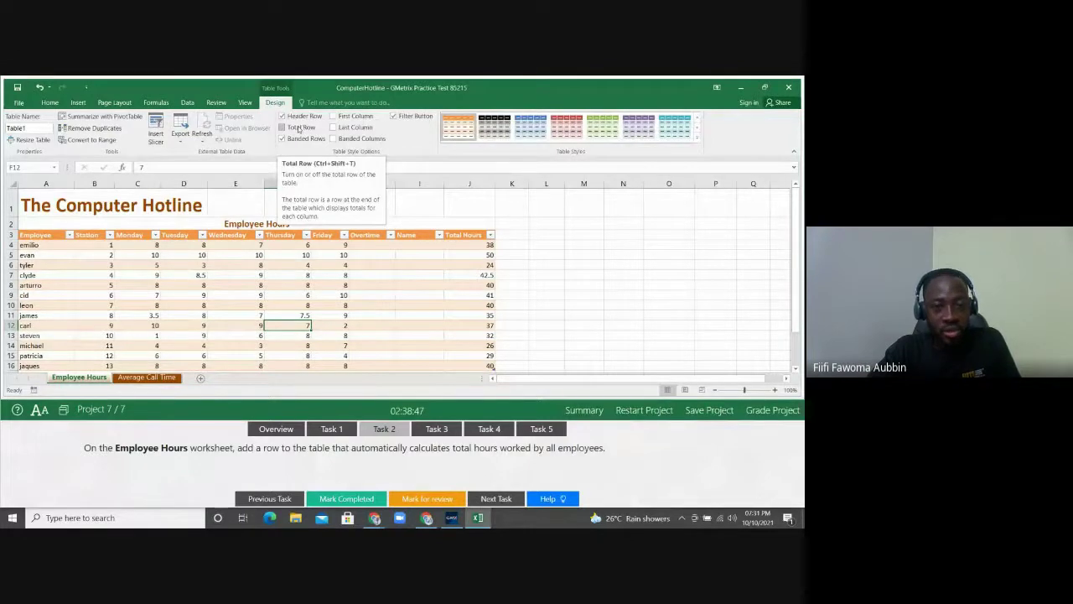
pyautogui.click(298, 126)
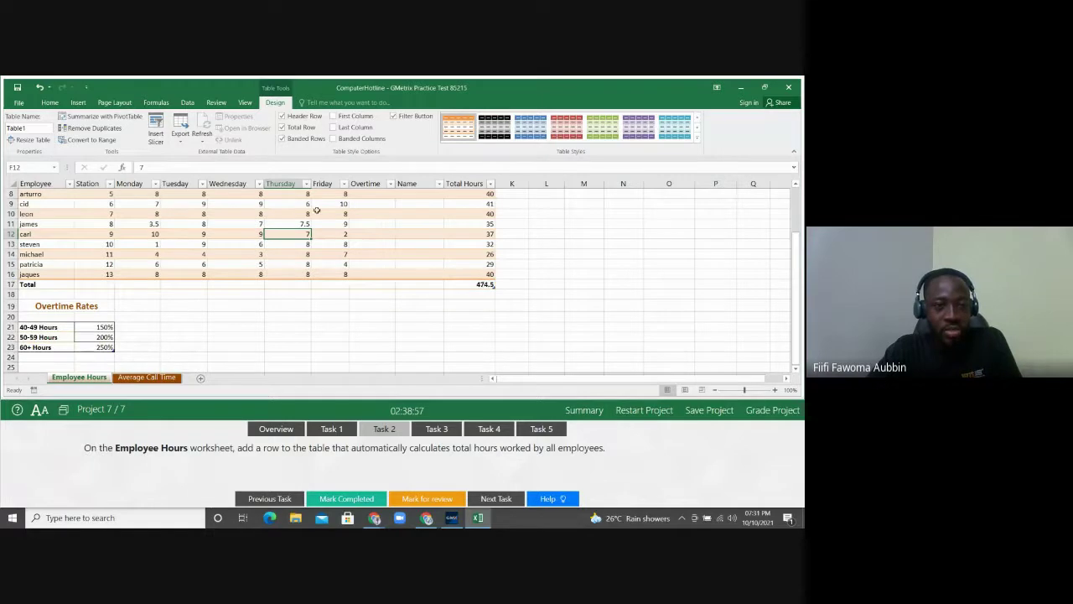
pyautogui.click(284, 128)
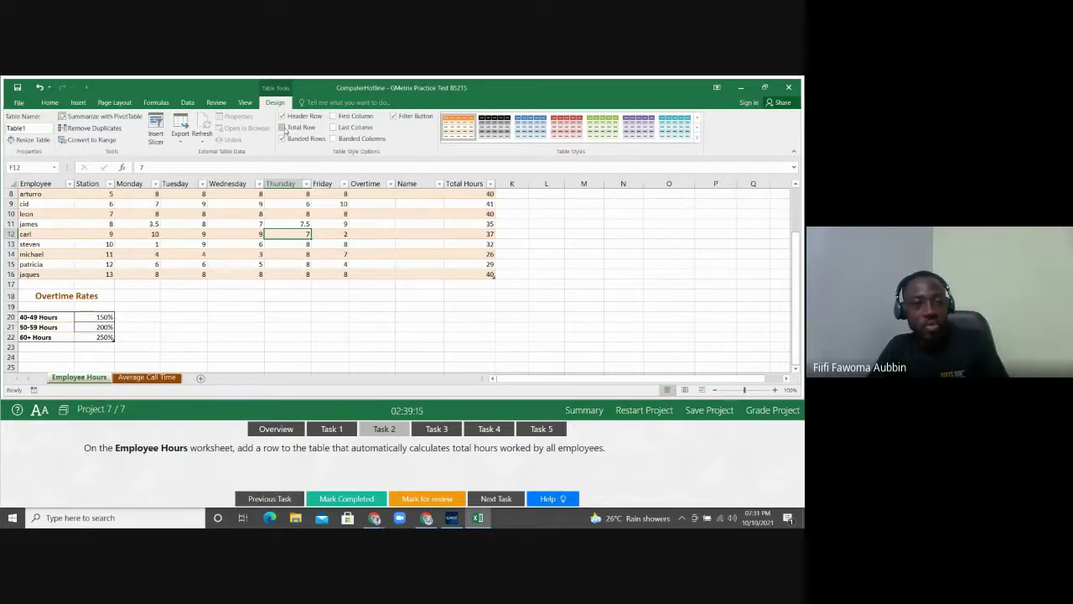
pyautogui.click(283, 127)
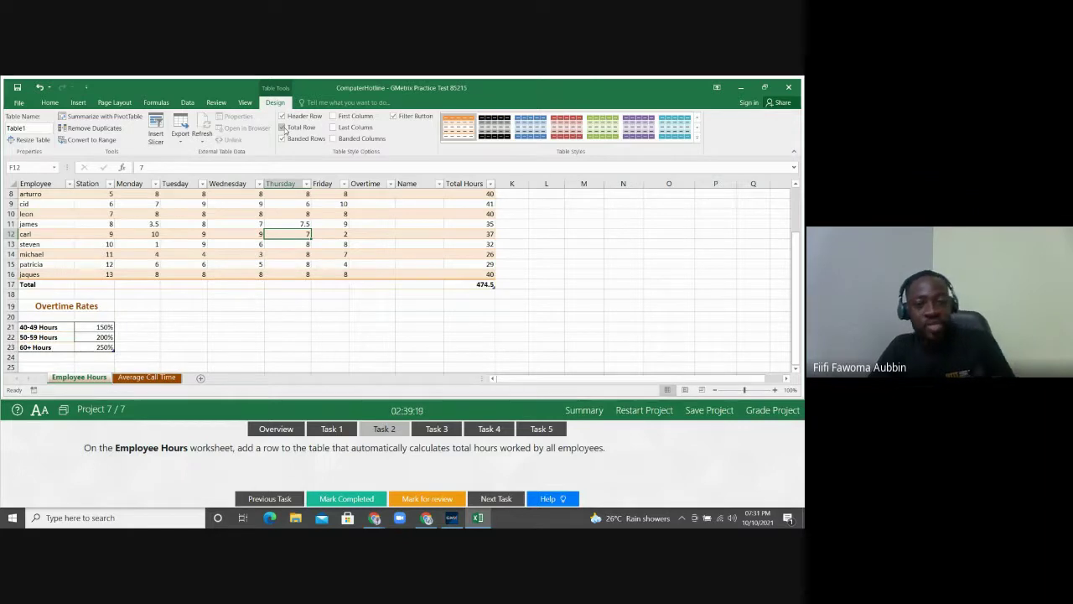
# - Try to add a blank table row below the last employee, above the total row, and undo the addition
pyautogui.click(460, 275)
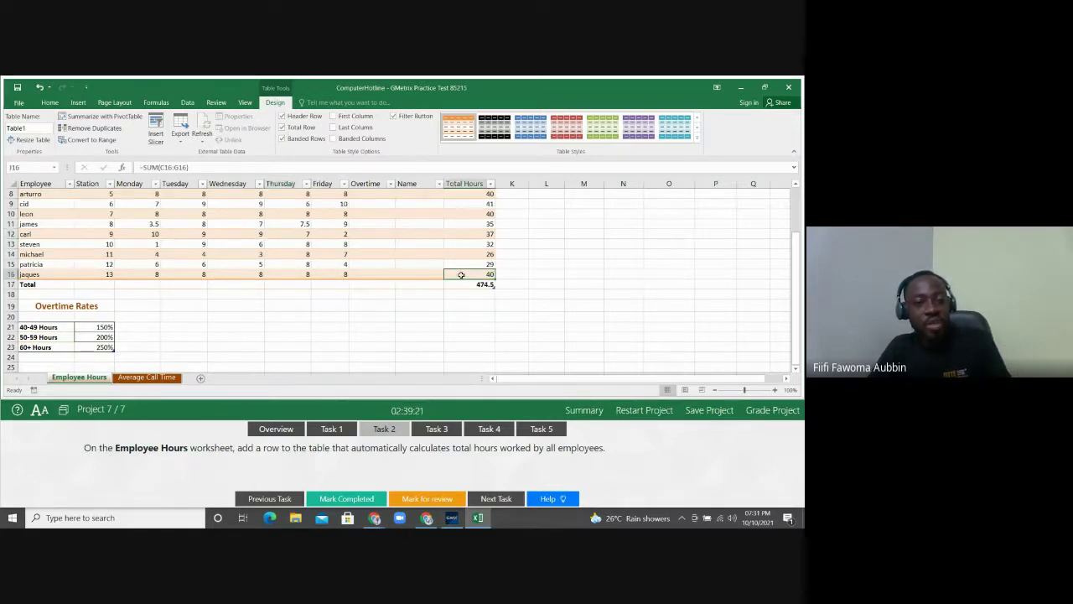
pyautogui.press('Tab')
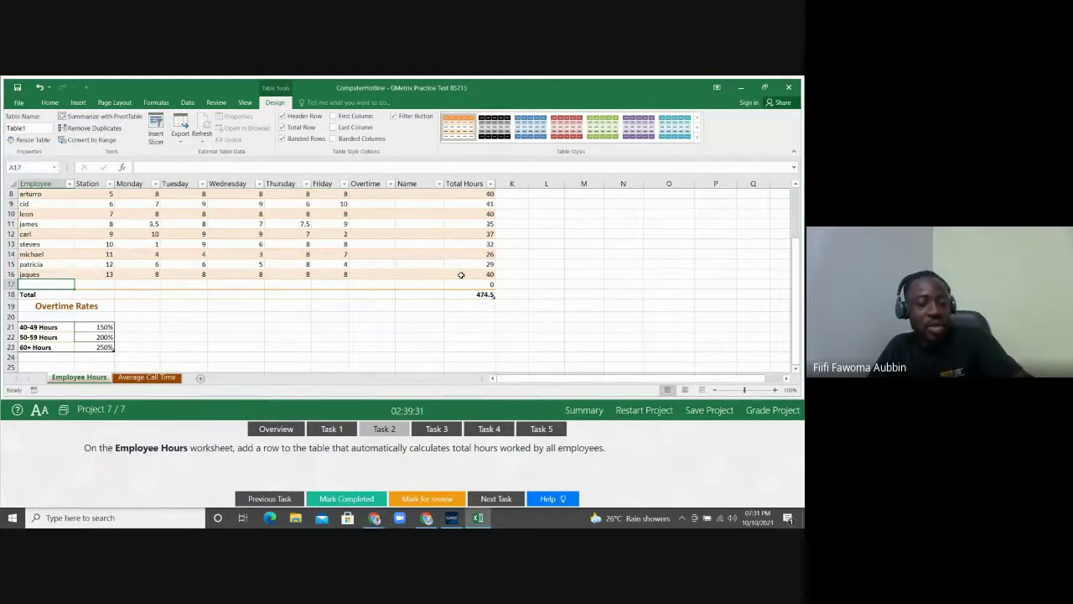
pyautogui.click(461, 275)
pyautogui.hotkey('ctrl', 'z')
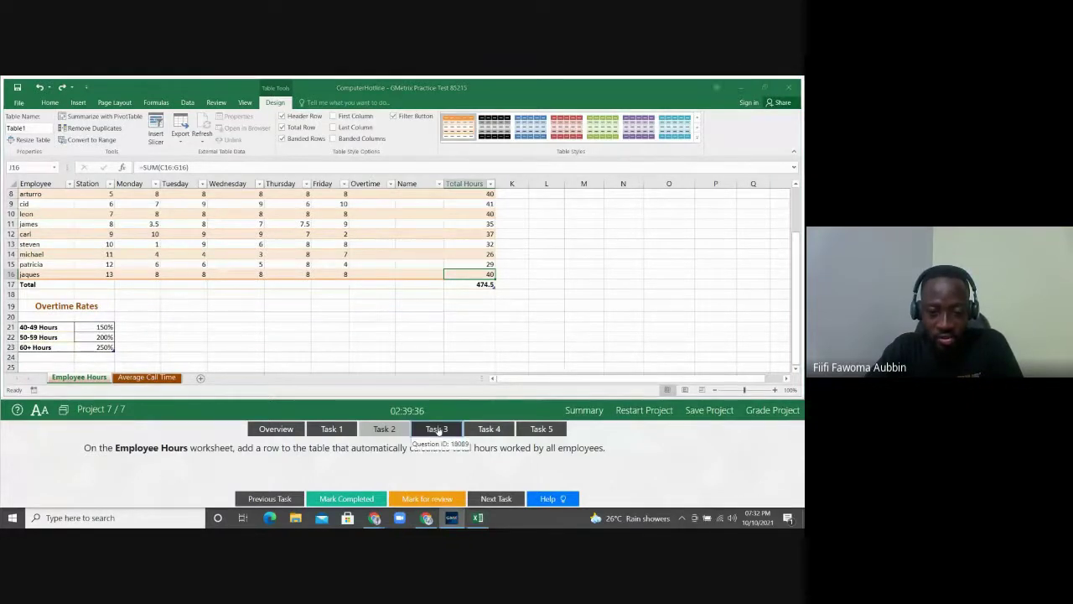
# - Open Task 3 and select cell H4 in the Overtime column of the Employee Hours worksheet
pyautogui.click(436, 429)
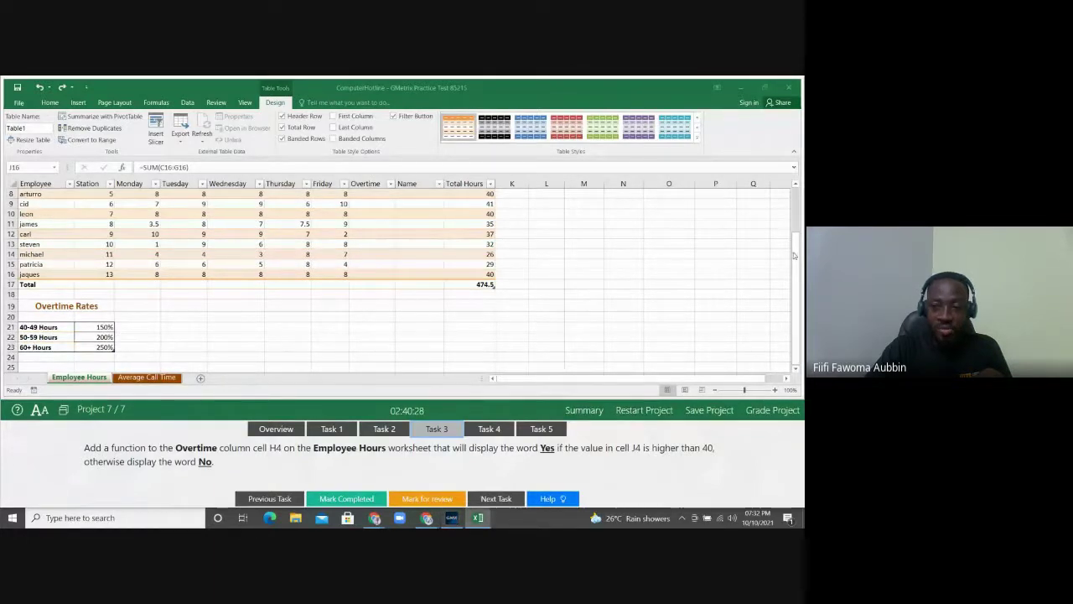
pyautogui.moveTo(794, 255); pyautogui.dragTo(796, 208)
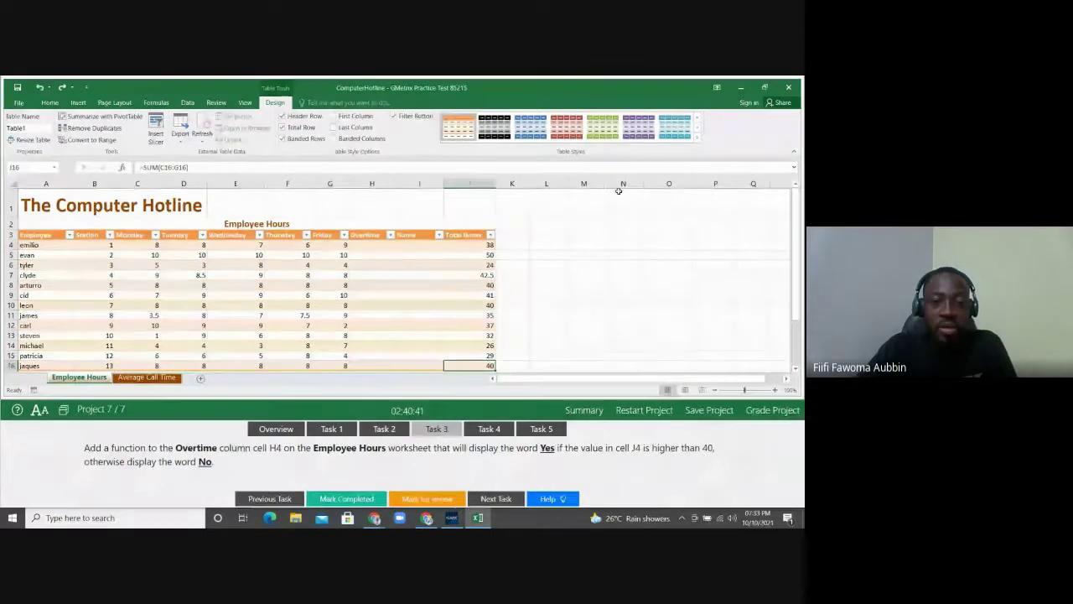
pyautogui.click(371, 244)
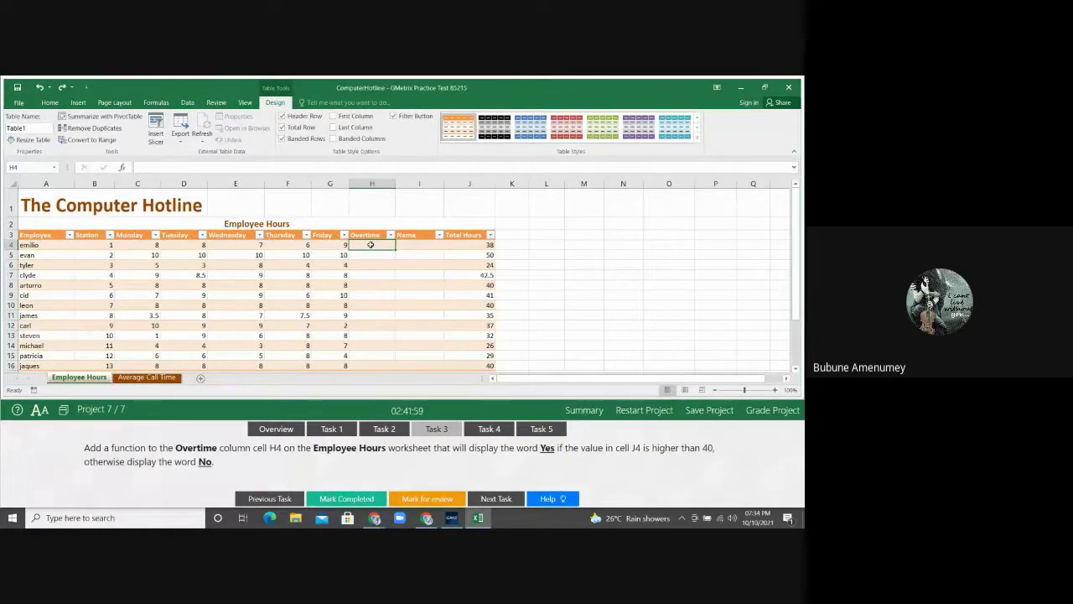
# - Start an IF formula directly in cell H4 with the logical test j4>40
pyautogui.write('=')
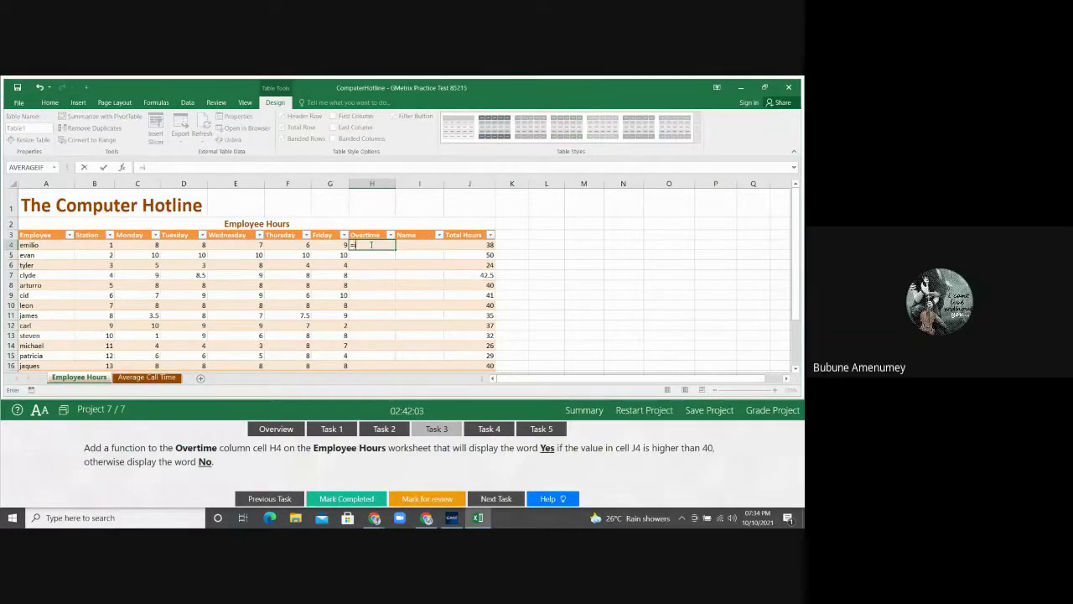
pyautogui.write('if(')
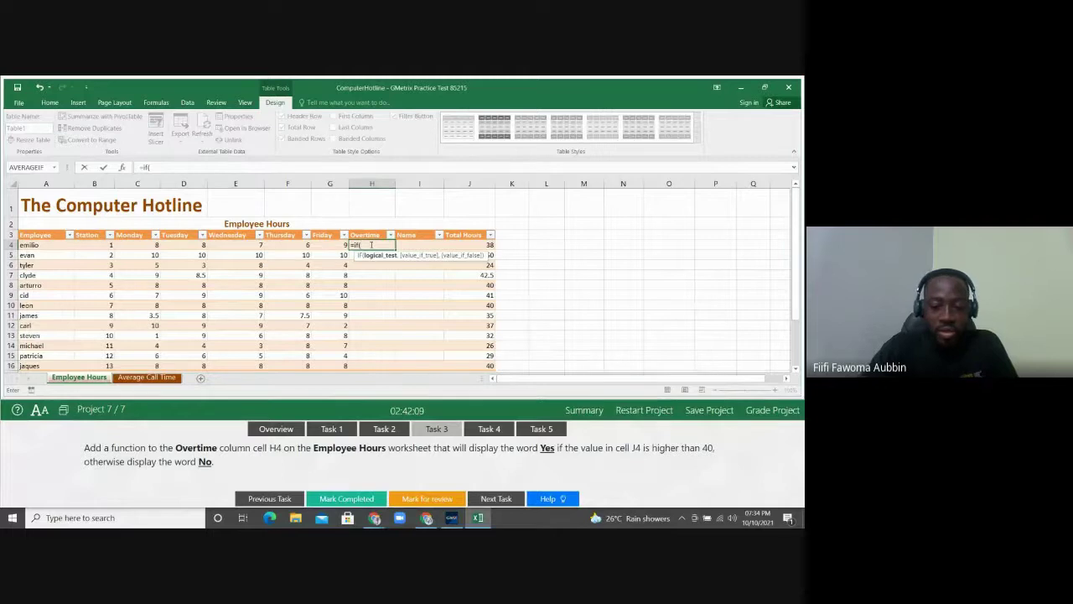
pyautogui.write('j4')
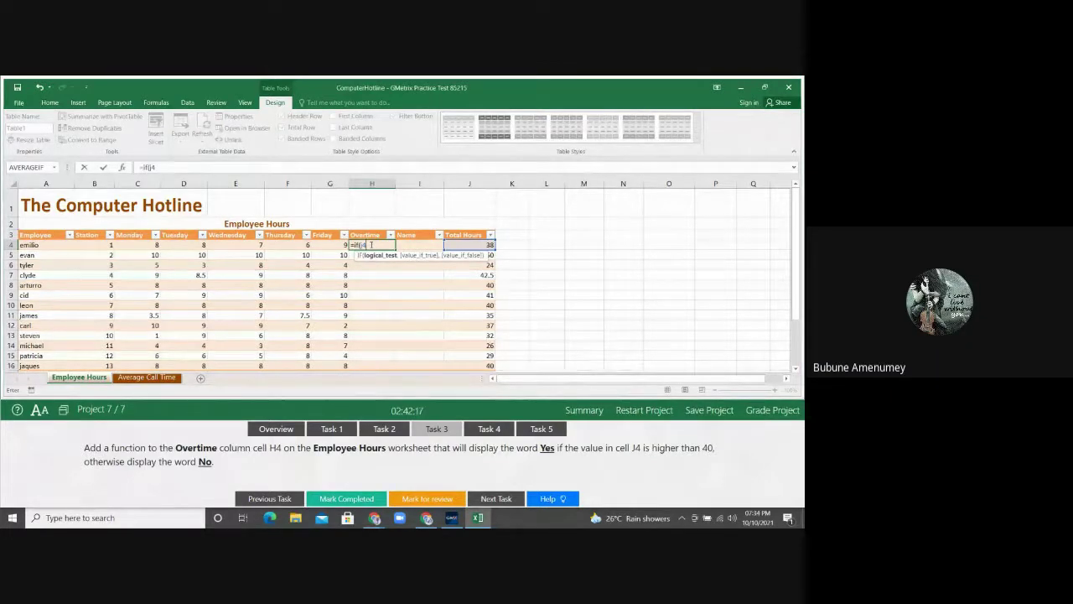
pyautogui.write('>')
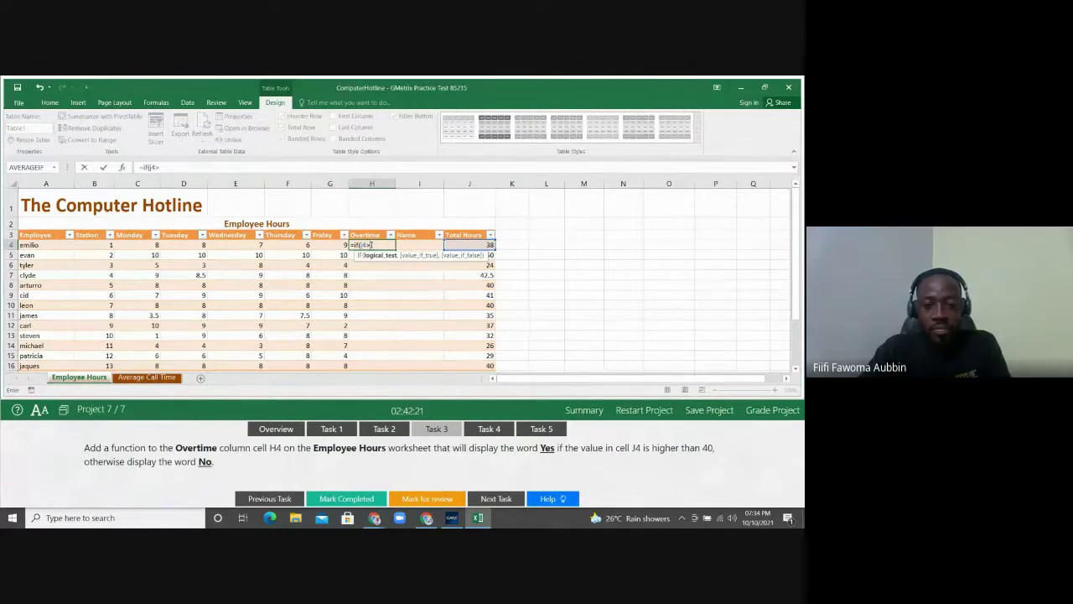
pyautogui.write('40')
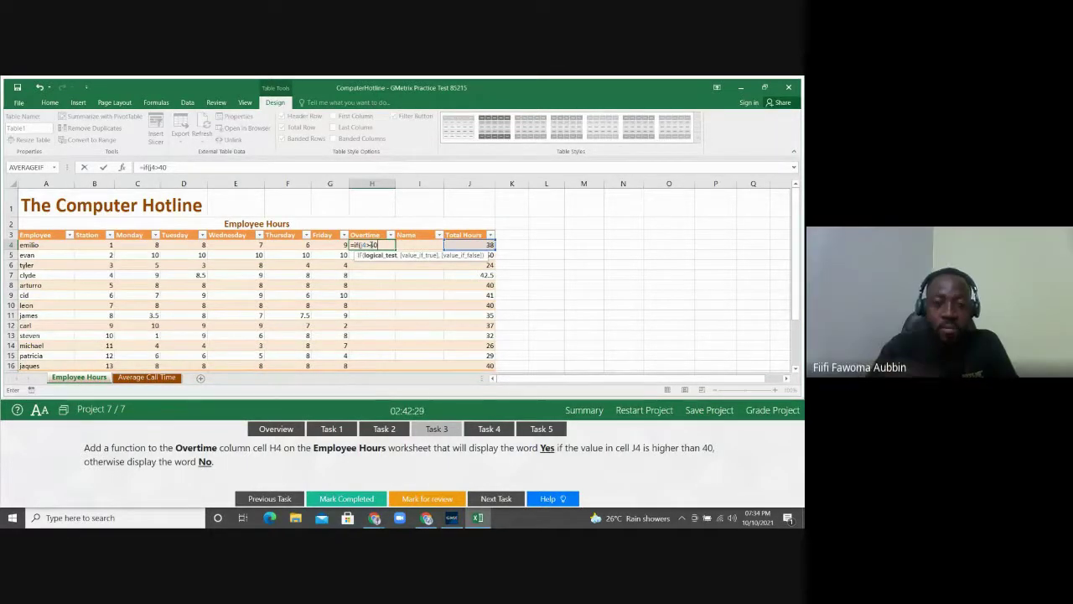
pyautogui.write(',')
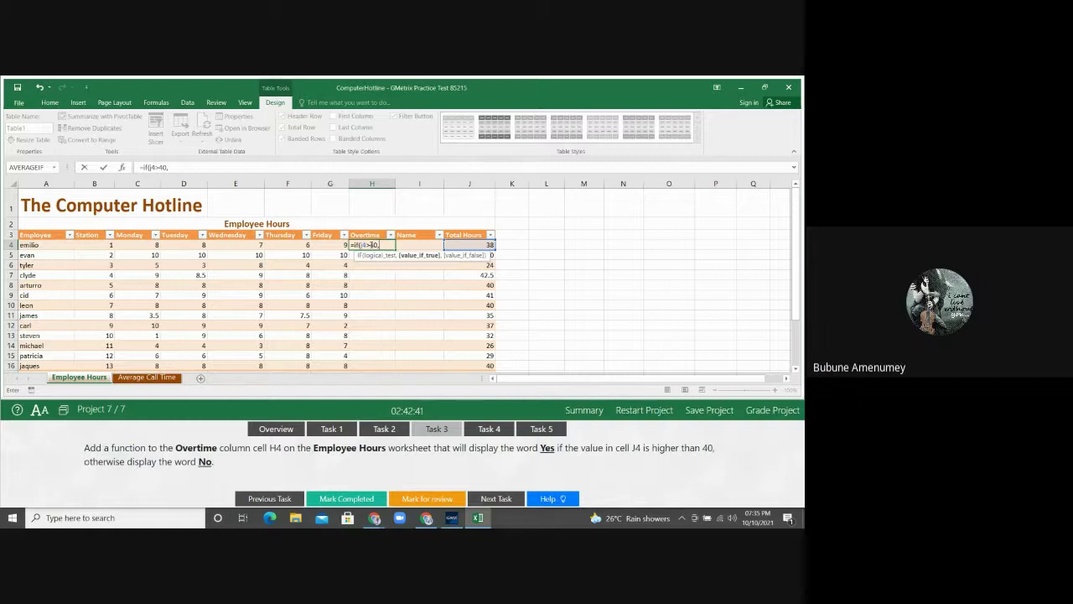
# - Complete the H4 formula with "Yes" as the true value and "No" as the false value, and enter it
pyautogui.write('Yes')
pyautogui.press('BackSpace')
pyautogui.press('BackSpace')
pyautogui.press('BackSpace')
pyautogui.write('"')
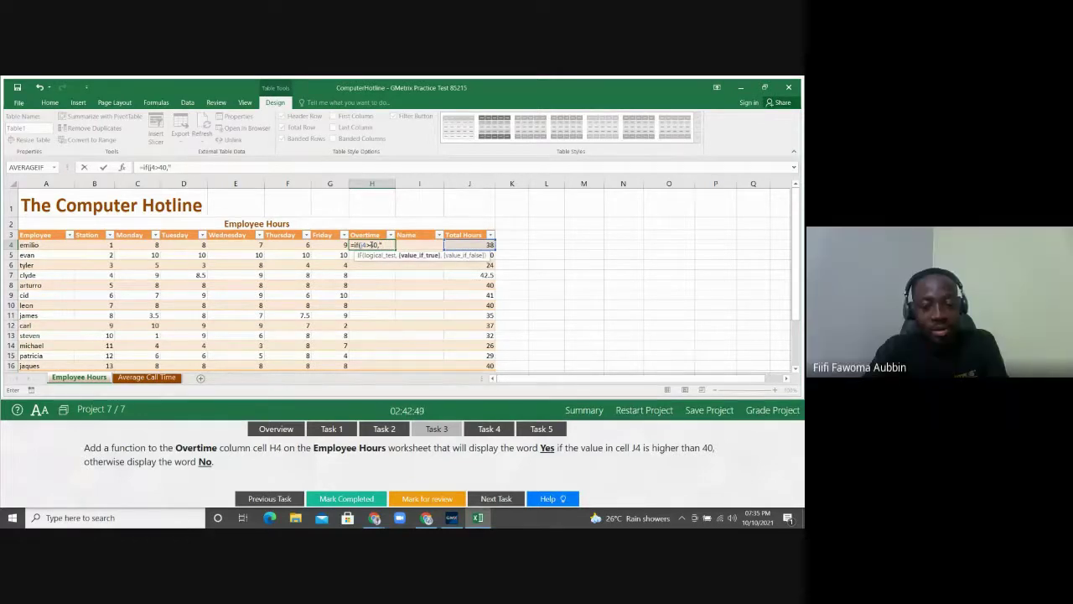
pyautogui.write('Yes"')
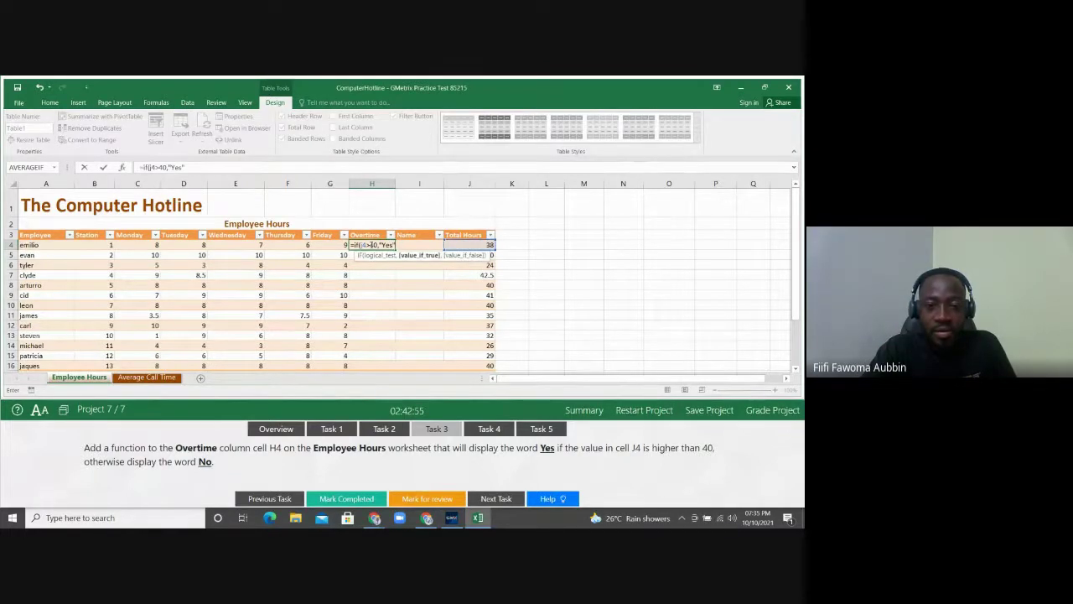
pyautogui.write(',')
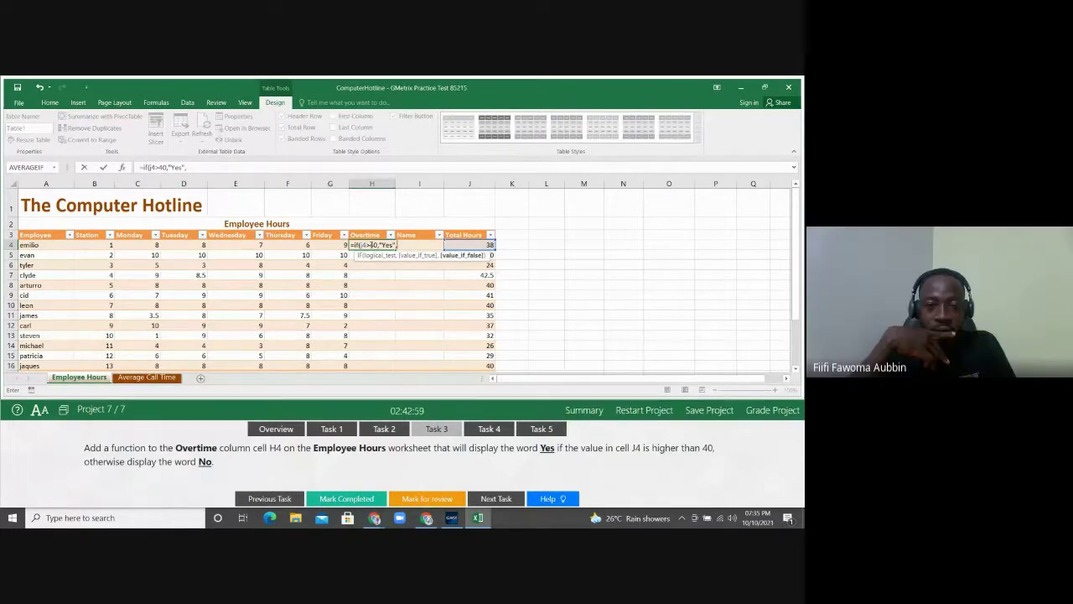
pyautogui.write('"')
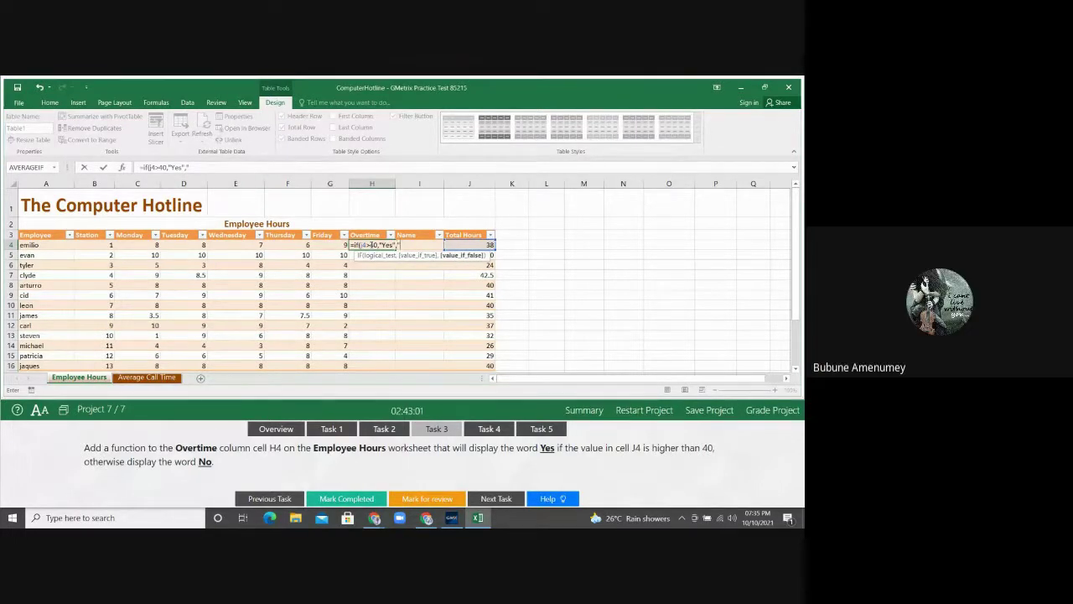
pyautogui.write('N')
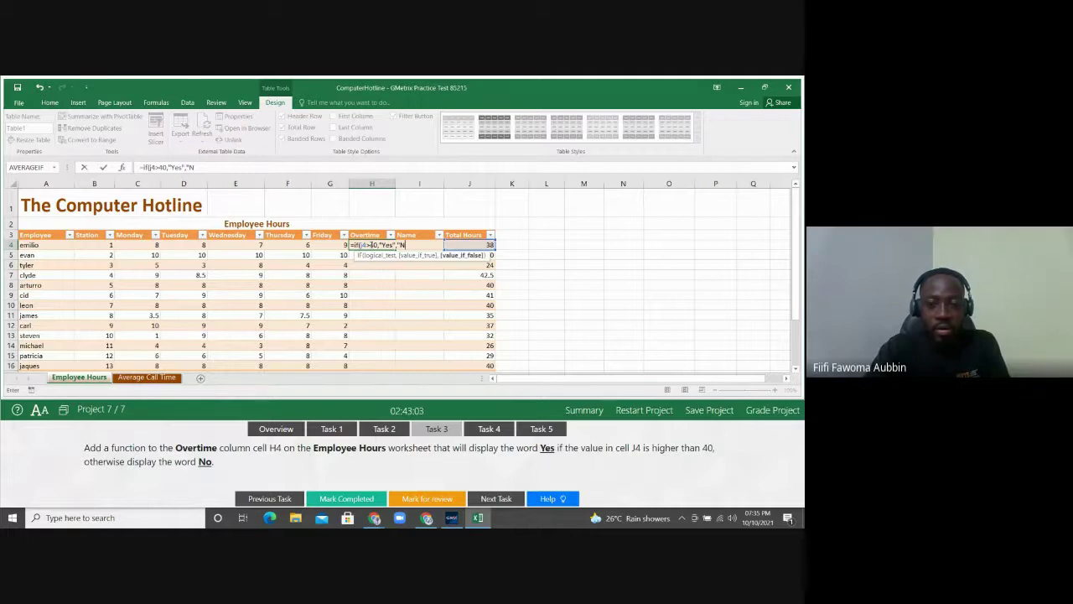
pyautogui.write('o")')
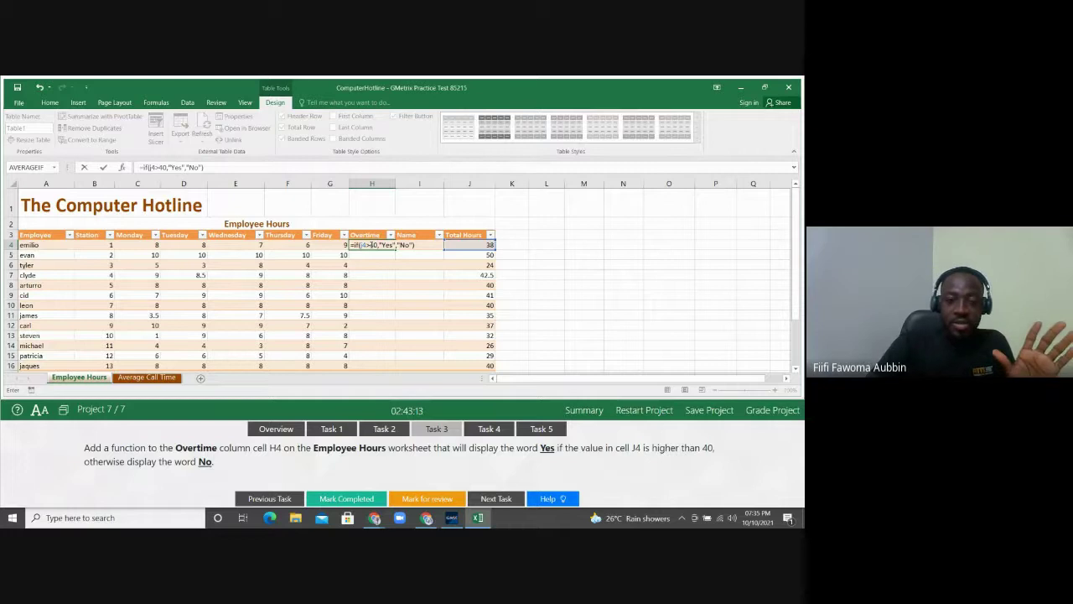
pyautogui.press('Return')
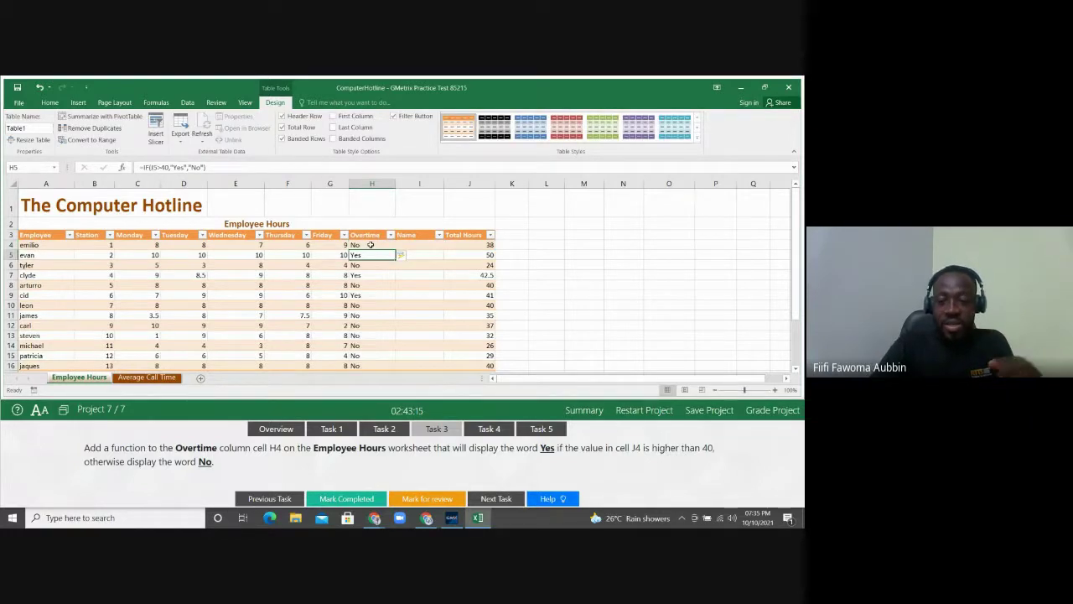
# - Undo the automatic fill of the Overtime column and clear the formula from cell H4
pyautogui.click(369, 244)
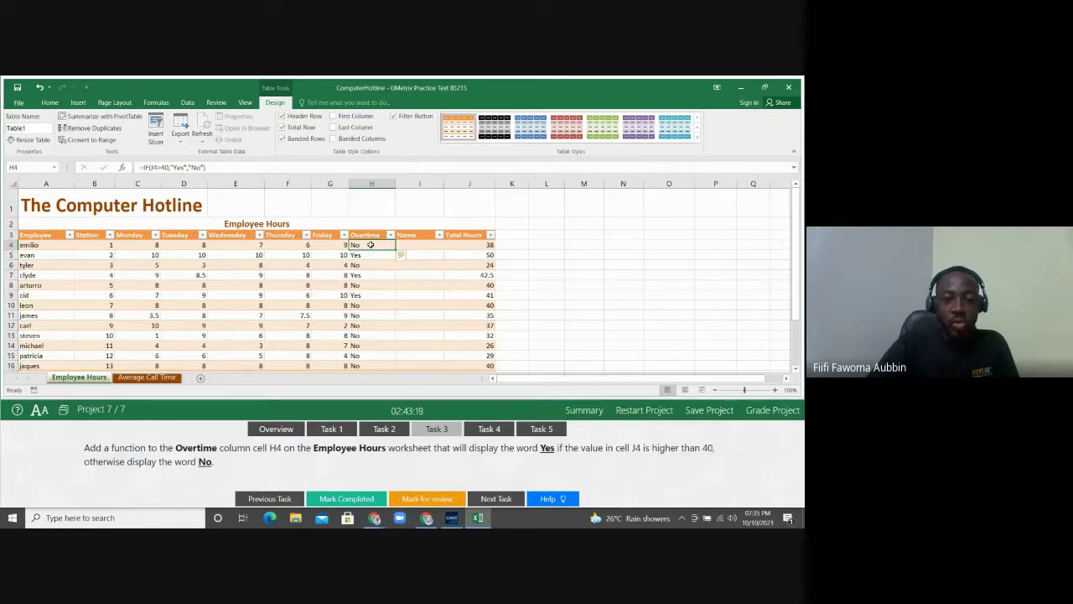
pyautogui.hotkey('ctrl', 'z')
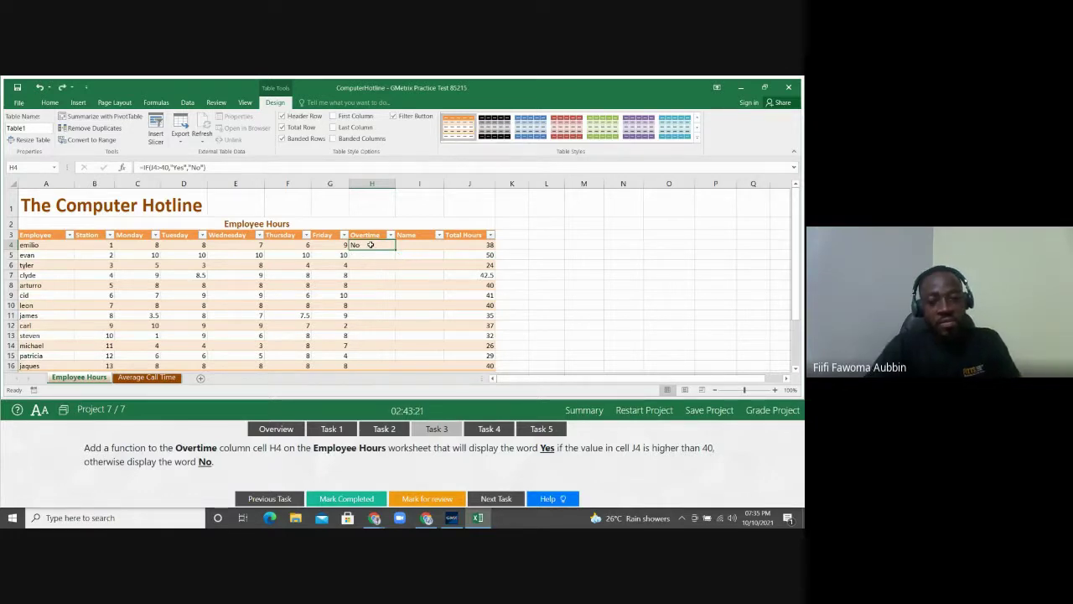
pyautogui.press('Delete')
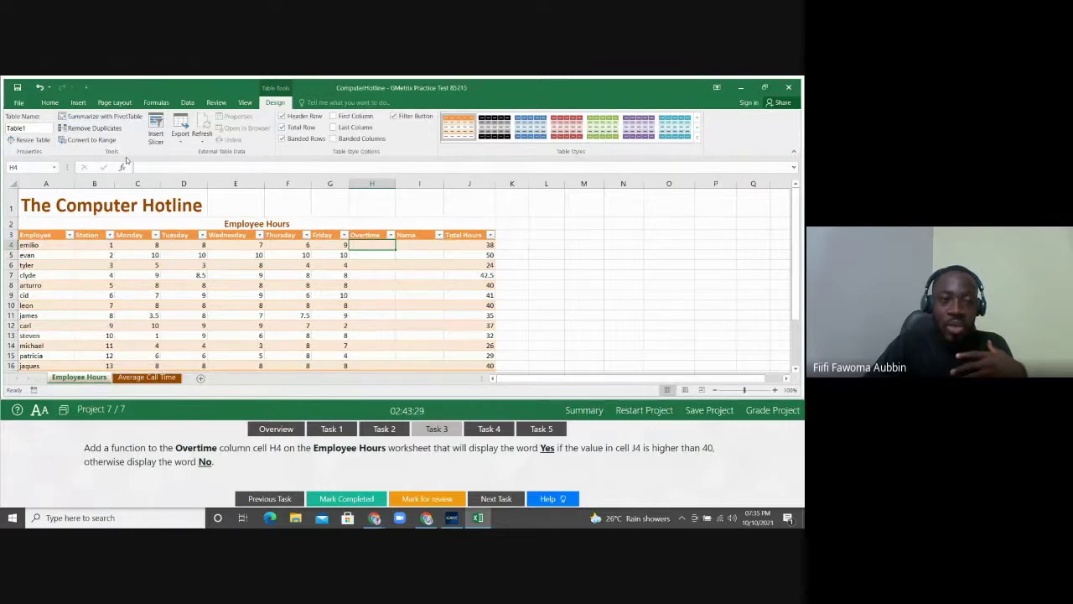
# - Search the function library for "if" and insert the IF function into cell H4
pyautogui.click(156, 102)
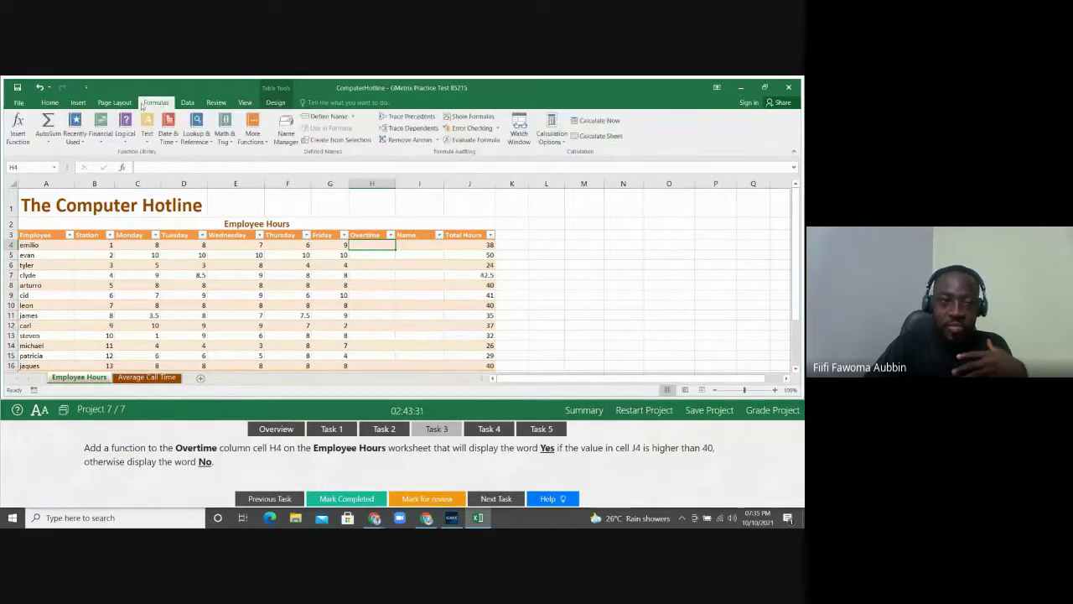
pyautogui.click(18, 135)
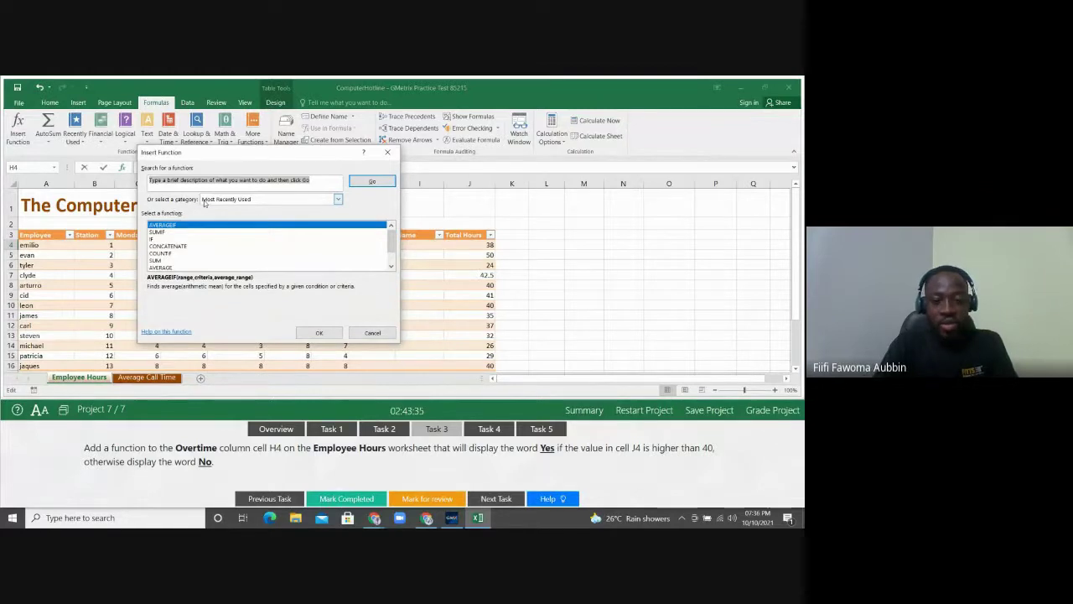
pyautogui.press('BackSpace')
pyautogui.write('if')
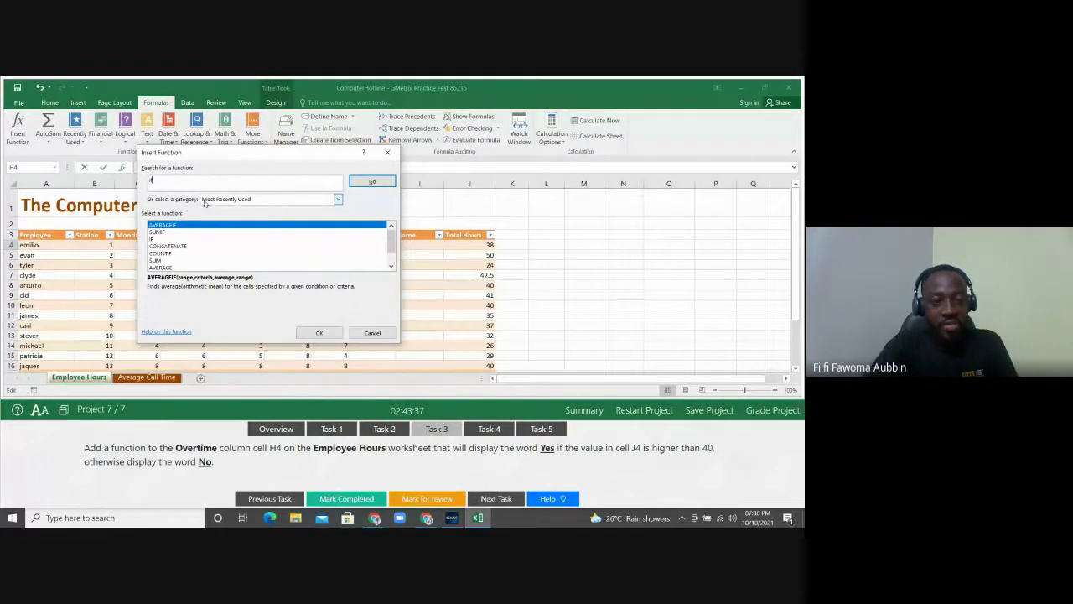
pyautogui.click(371, 182)
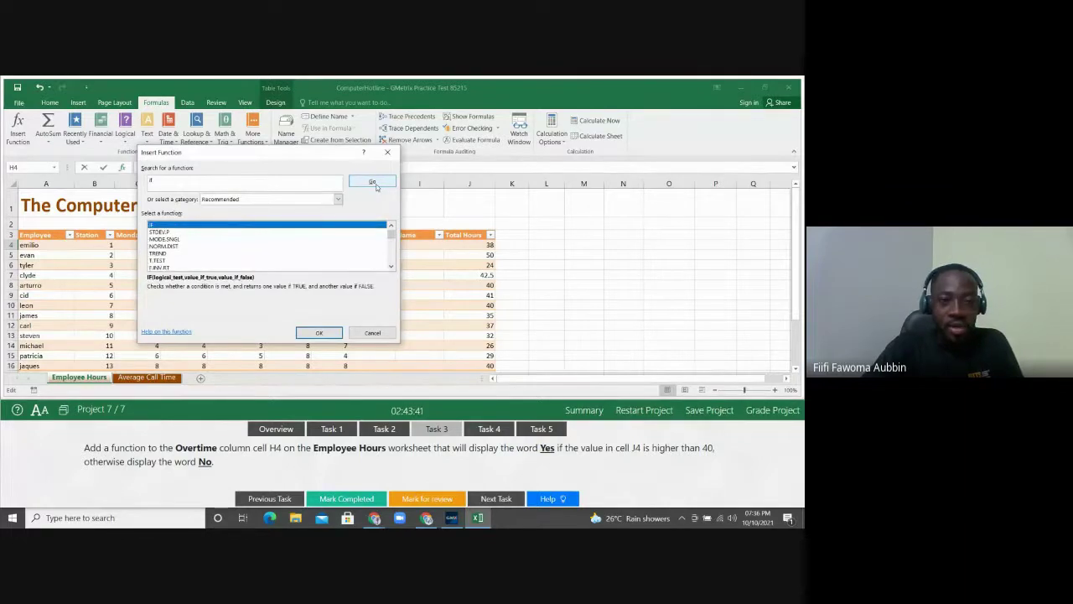
pyautogui.doubleClick(227, 226)
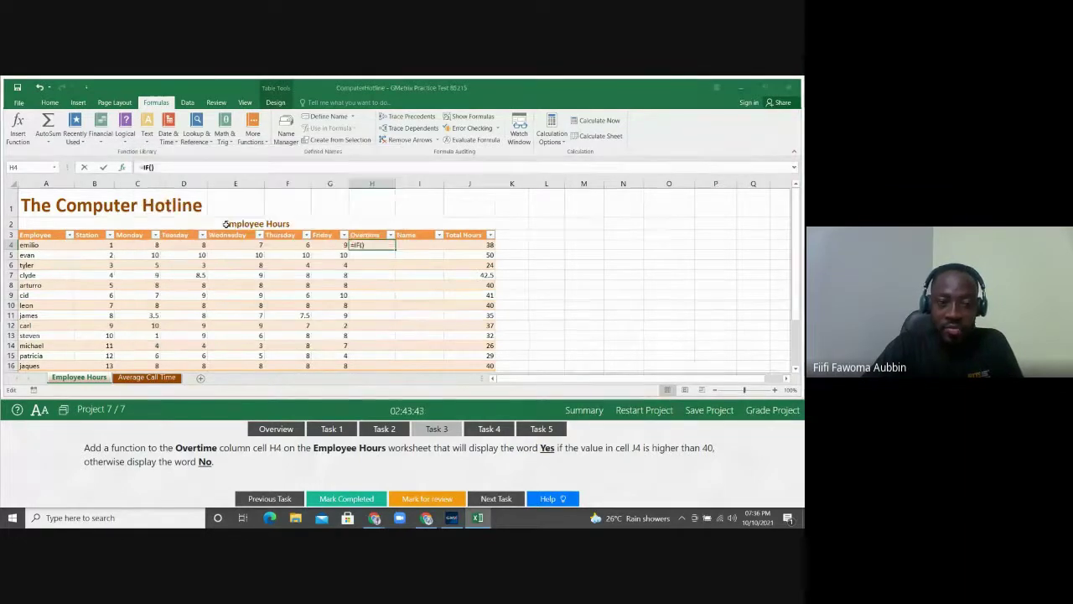
# - Set the IF function's logical test to J4>40, keeping the arguments dialog clear of cell H4
pyautogui.moveTo(276, 181); pyautogui.dragTo(614, 183)
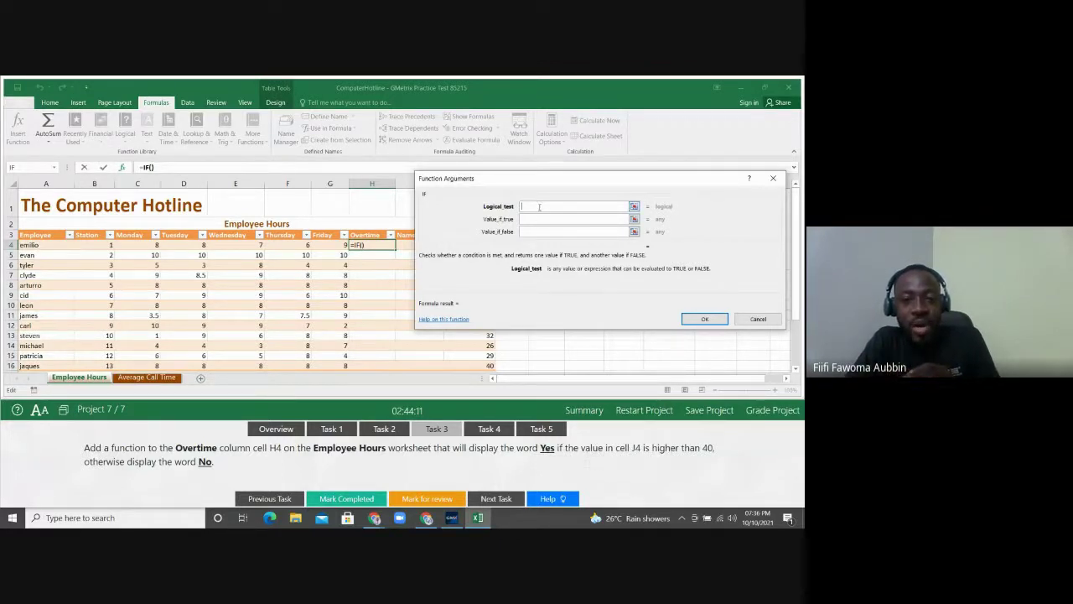
pyautogui.write('J')
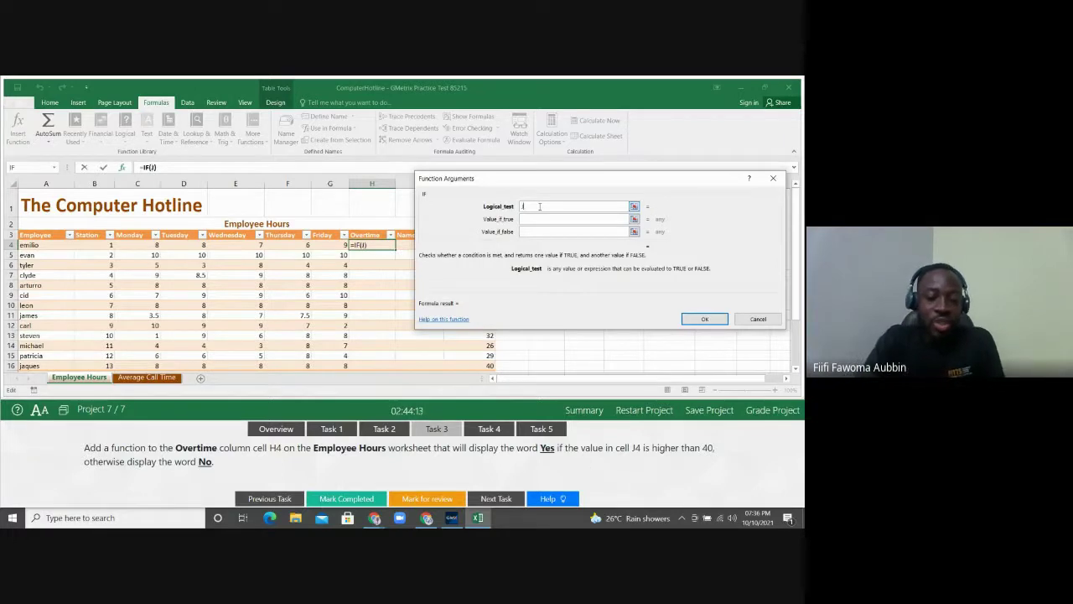
pyautogui.write('4')
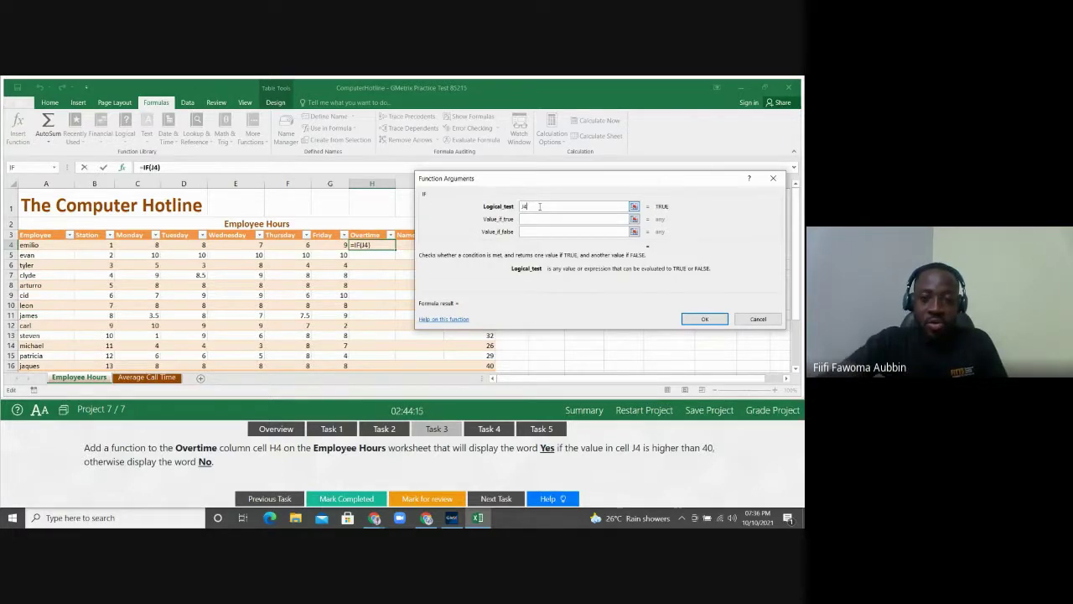
pyautogui.write('>40')
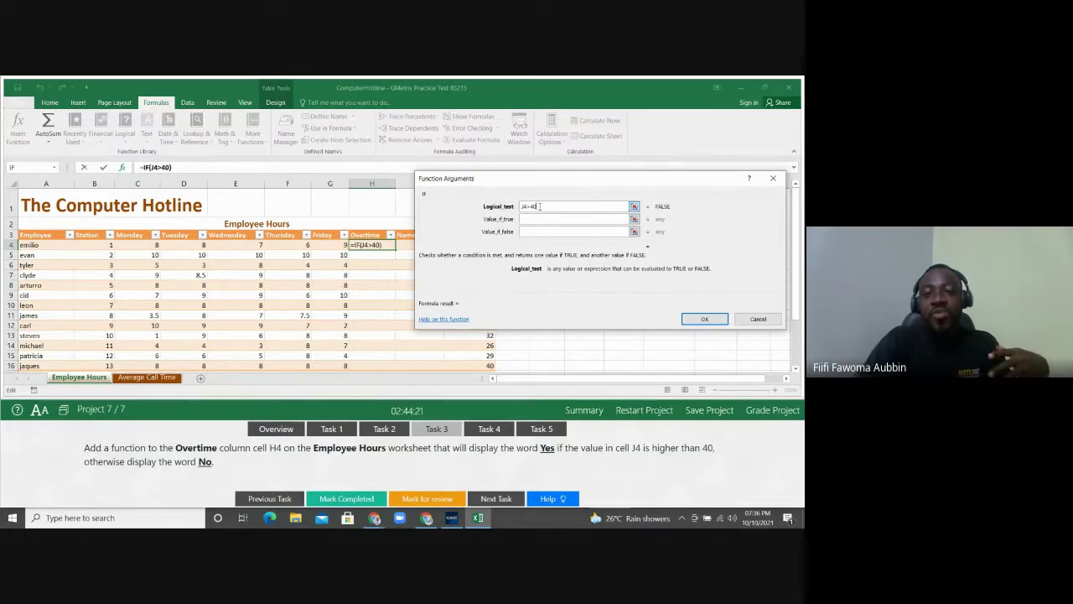
# - Set the IF function's value if true to Yes
pyautogui.click(541, 218)
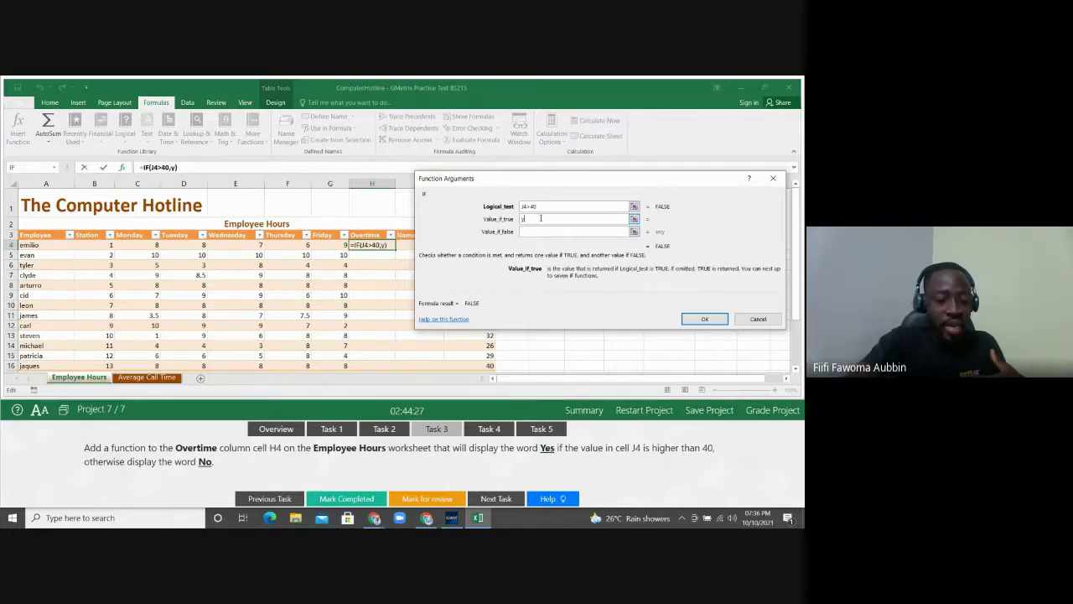
pyautogui.write('yES')
pyautogui.press('BackSpace')
pyautogui.press('BackSpace')
pyautogui.press('BackSpace')
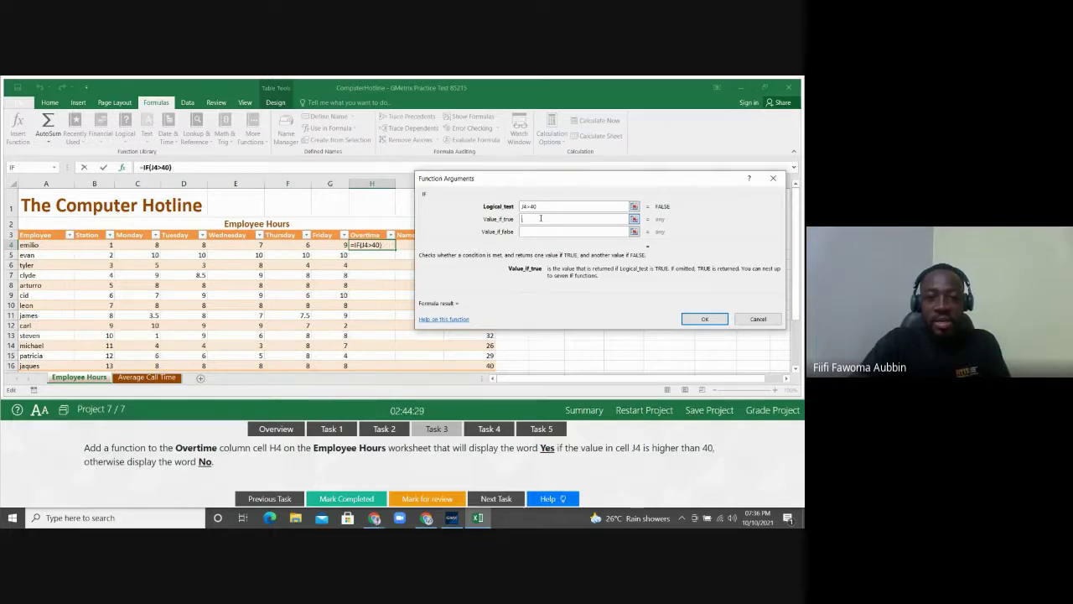
pyautogui.write('Yes')
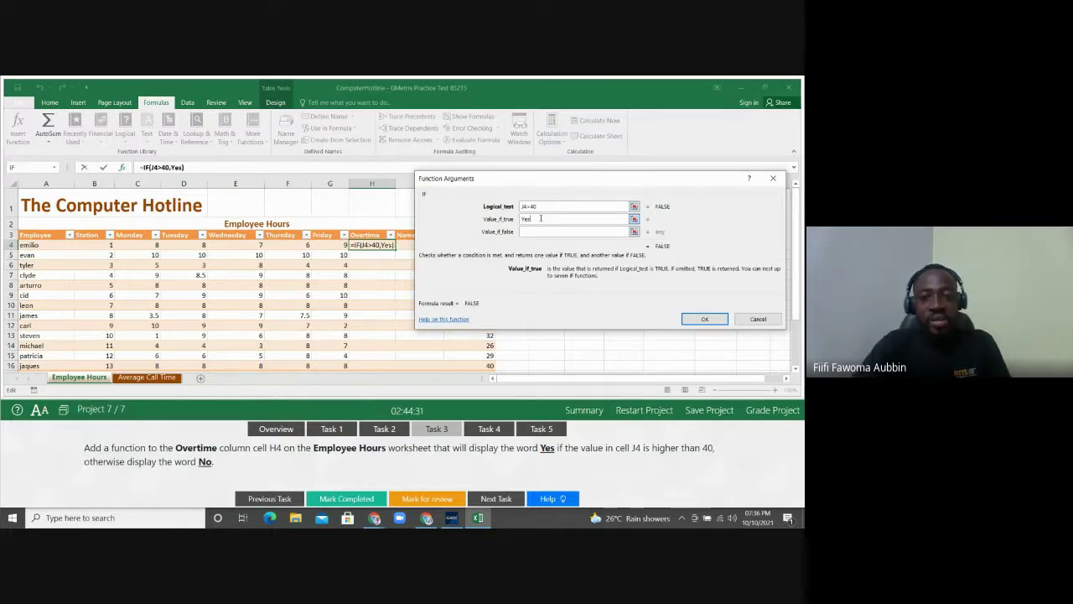
# - Set the IF function's value if false to No and check the text arguments
pyautogui.click(538, 232)
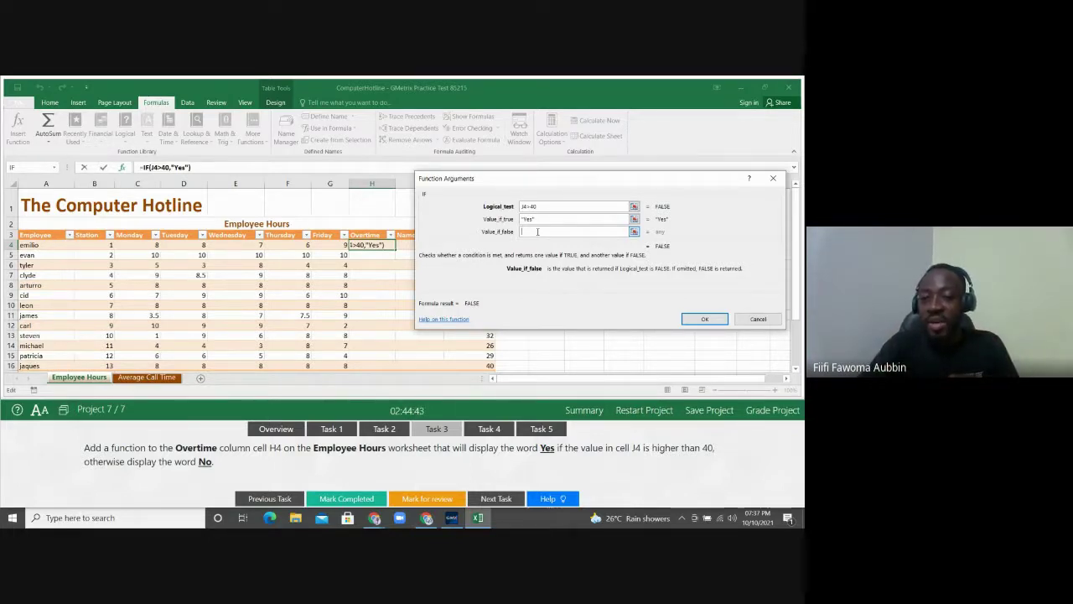
pyautogui.write('N')
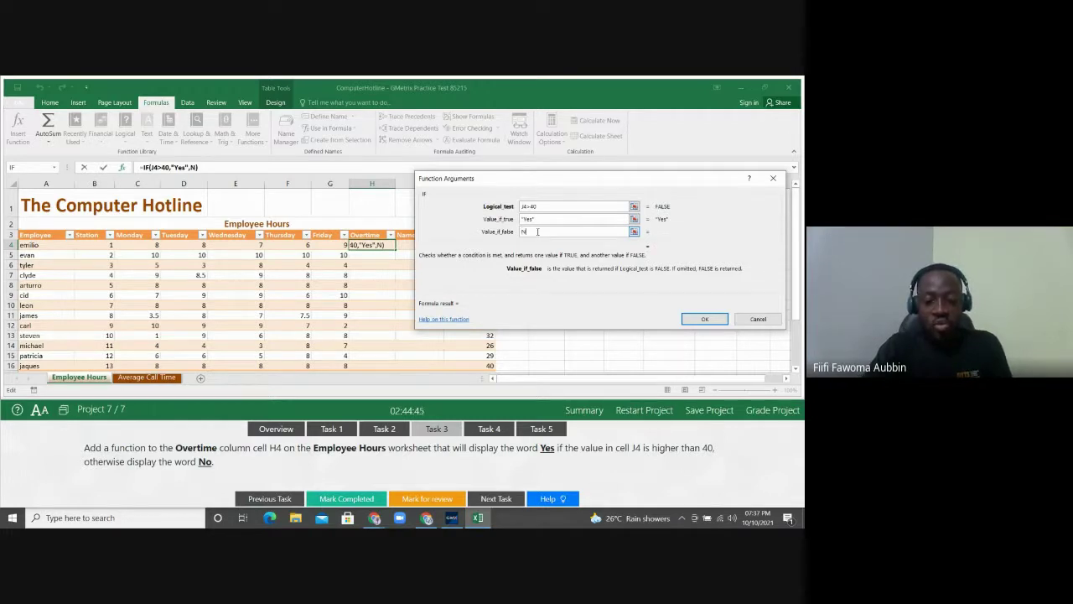
pyautogui.write('o')
pyautogui.click(549, 220)
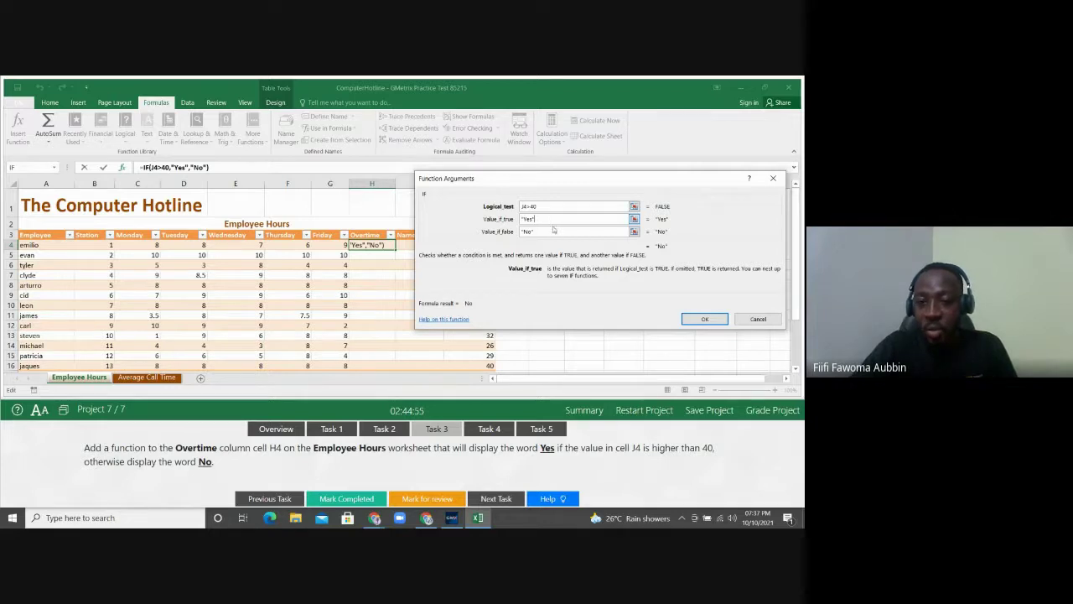
pyautogui.click(620, 232)
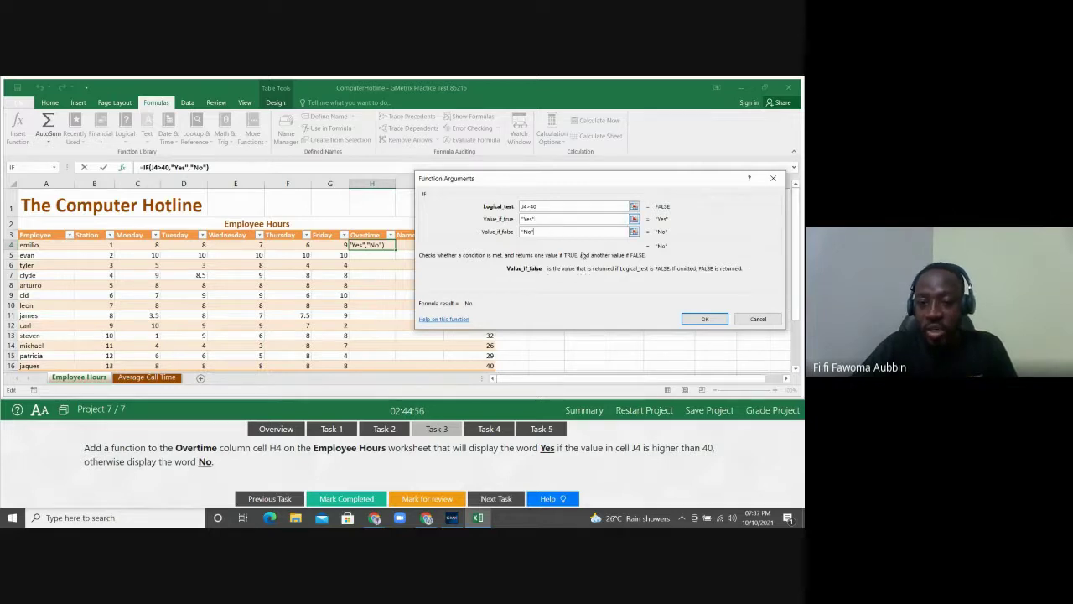
# - Confirm the IF function in Overtime cell H4 and open the project's Task 4 instructions
pyautogui.click(710, 319)
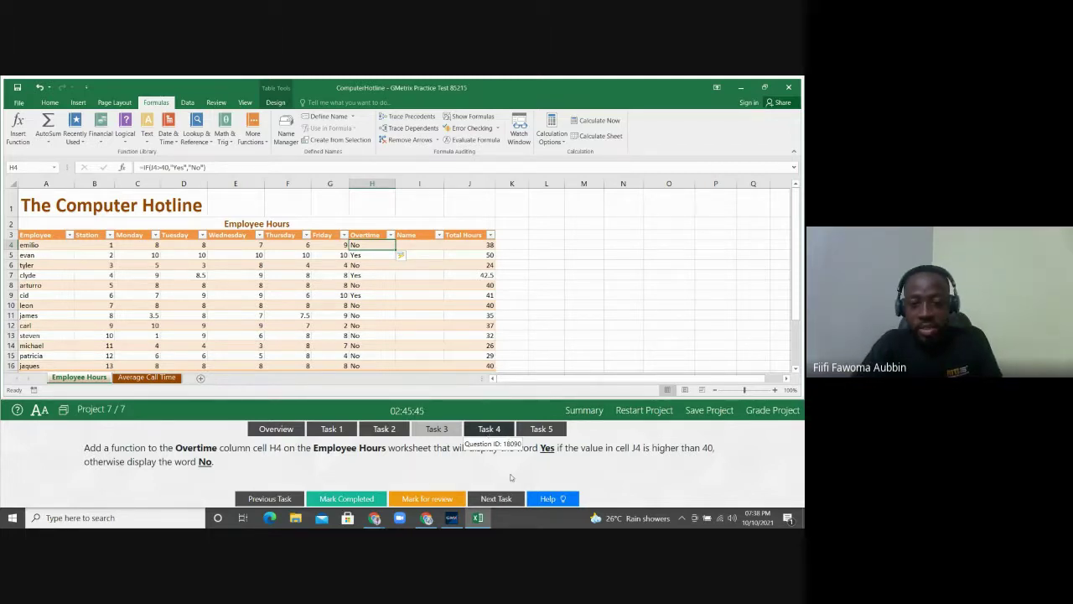
pyautogui.click(484, 435)
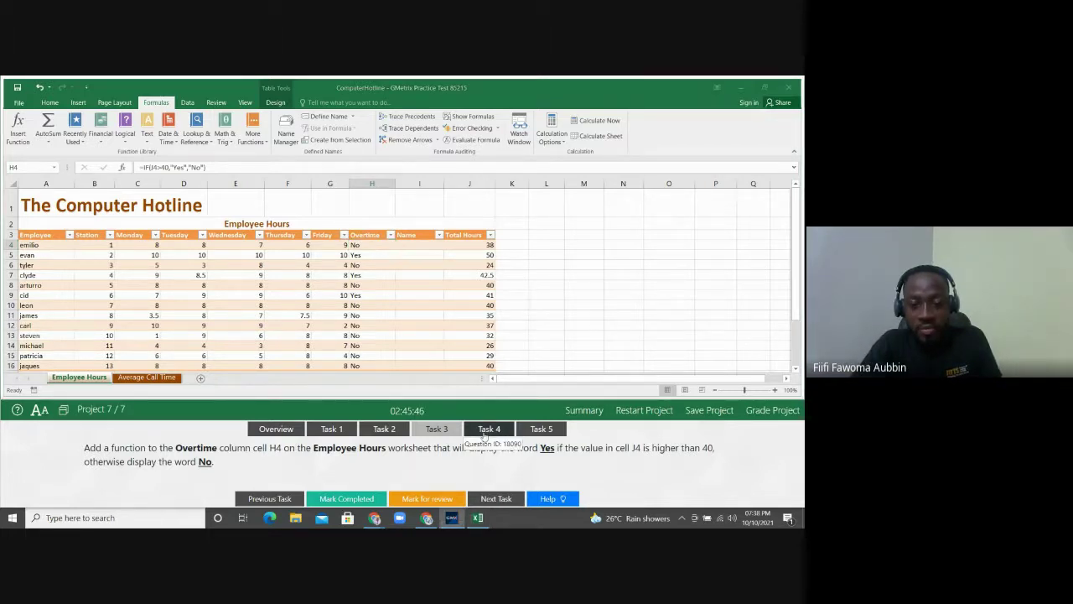
pyautogui.click(485, 432)
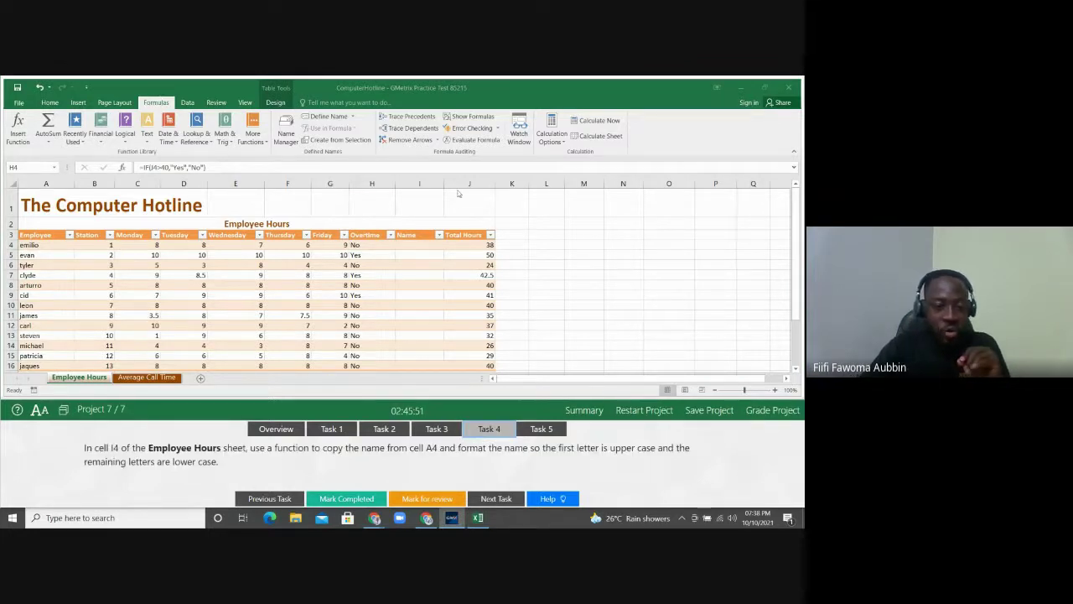
# - Enter a sample first name in lowercase in the empty cell M4, outside the table
pyautogui.click(421, 246)
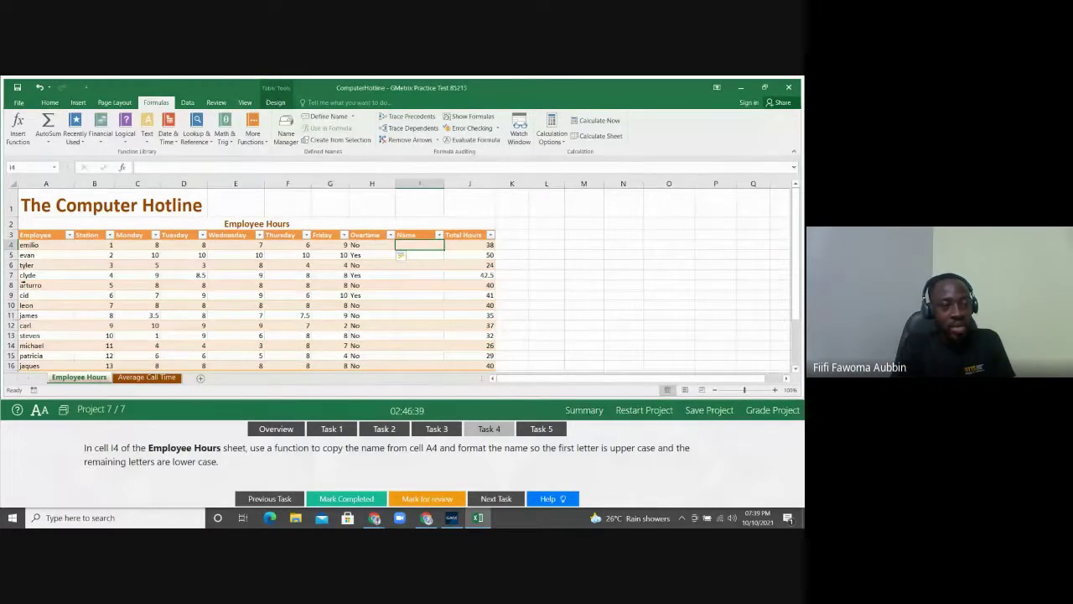
pyautogui.click(61, 245)
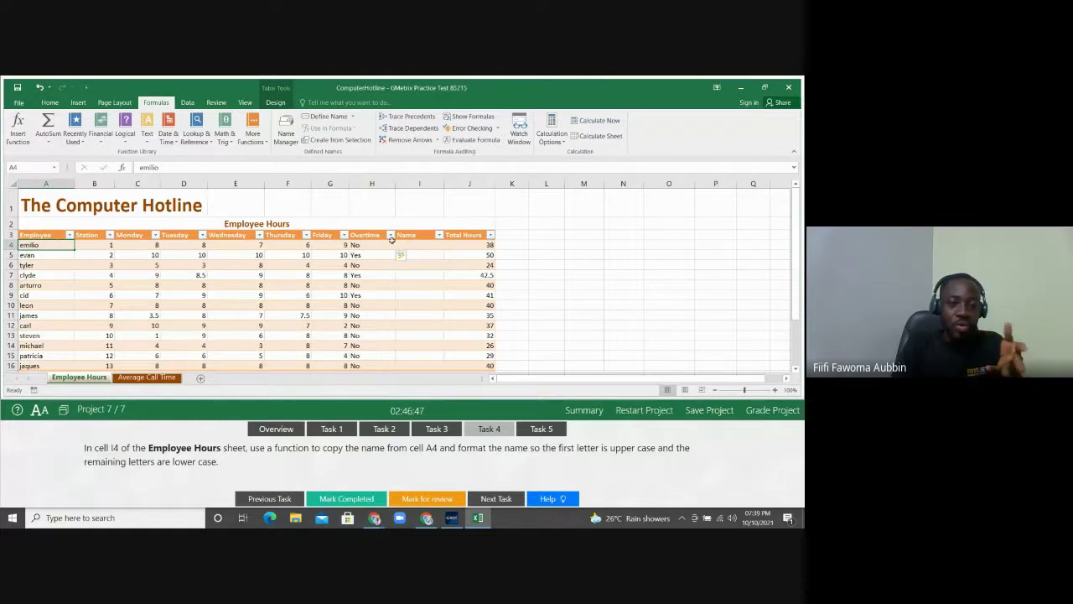
pyautogui.click(419, 245)
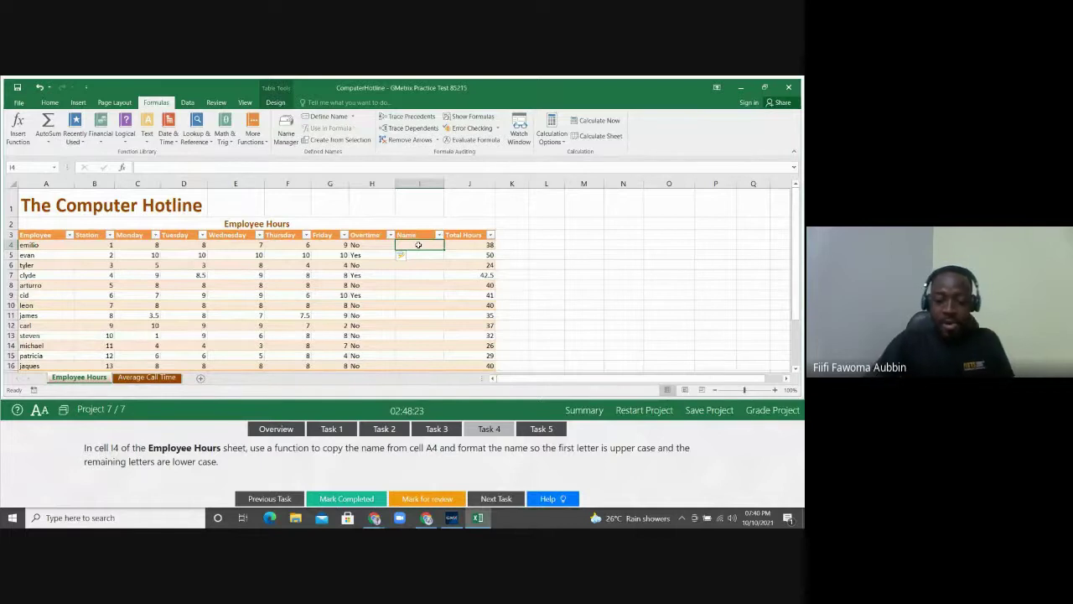
pyautogui.press('Right')
pyautogui.press('Right')
pyautogui.press('Right')
pyautogui.press('Right')
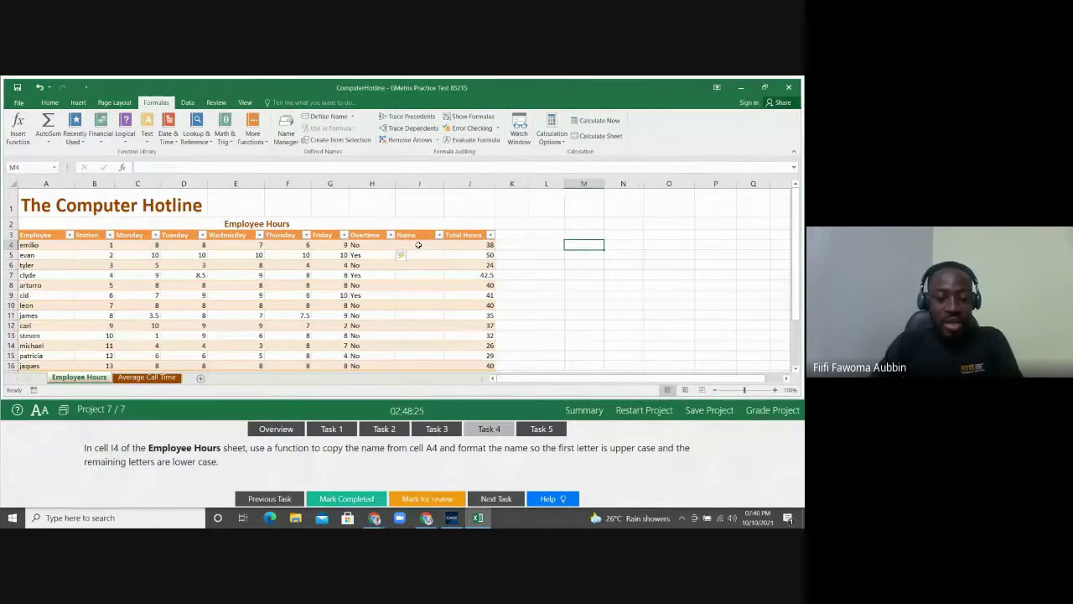
pyautogui.write('fiifi')
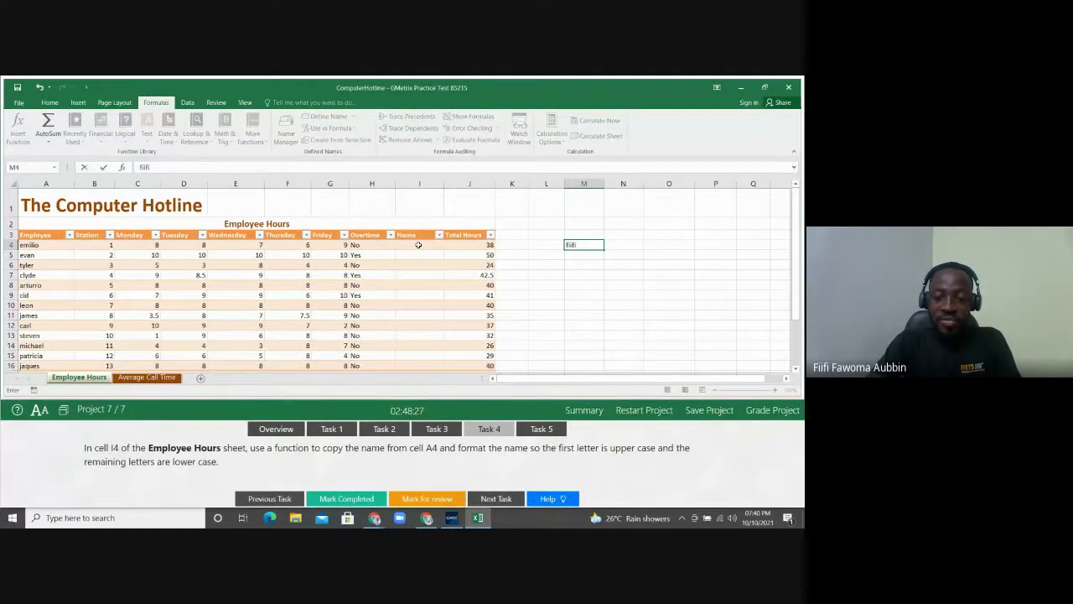
pyautogui.press('Right')
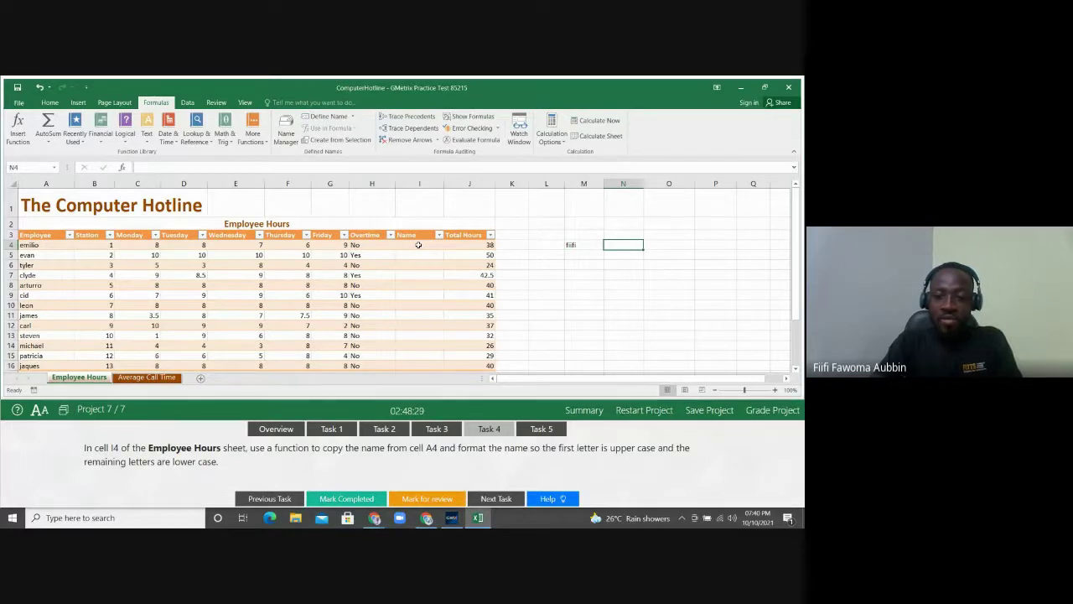
# - Search the function library for "upper" and insert the UPPER function into cell N4 with M4 as its text
pyautogui.click(126, 168)
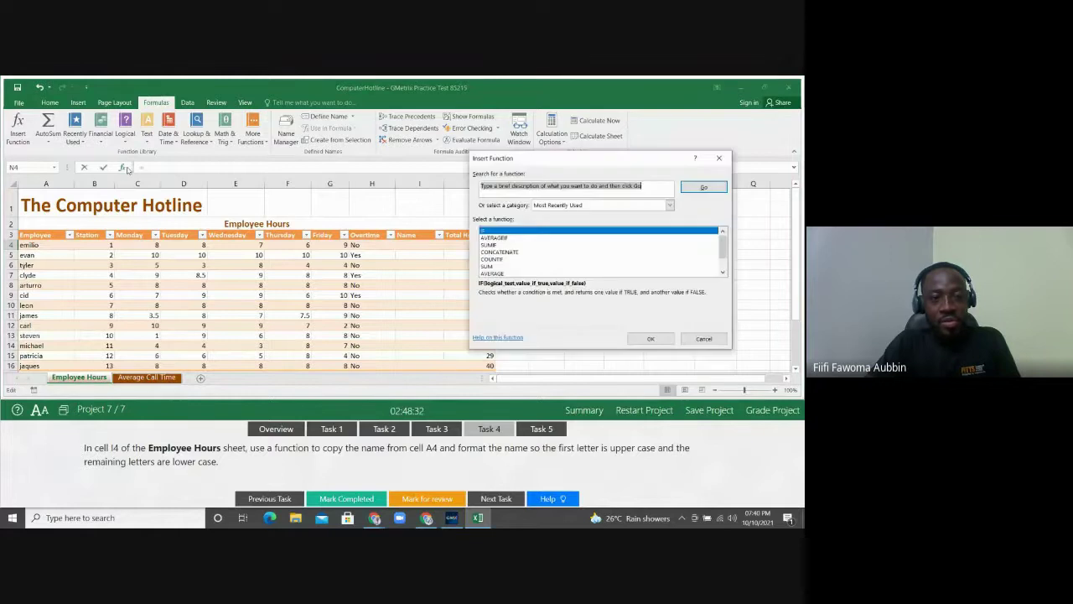
pyautogui.write('upper')
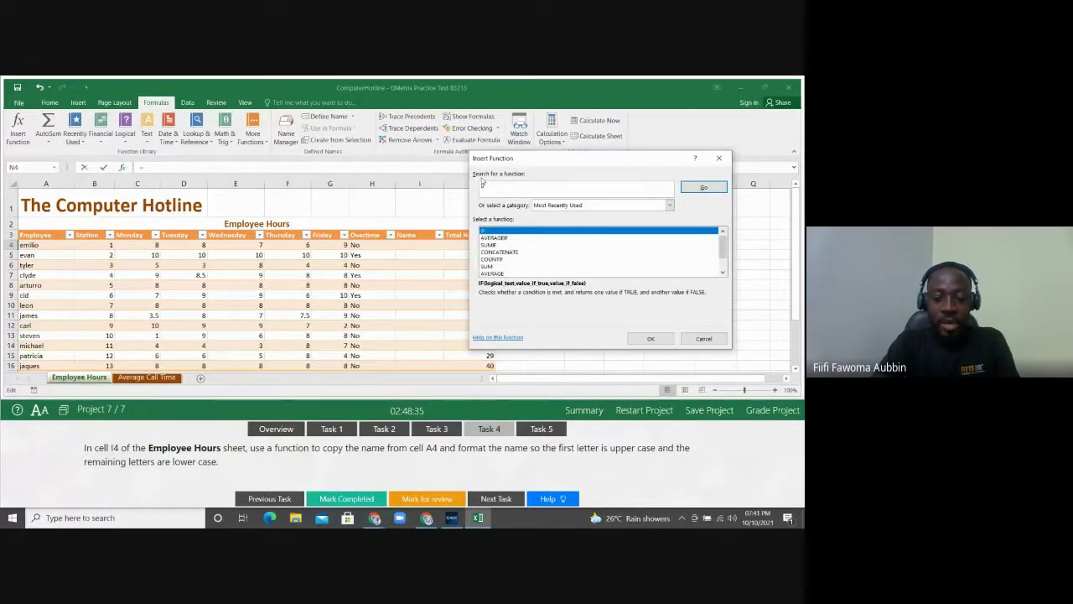
pyautogui.click(696, 187)
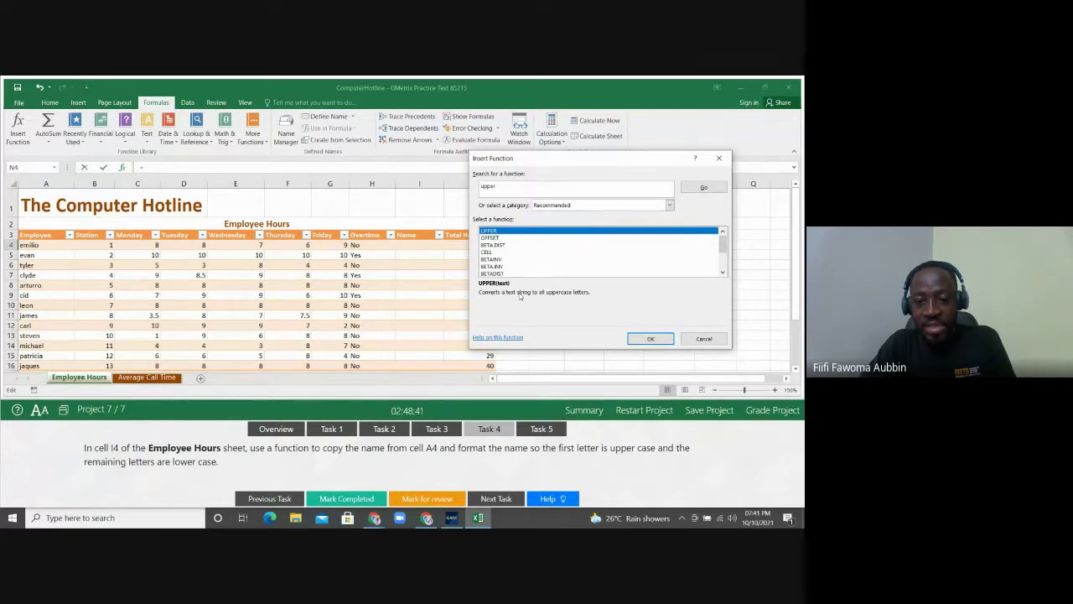
pyautogui.doubleClick(521, 230)
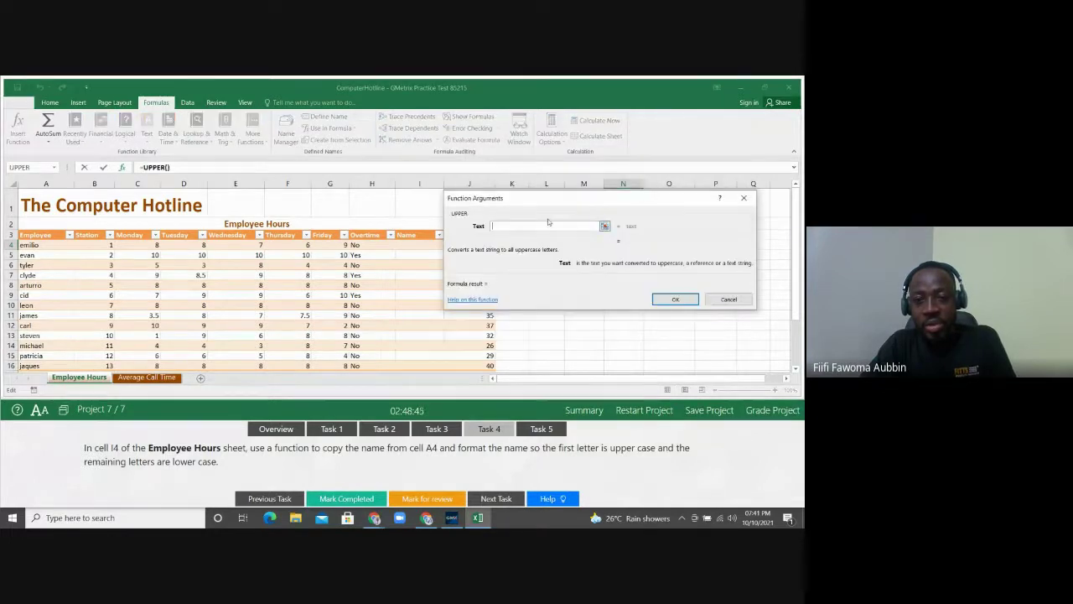
pyautogui.moveTo(551, 197); pyautogui.dragTo(585, 319)
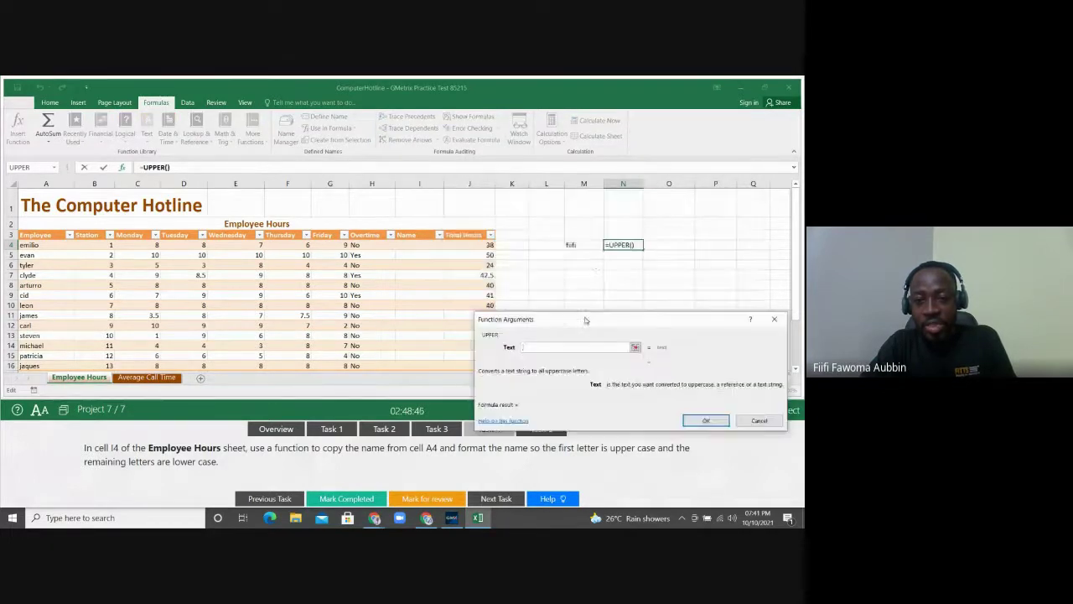
pyautogui.click(582, 244)
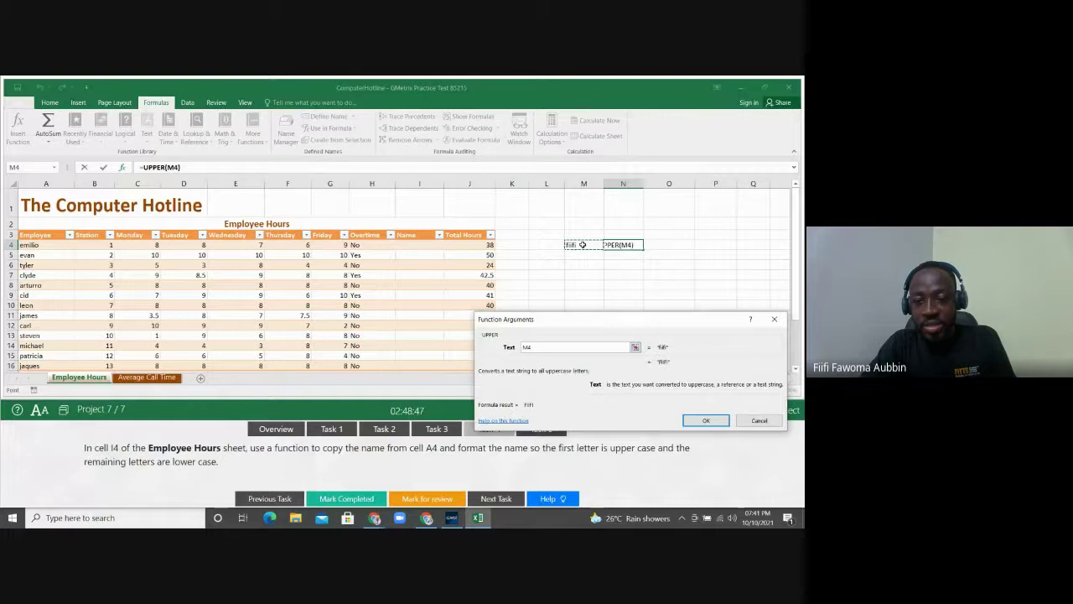
pyautogui.click(706, 420)
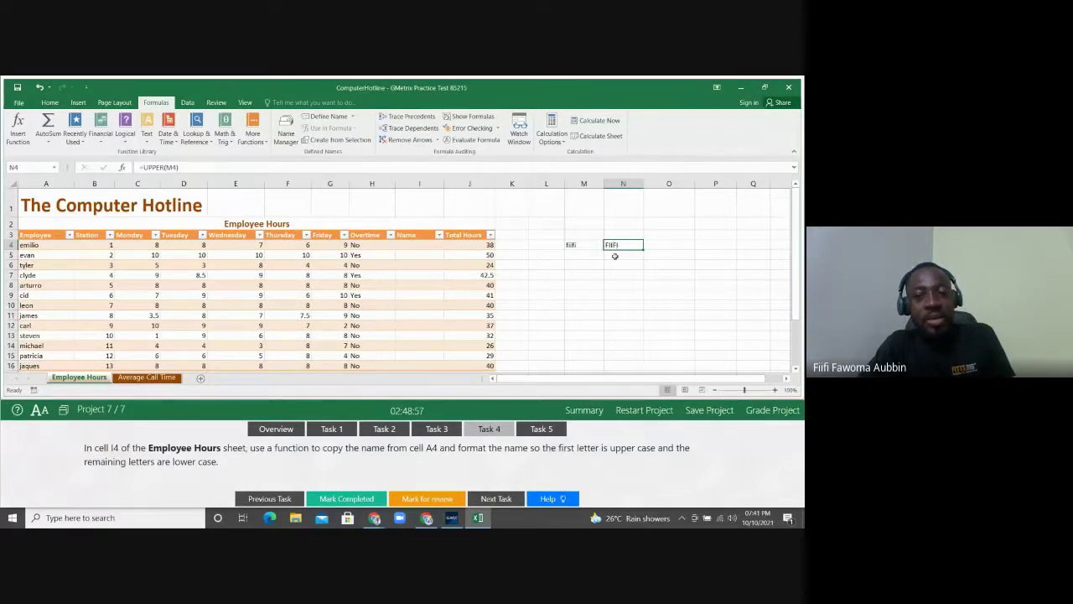
# - Search the function library for "lower" and insert the LOWER function into cell N5 with M4 as its text
pyautogui.click(614, 256)
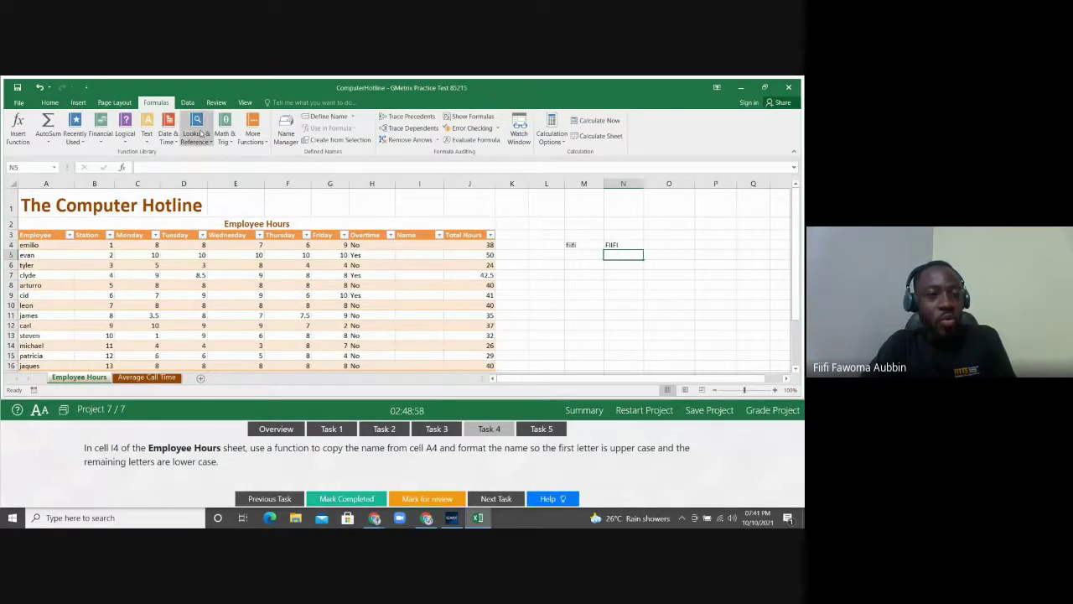
pyautogui.click(122, 168)
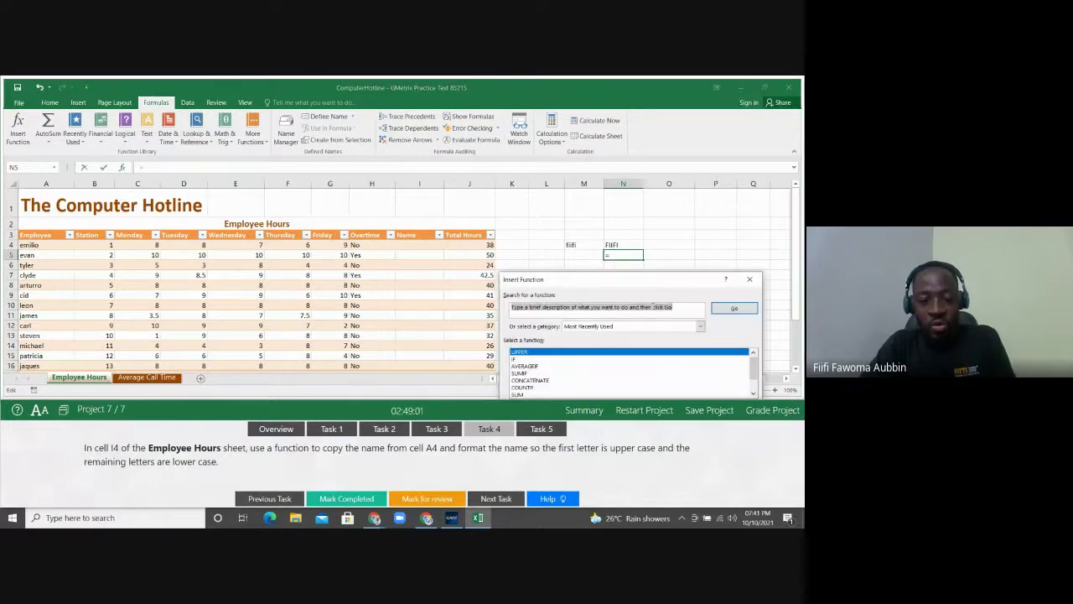
pyautogui.write('lower')
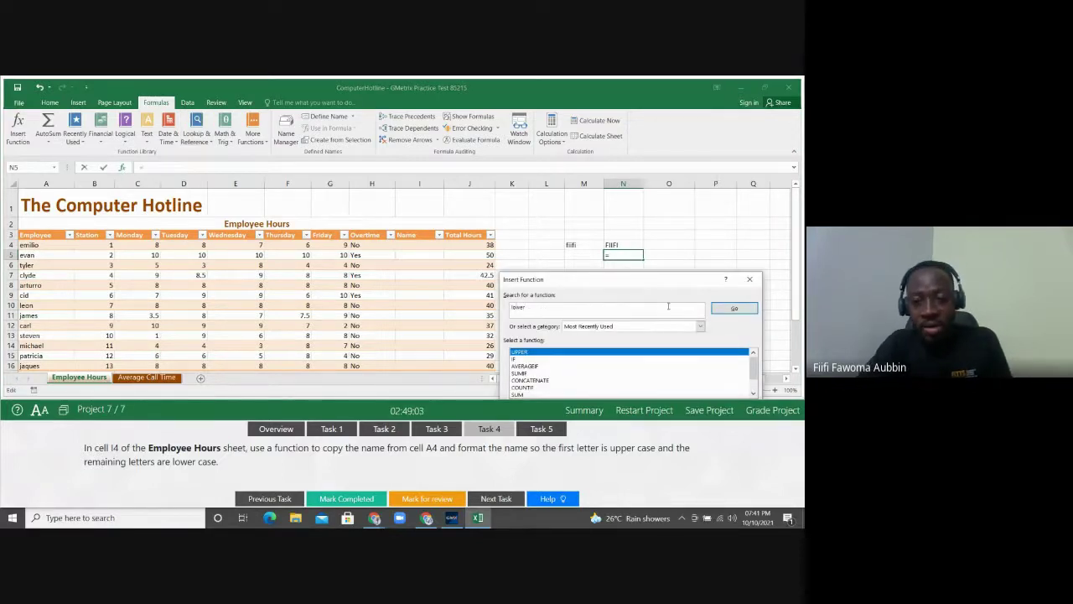
pyautogui.click(731, 311)
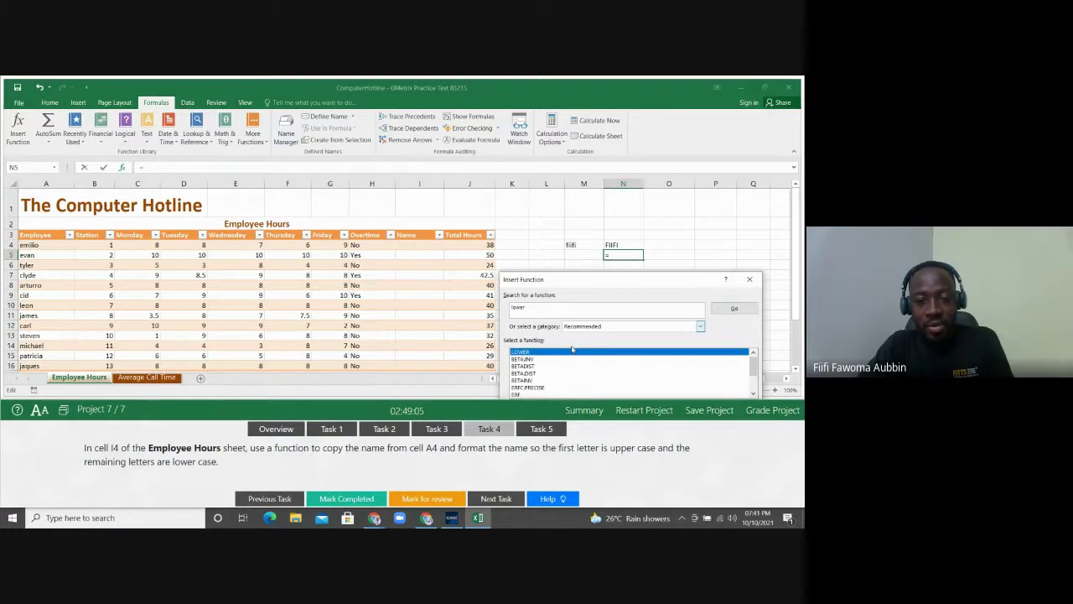
pyautogui.press('Escape')
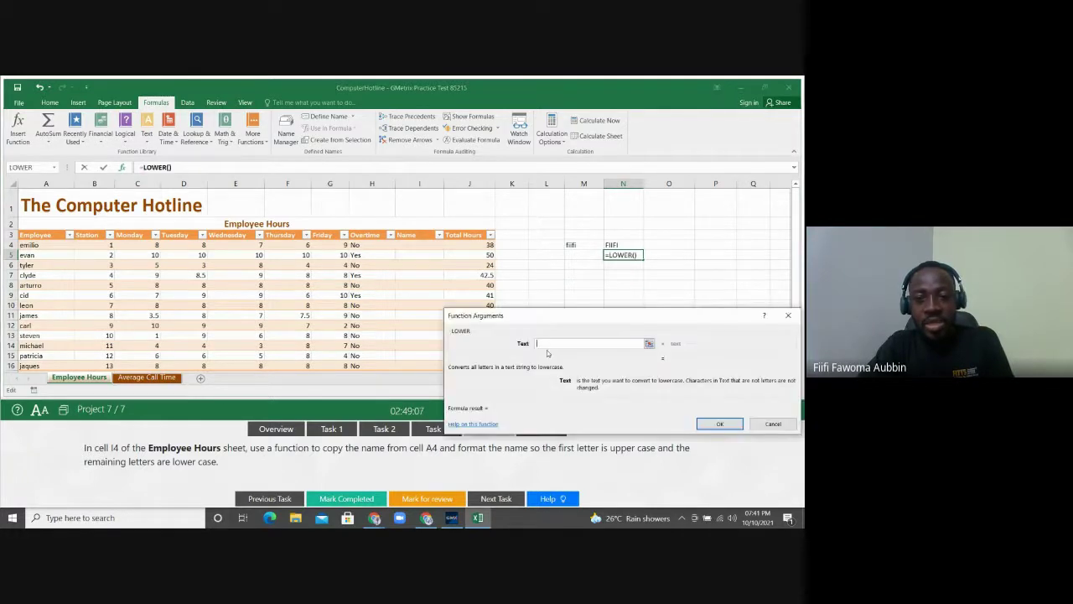
pyautogui.click(578, 245)
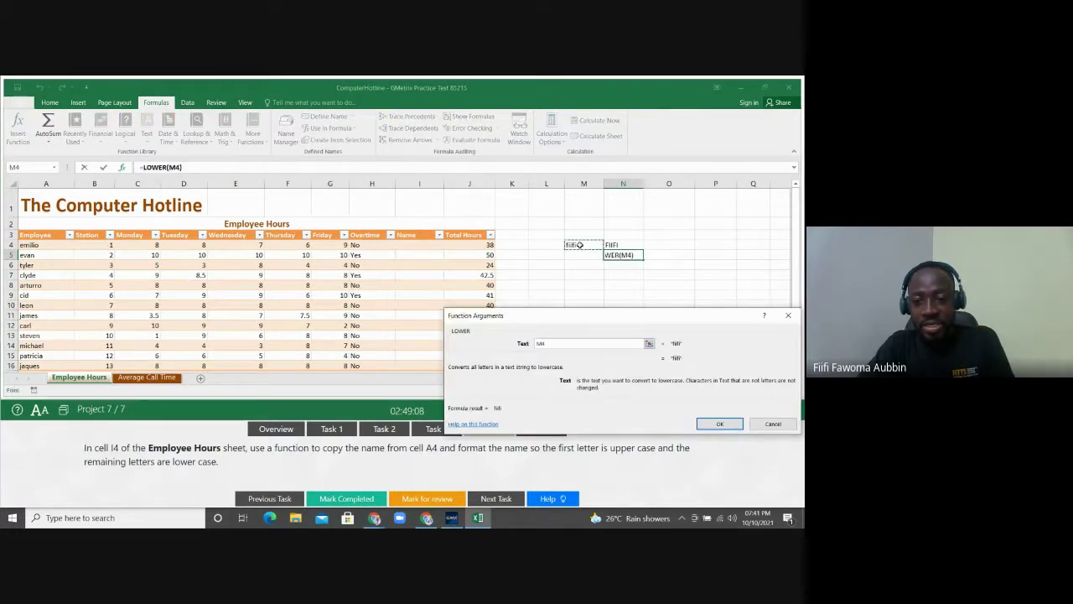
pyautogui.click(720, 424)
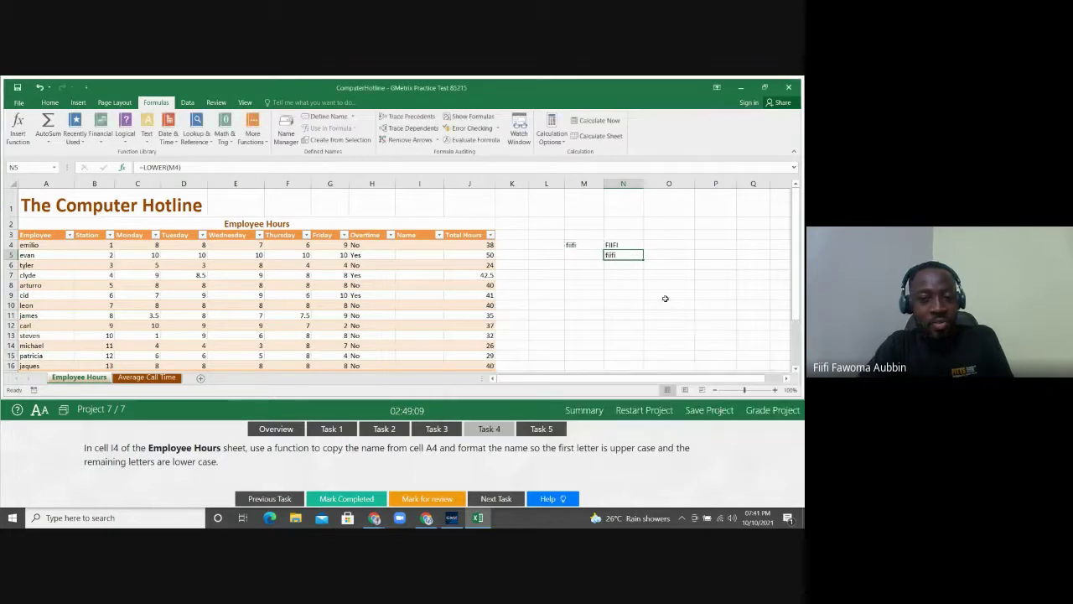
# - Search the function library for "proper" and insert the PROPER function into cell N6 with M4 as its text
pyautogui.click(614, 263)
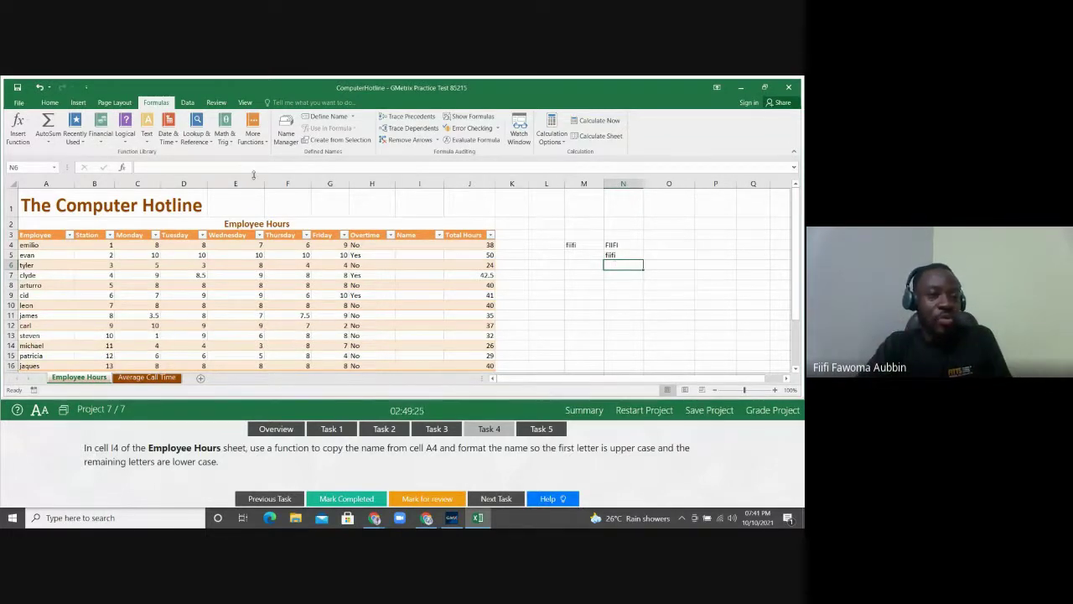
pyautogui.click(121, 166)
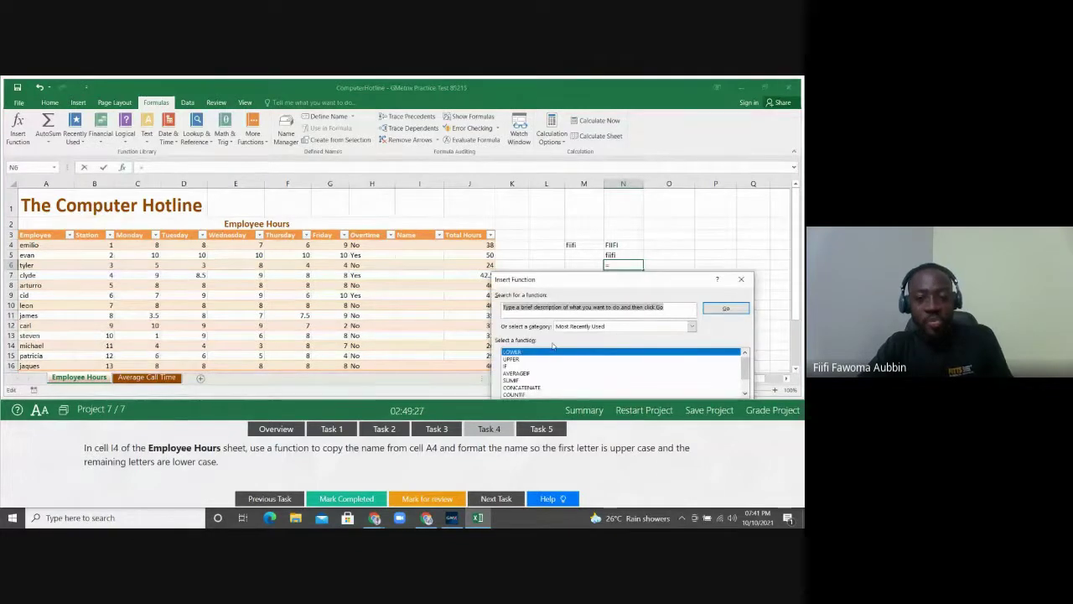
pyautogui.write('pr')
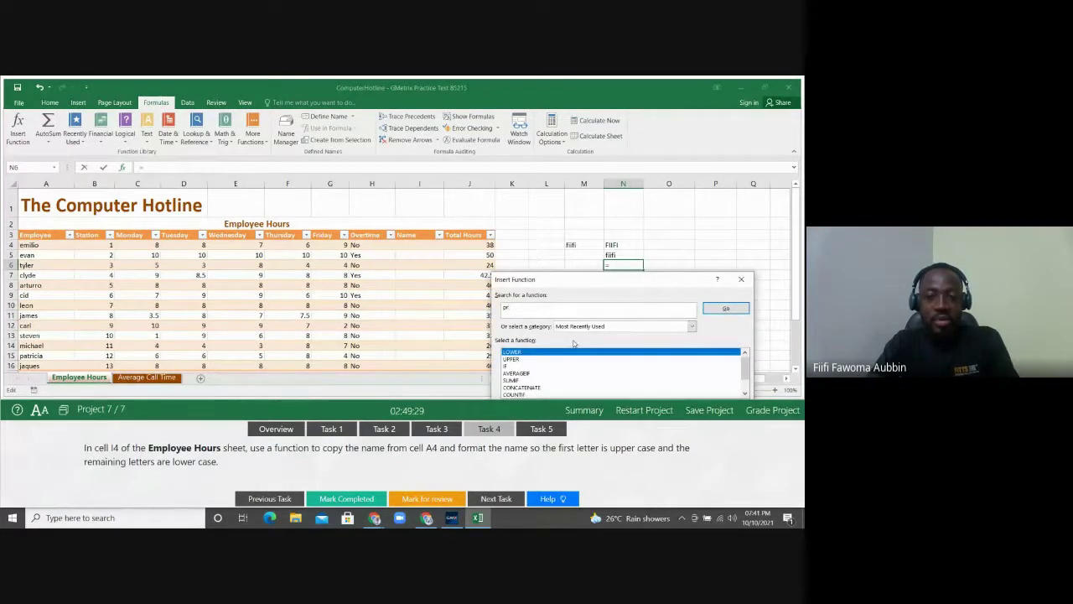
pyautogui.write('oper')
pyautogui.click(706, 310)
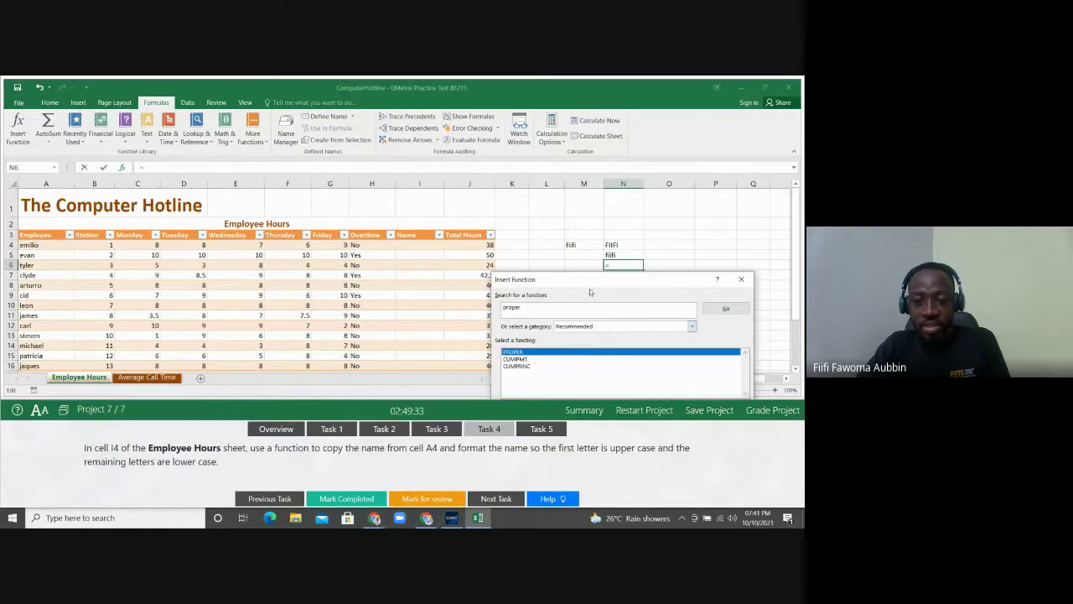
pyautogui.moveTo(589, 288); pyautogui.dragTo(596, 178)
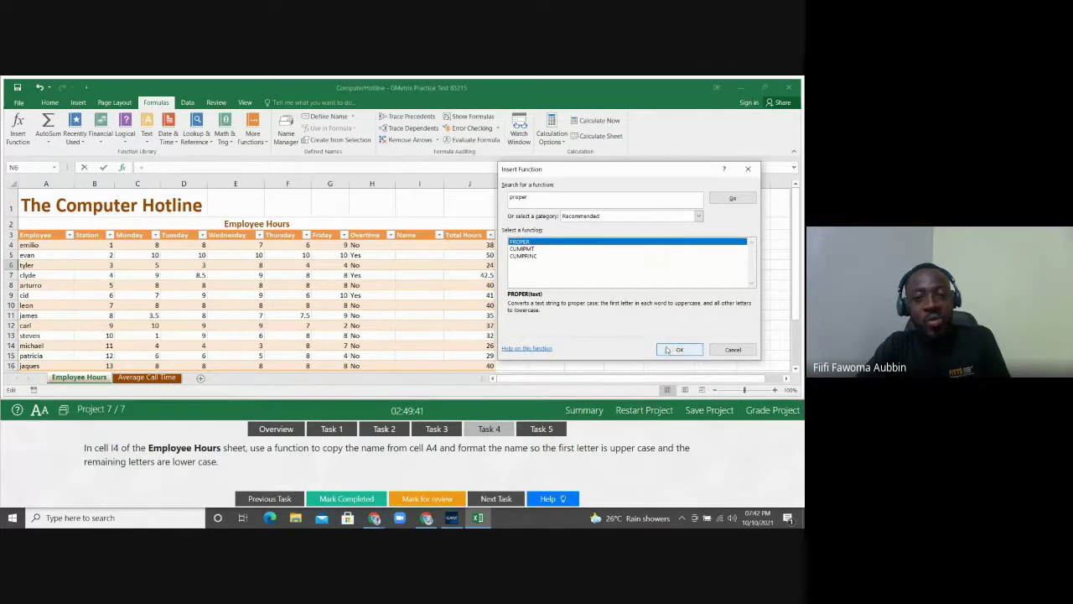
pyautogui.doubleClick(619, 244)
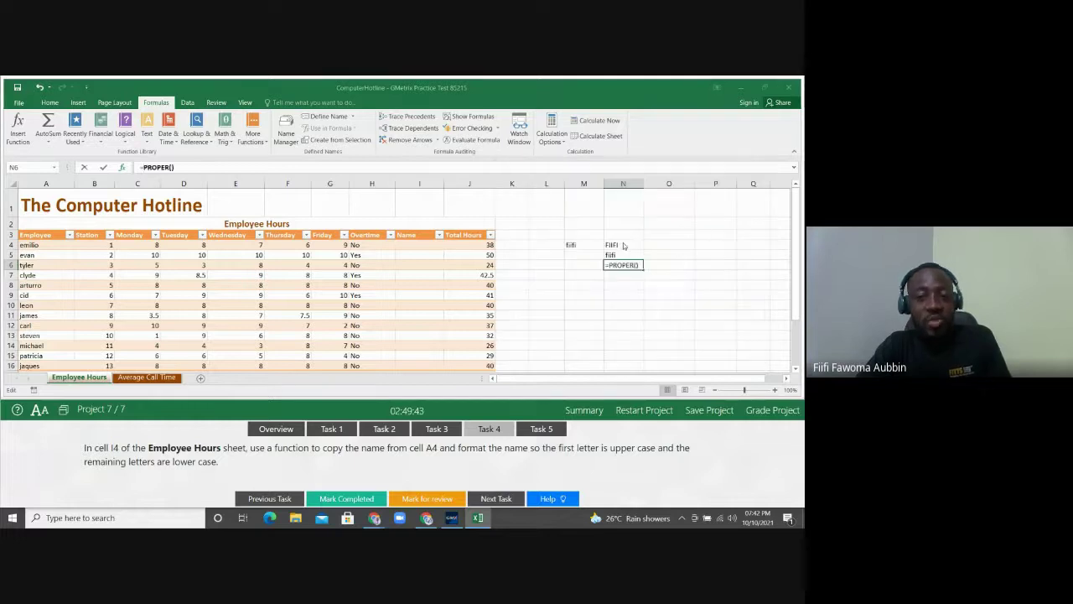
pyautogui.moveTo(646, 210); pyautogui.dragTo(639, 274)
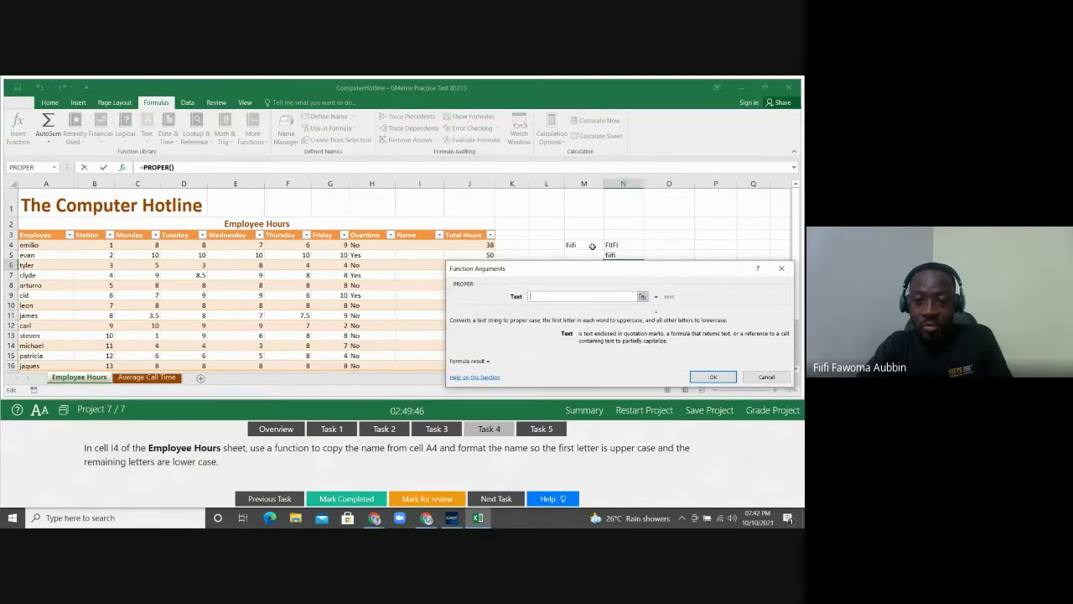
pyautogui.click(587, 245)
pyautogui.press('Return')
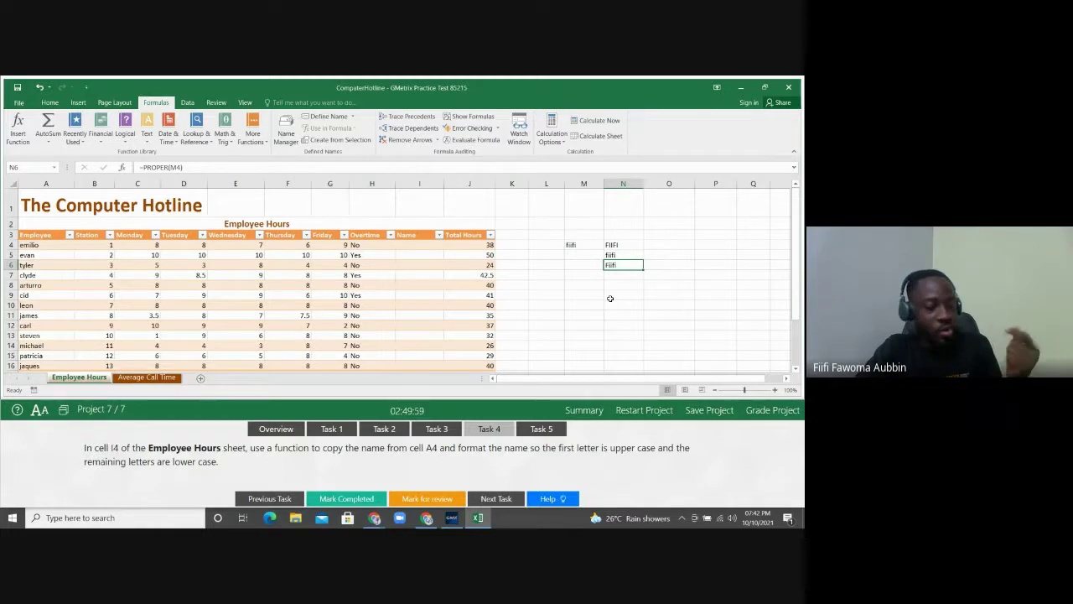
# - Clear the sample name and the three test formulas from the range M4:N6
pyautogui.moveTo(586, 244); pyautogui.dragTo(623, 263)
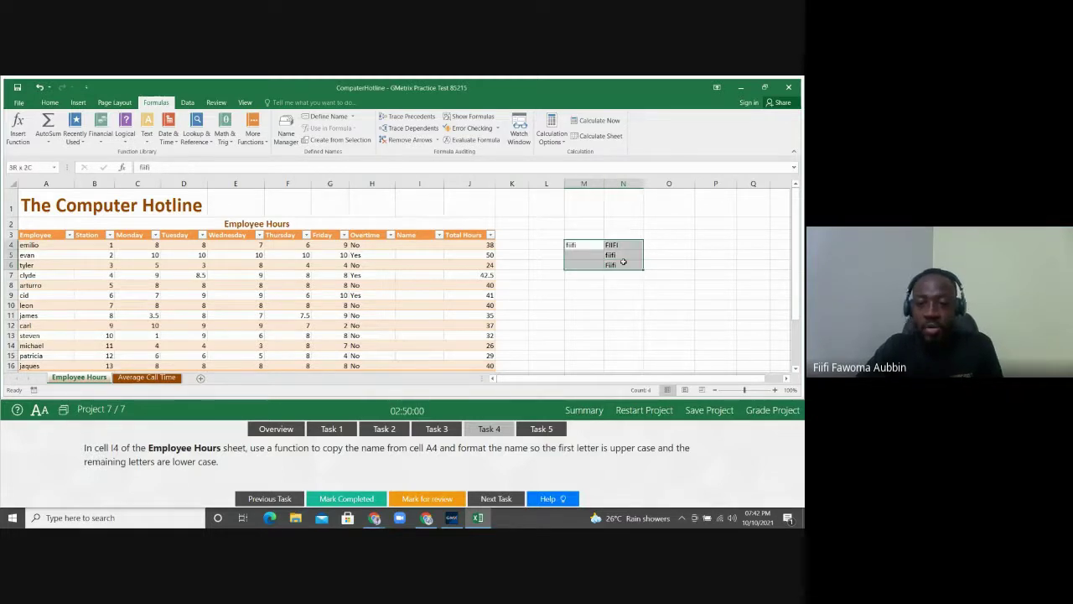
pyautogui.press('Delete')
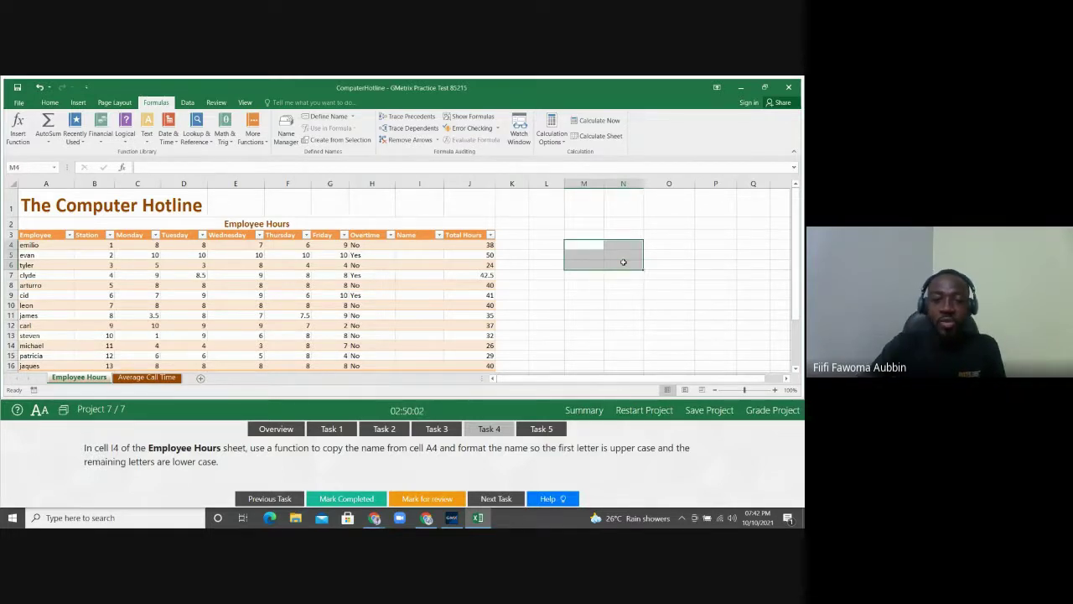
# - Insert the PROPER function into Name cell I4, using employee cell A4 as its text
pyautogui.click(415, 247)
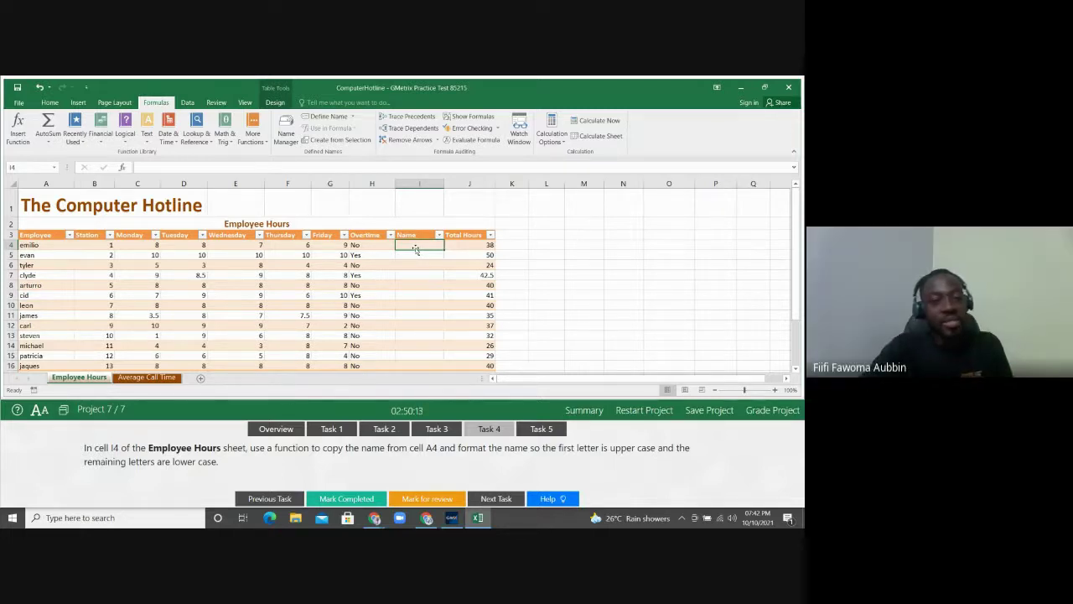
pyautogui.click(121, 167)
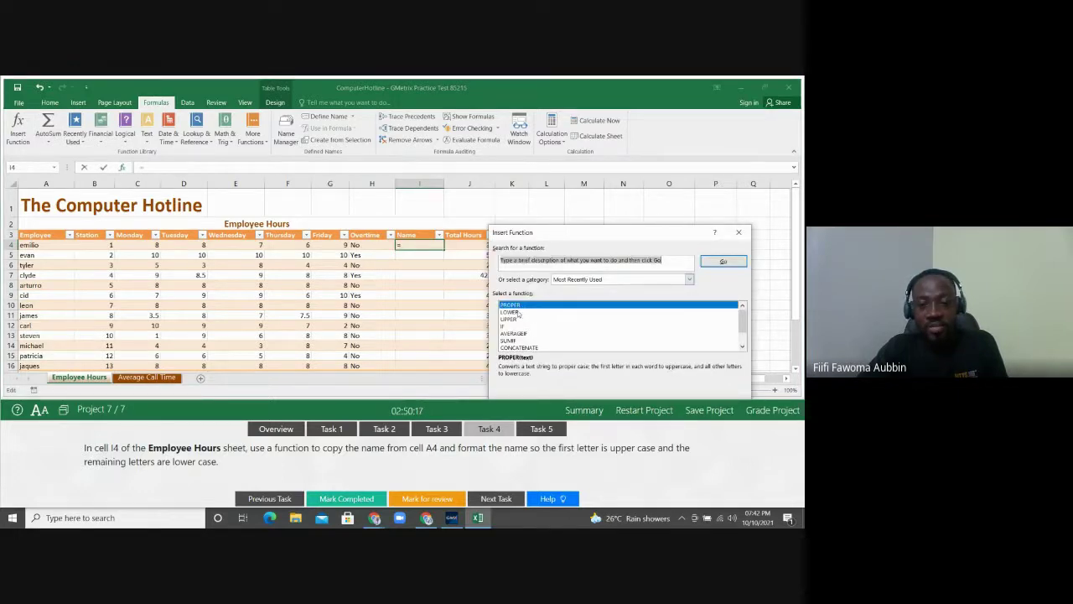
pyautogui.doubleClick(525, 304)
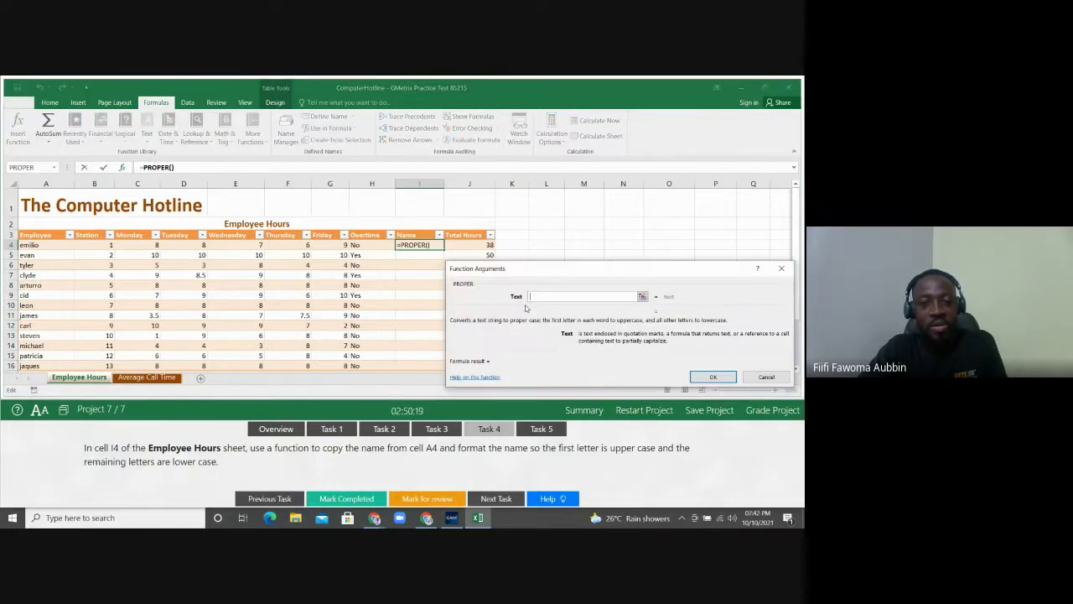
pyautogui.click(43, 245)
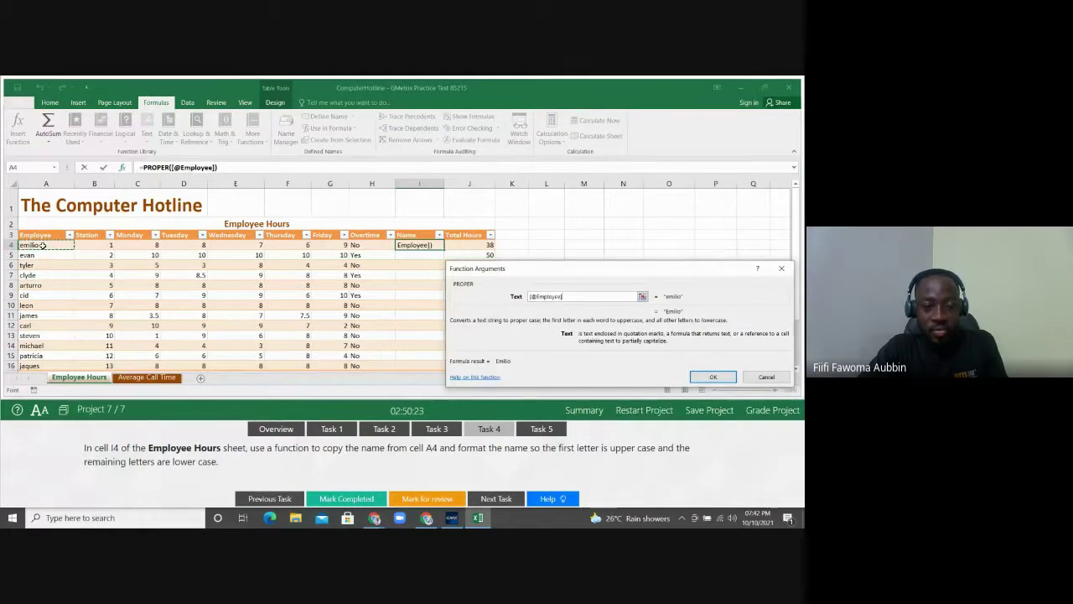
pyautogui.click(713, 377)
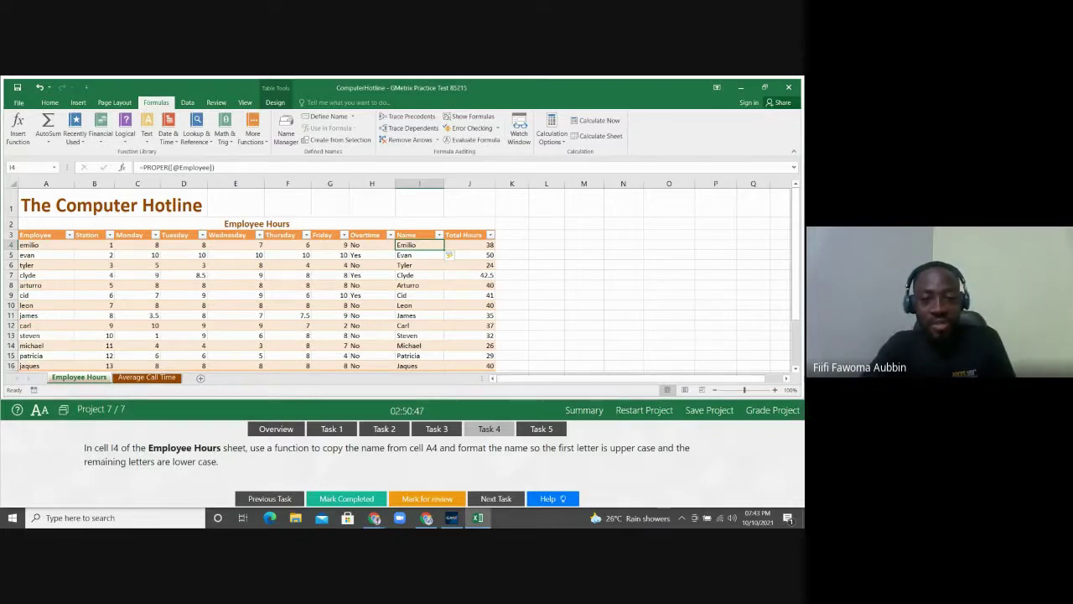
# - Display the Task 5 instructions and switch to the Average Call Time worksheet
pyautogui.click(547, 436)
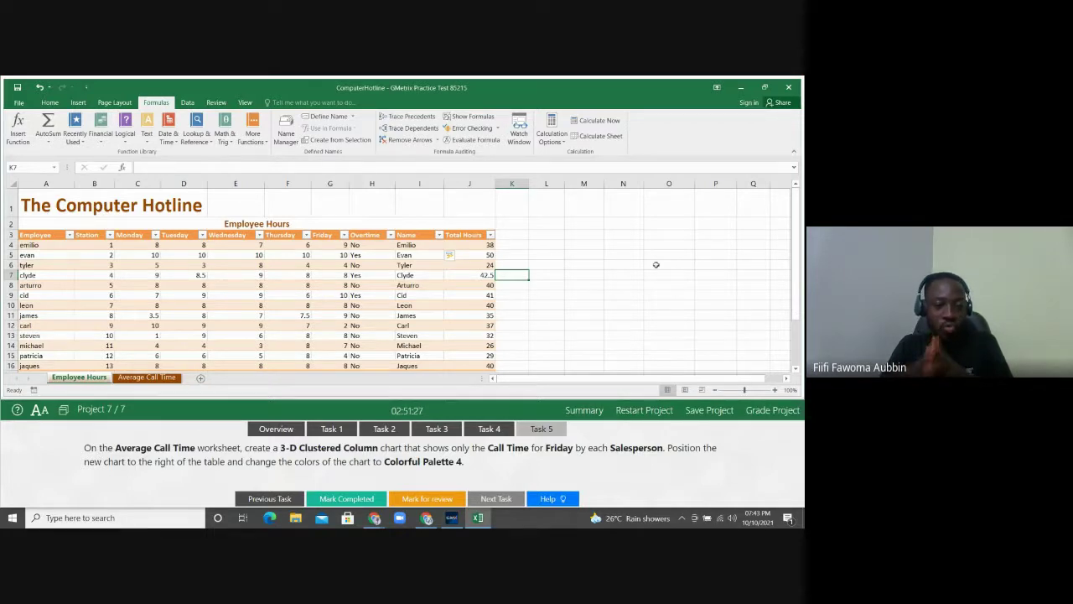
pyautogui.click(156, 379)
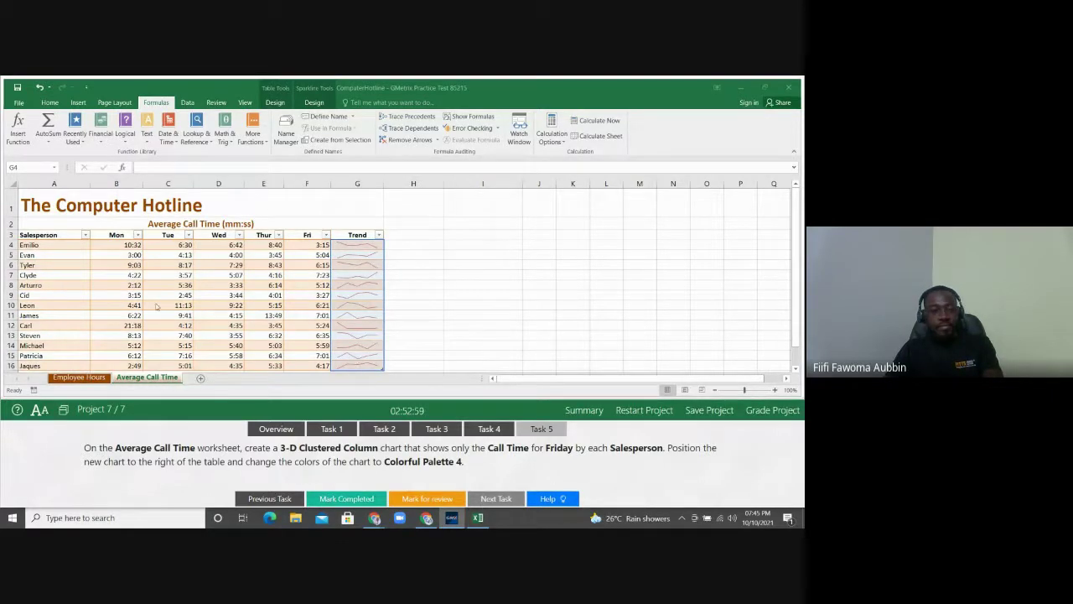
pyautogui.click(131, 293)
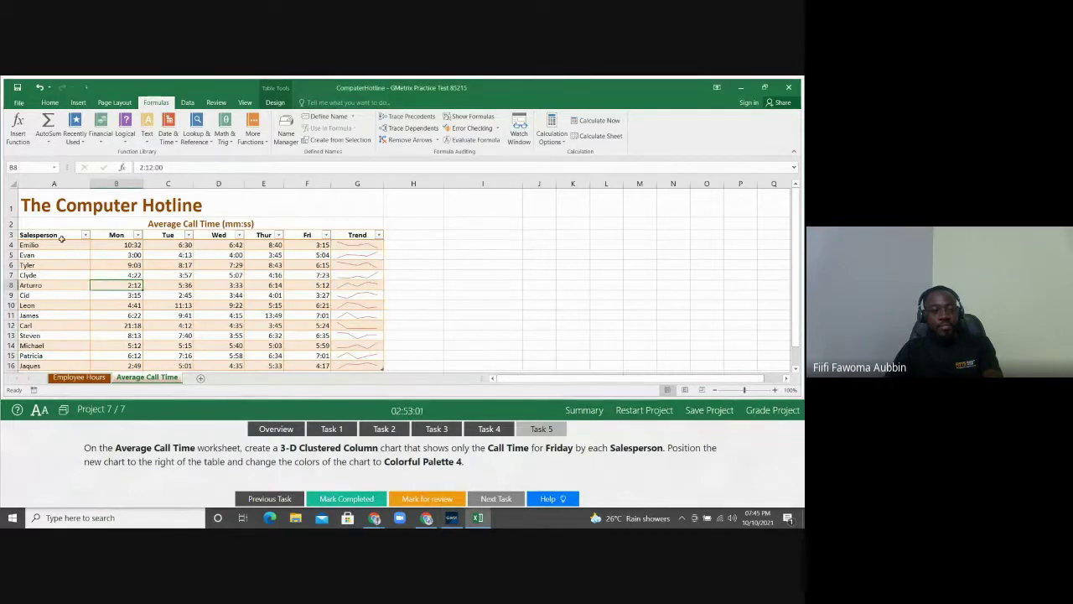
# - Try a 3-D Clustered Column chart of the entire call time table, placed beside the table, and delete it
pyautogui.click(62, 238)
pyautogui.hotkey('ctrl', 'a')
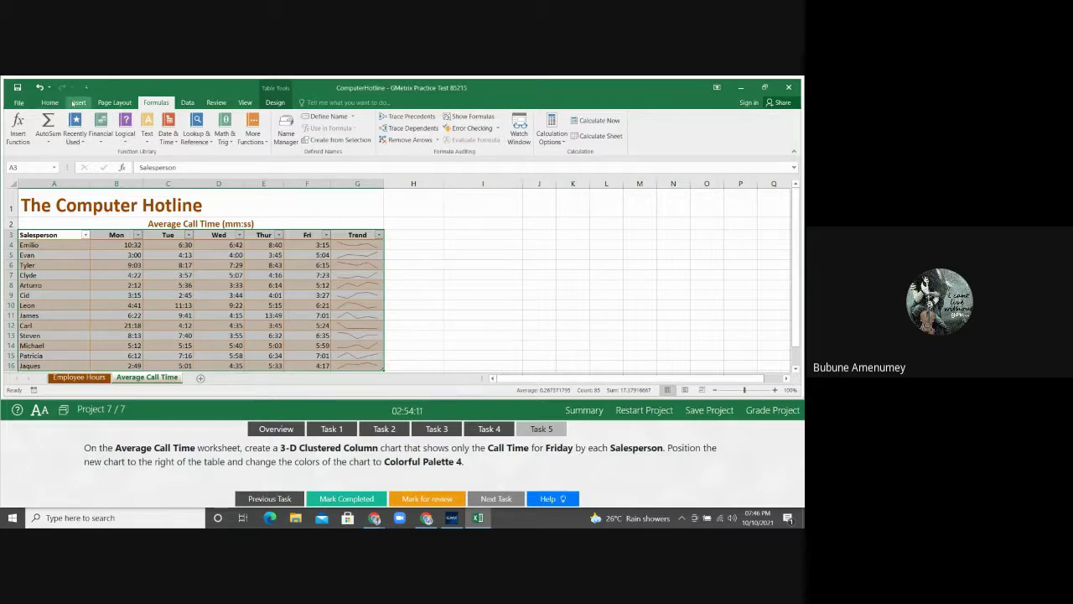
pyautogui.click(76, 103)
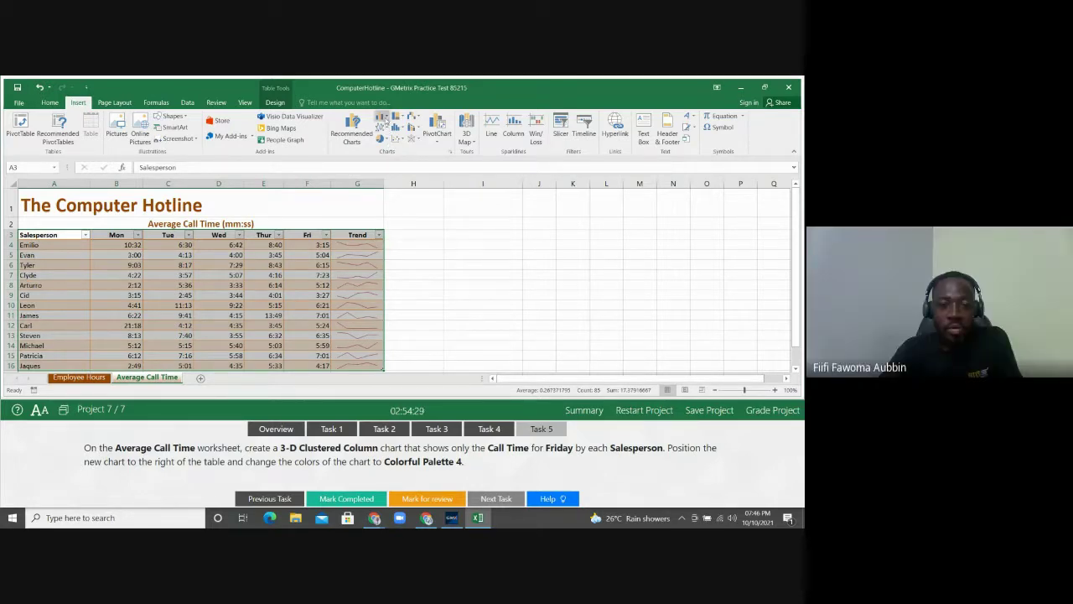
pyautogui.click(382, 118)
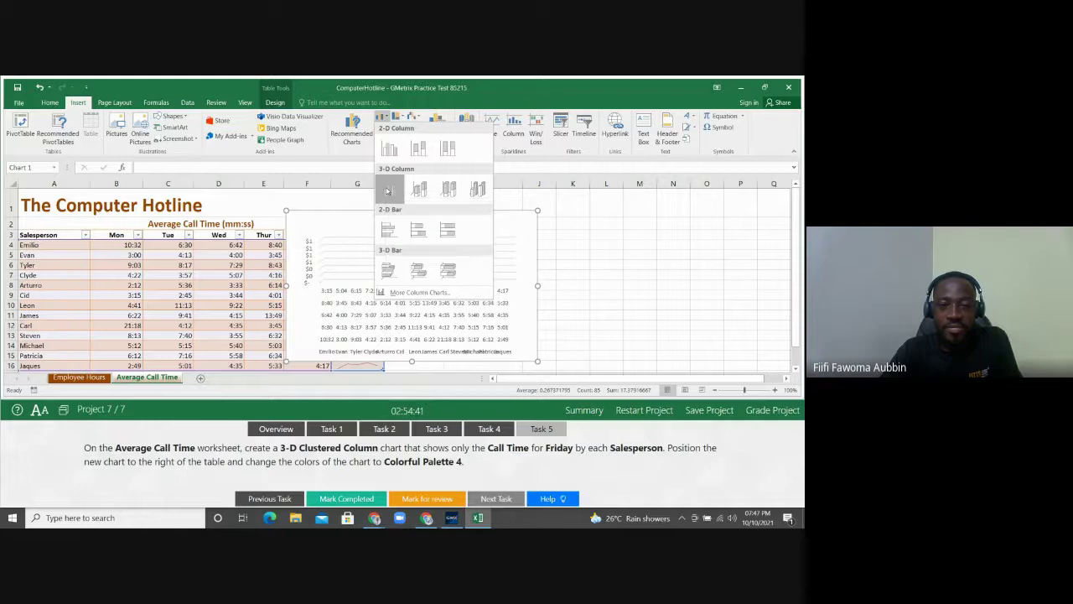
pyautogui.press('Escape')
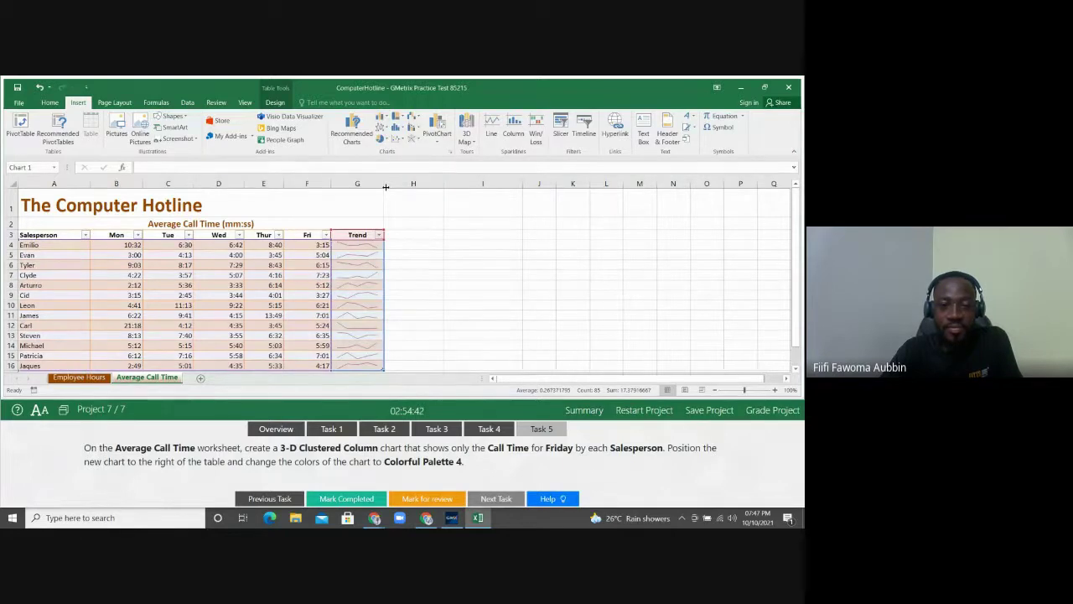
pyautogui.hotkey('alt', 'F1')
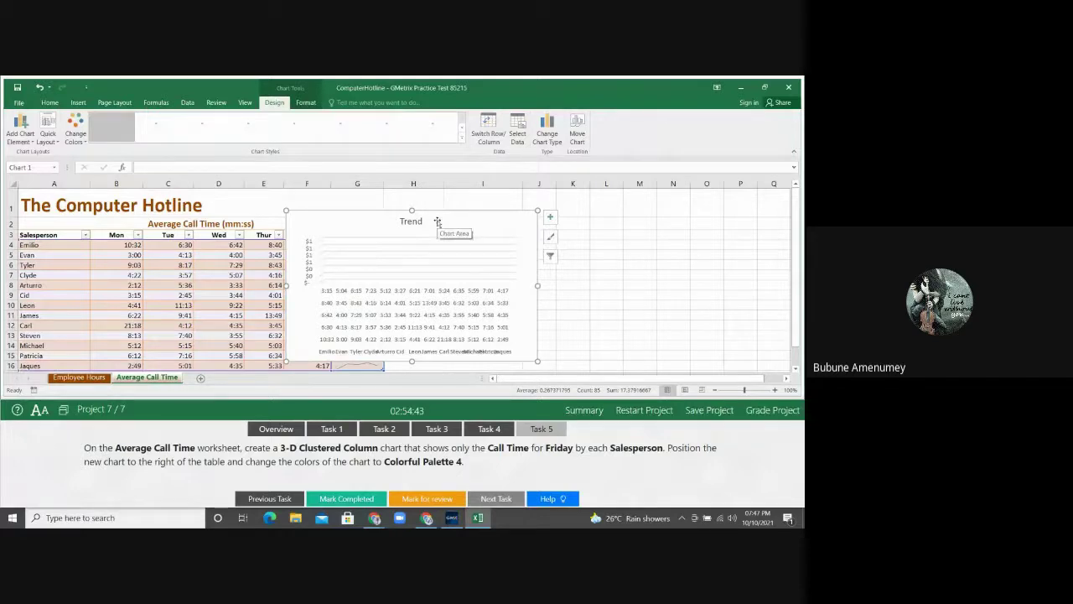
pyautogui.moveTo(437, 221); pyautogui.dragTo(523, 225)
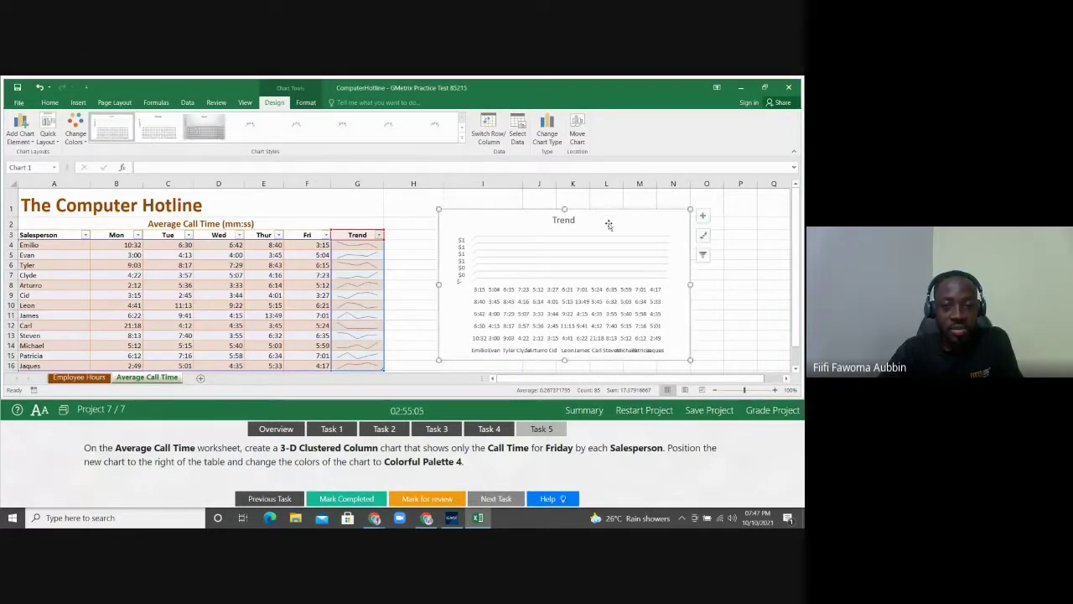
pyautogui.press('Delete')
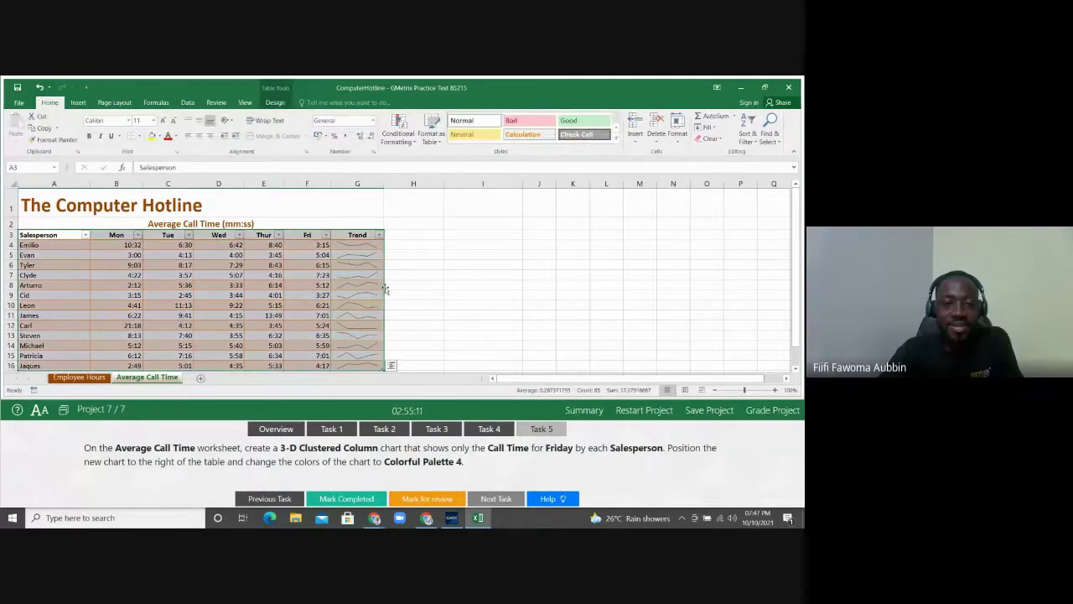
# - Create a 3-D Clustered Column chart from the Fri column F3:F16 and place it to the right of the table
pyautogui.click(70, 235)
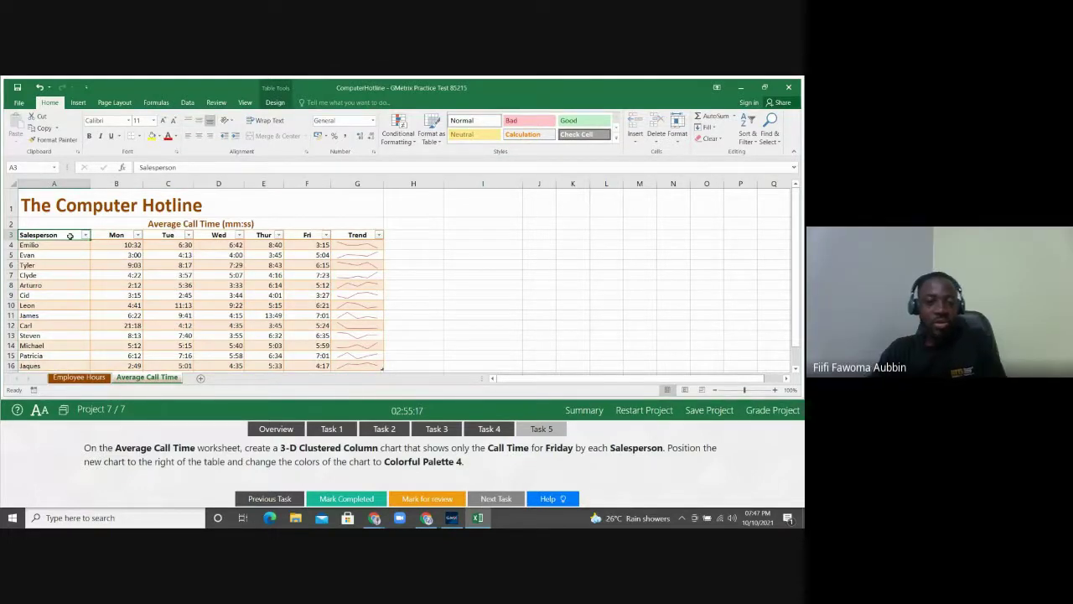
pyautogui.moveTo(320, 239); pyautogui.dragTo(309, 366)
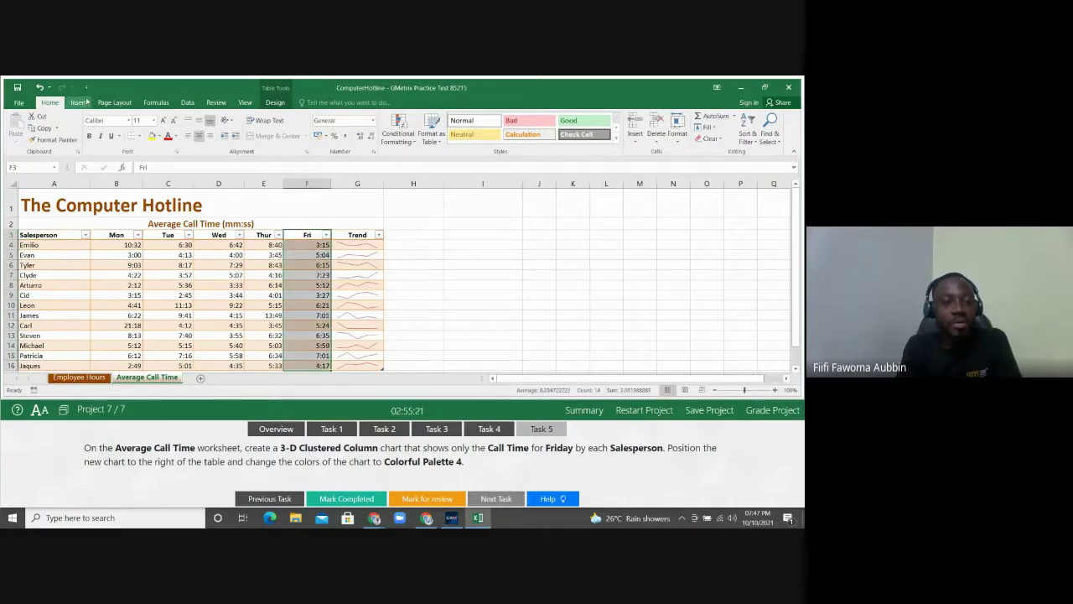
pyautogui.click(78, 103)
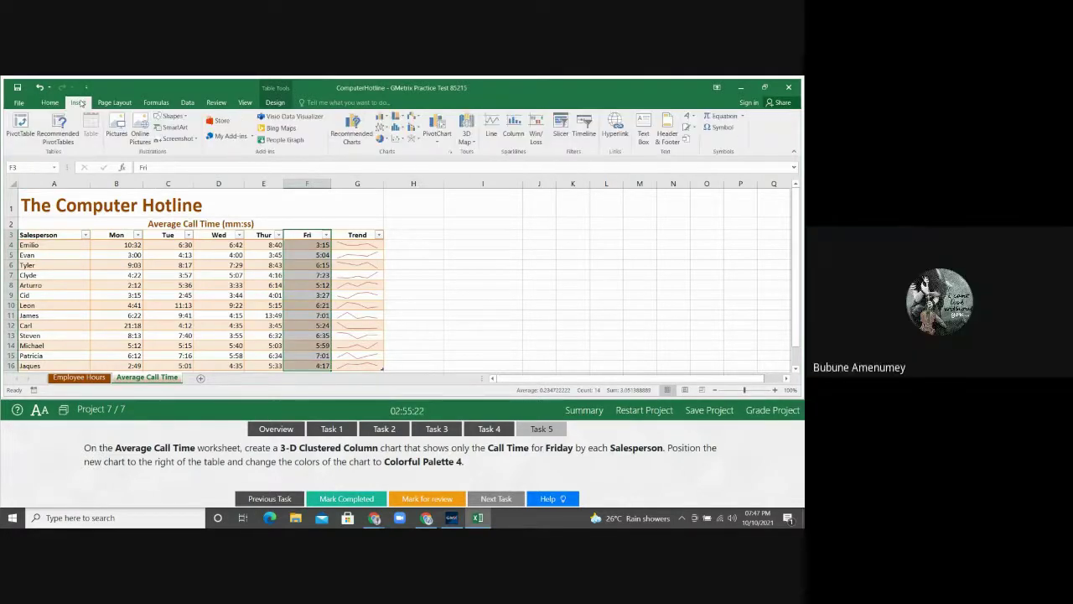
pyautogui.click(383, 118)
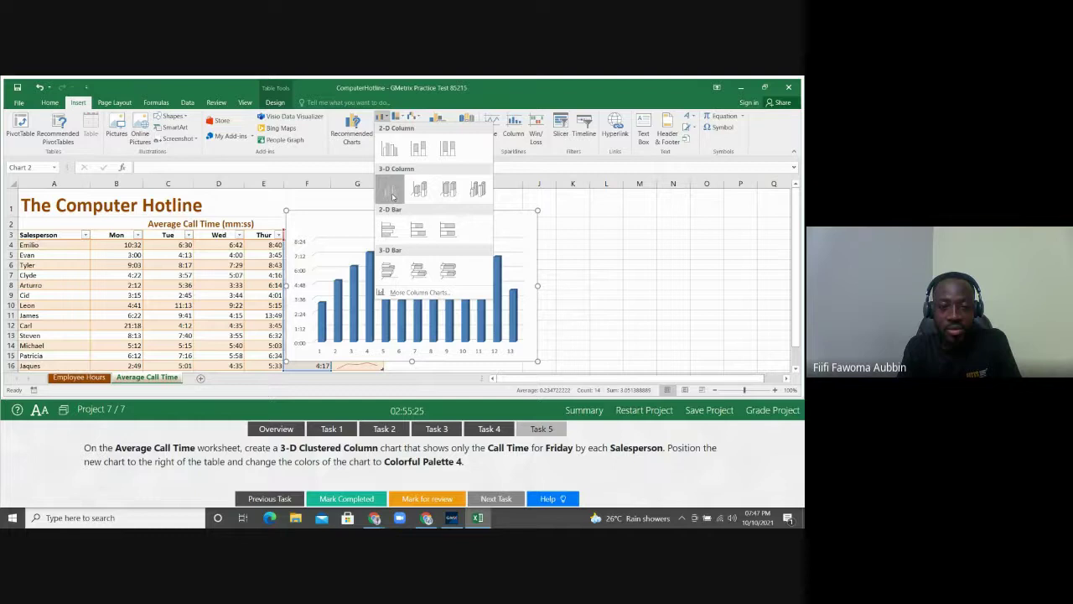
pyautogui.click(392, 196)
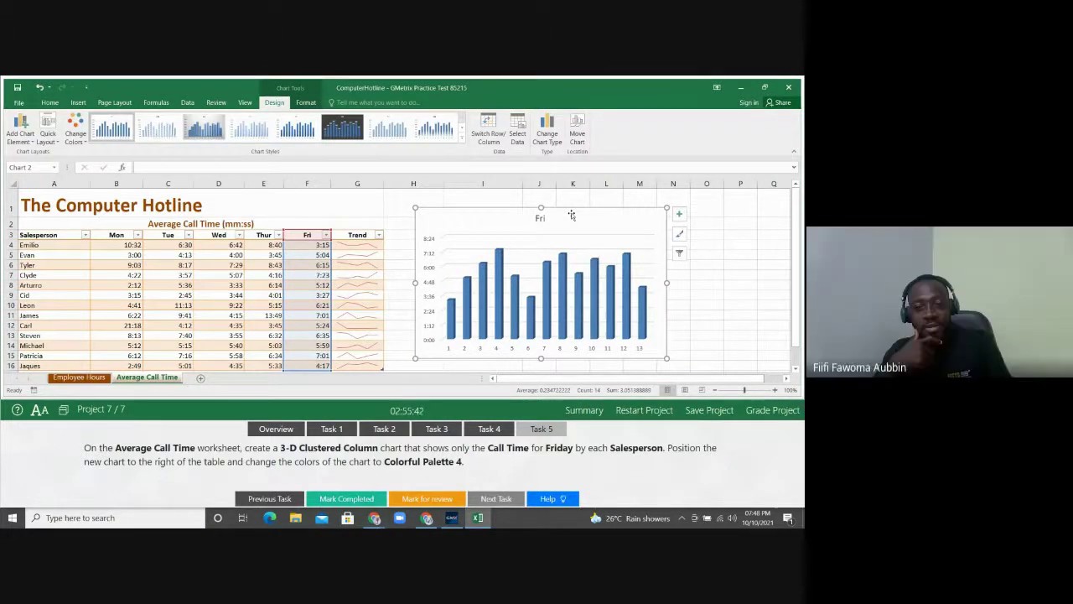
# - Set the Friday chart's horizontal axis labels to the salesperson names in A4:A16
pyautogui.click(518, 130)
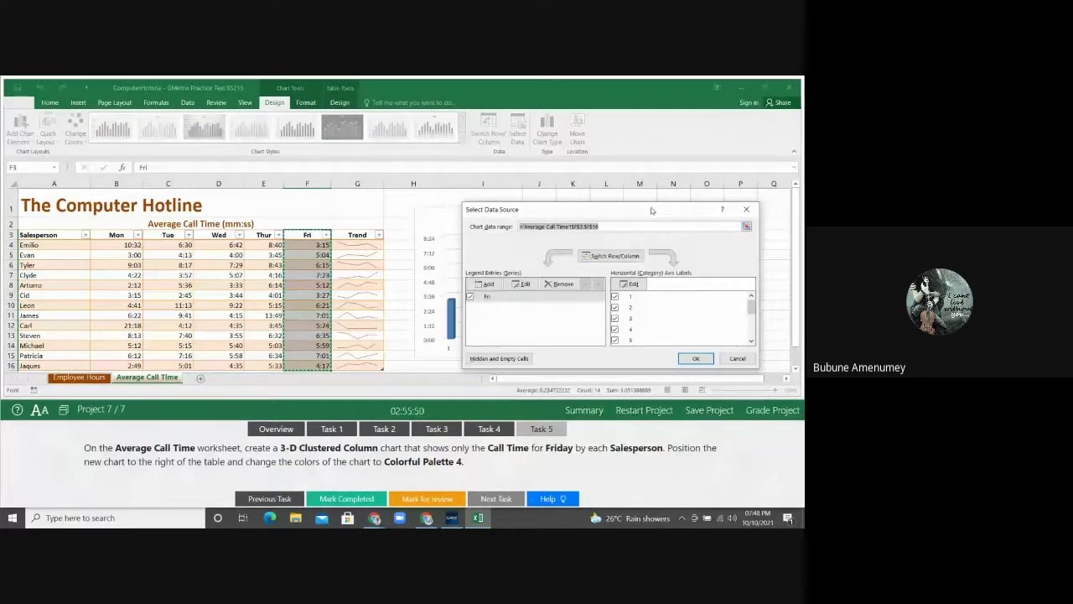
pyautogui.moveTo(651, 211); pyautogui.dragTo(613, 134)
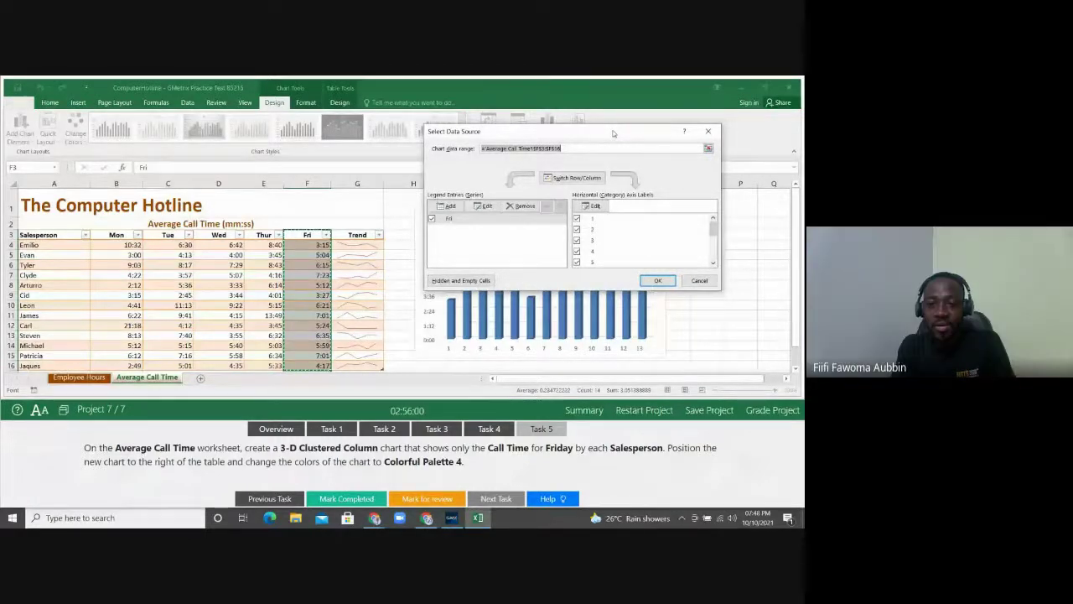
pyautogui.click(593, 206)
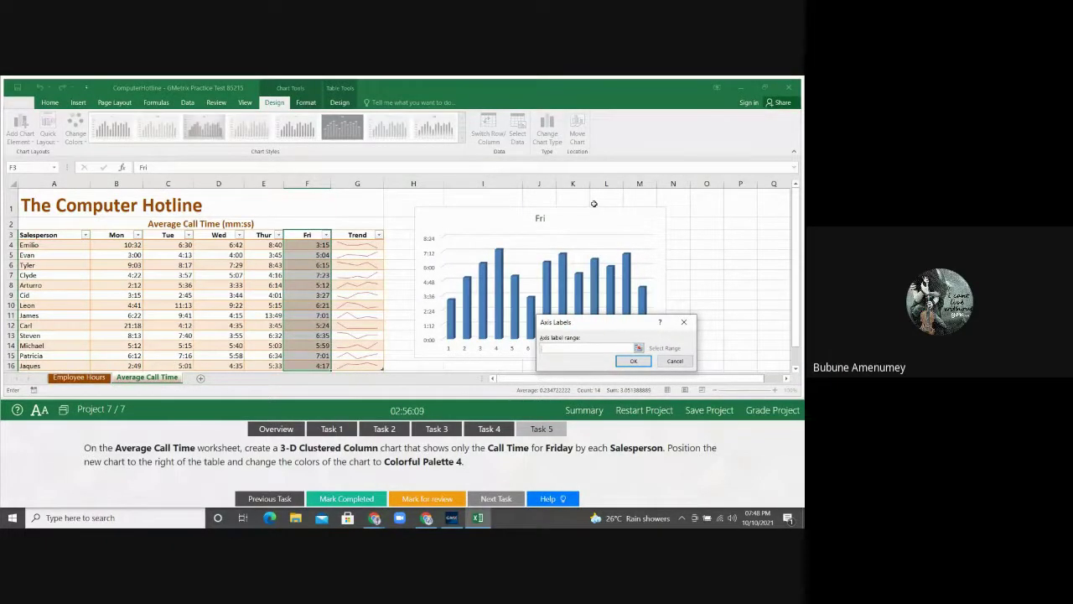
pyautogui.moveTo(594, 319); pyautogui.dragTo(531, 246)
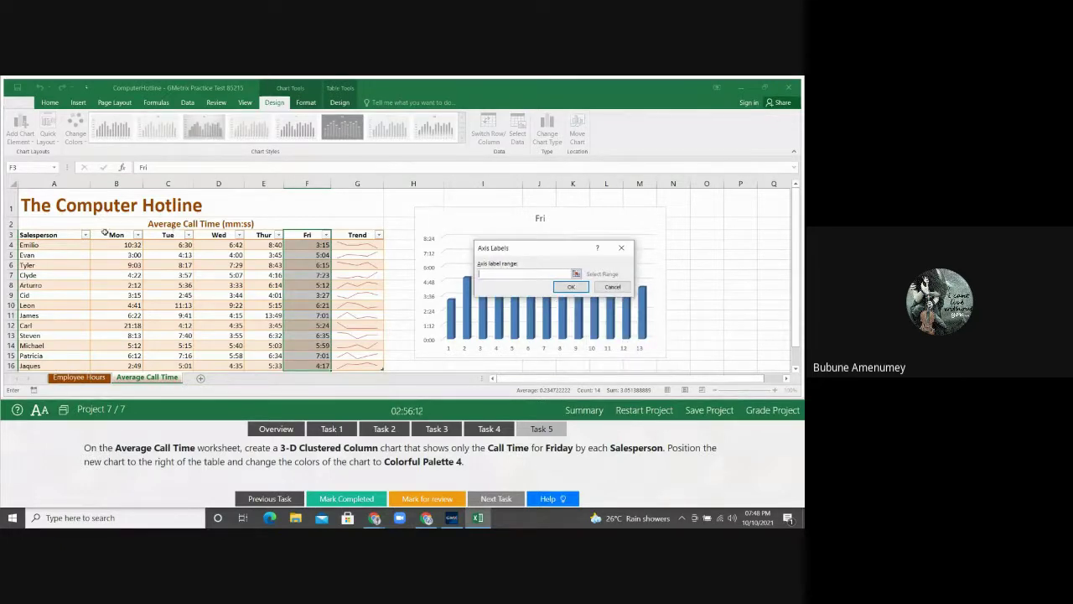
pyautogui.click(55, 241)
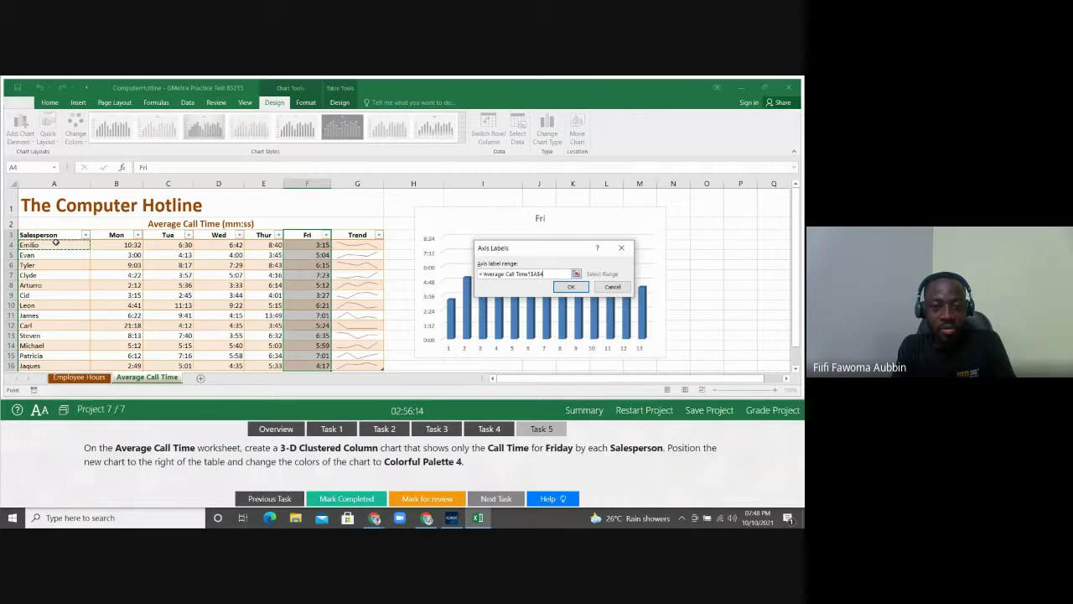
pyautogui.moveTo(55, 242); pyautogui.dragTo(56, 285)
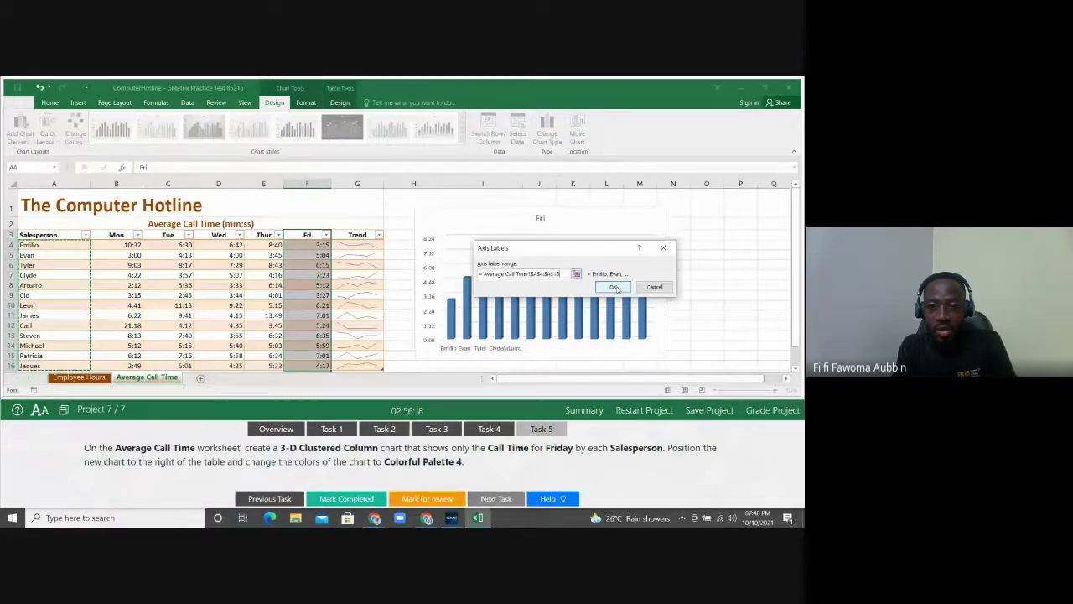
pyautogui.click(613, 286)
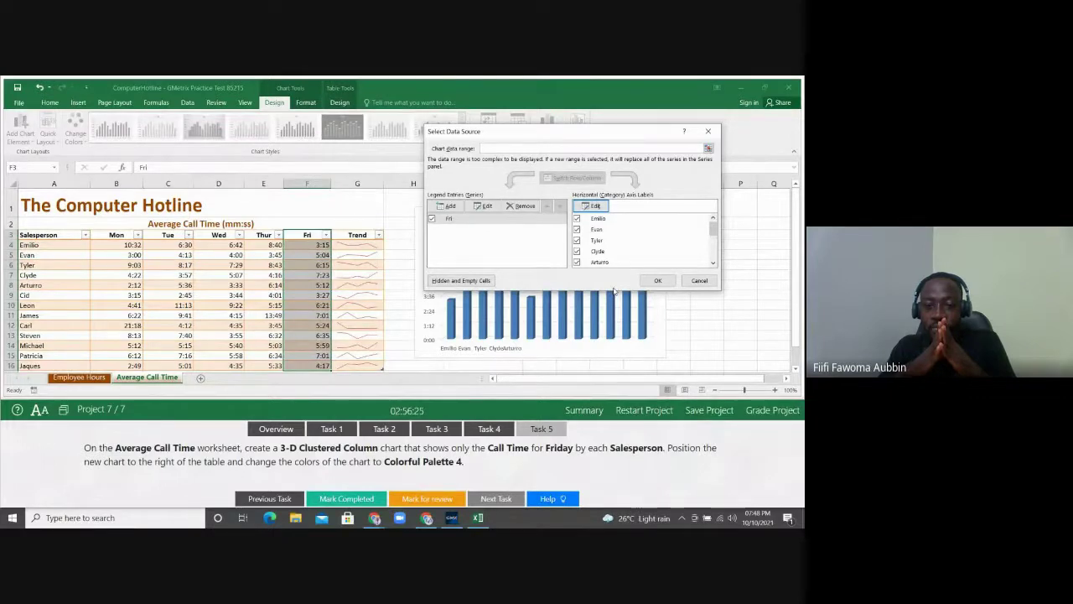
pyautogui.click(657, 281)
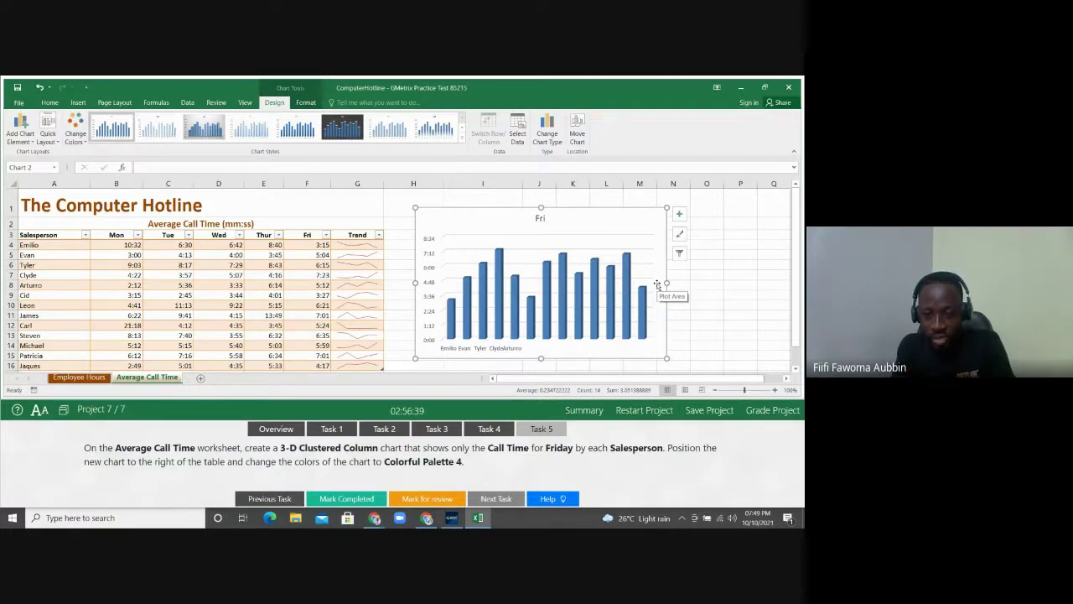
# - Widen the Friday chart slightly, and remove it from the worksheet
pyautogui.moveTo(667, 359); pyautogui.dragTo(702, 363)
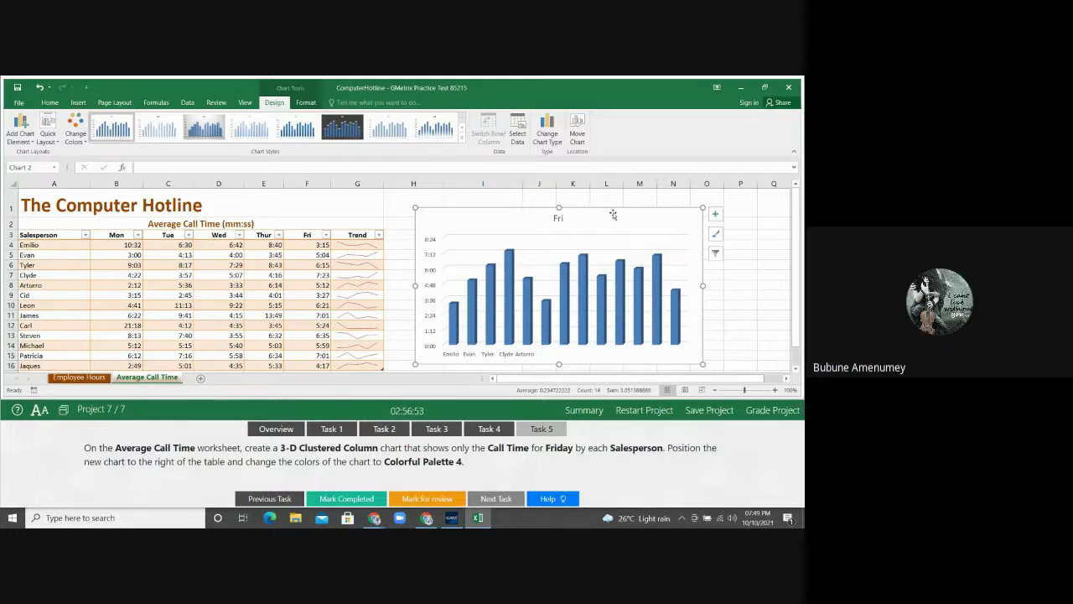
pyautogui.hotkey('ctrl', 'z')
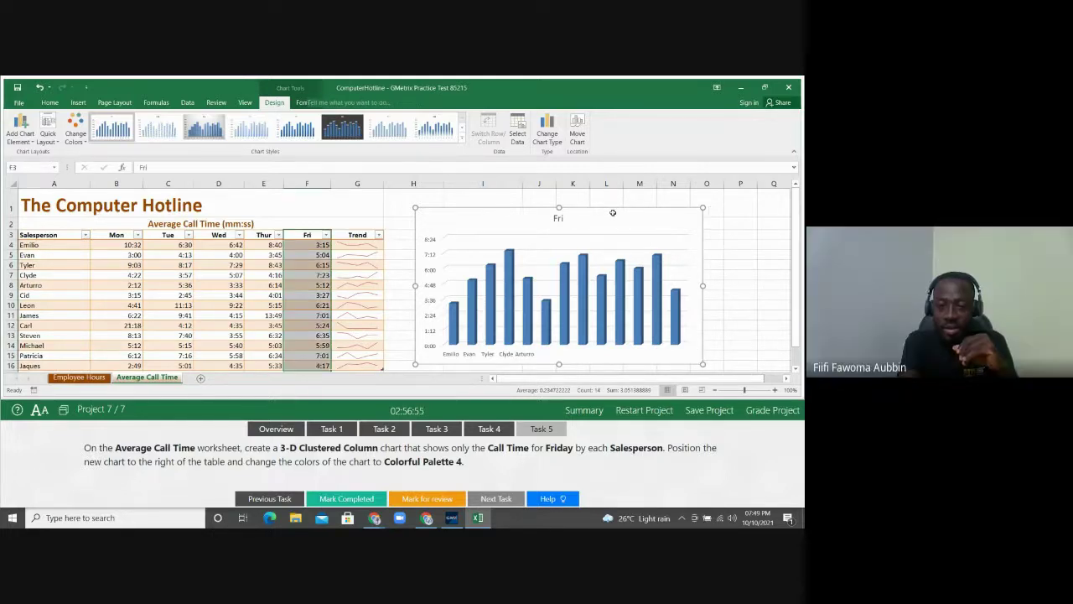
pyautogui.click(117, 272)
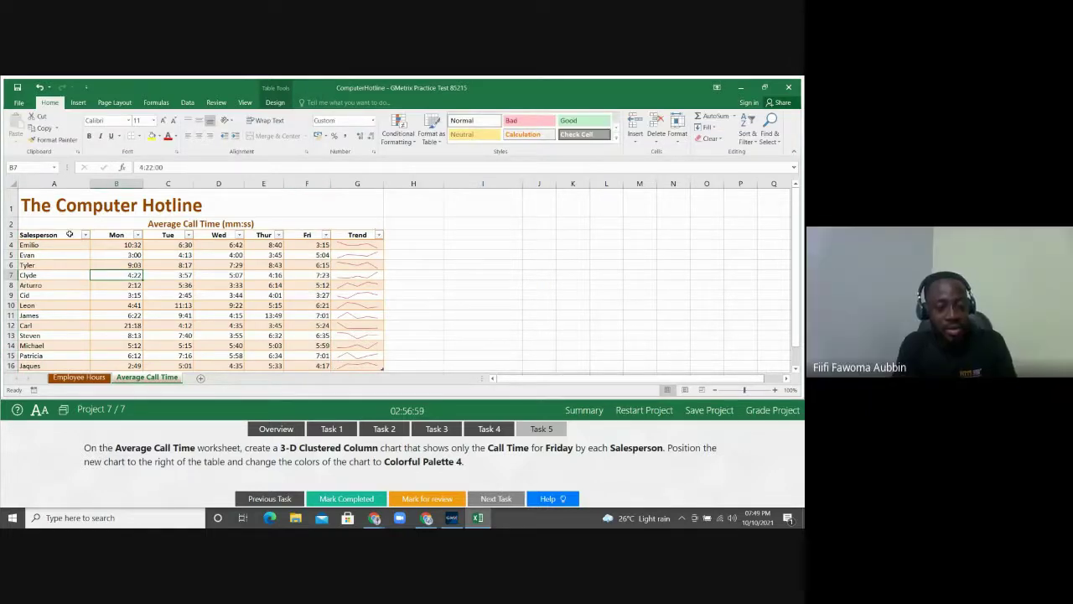
# - Try a 3-D Clustered Column chart from A3:A16 and F3:F16, placed to the right of the table, and undo it
pyautogui.moveTo(69, 235); pyautogui.dragTo(63, 337)
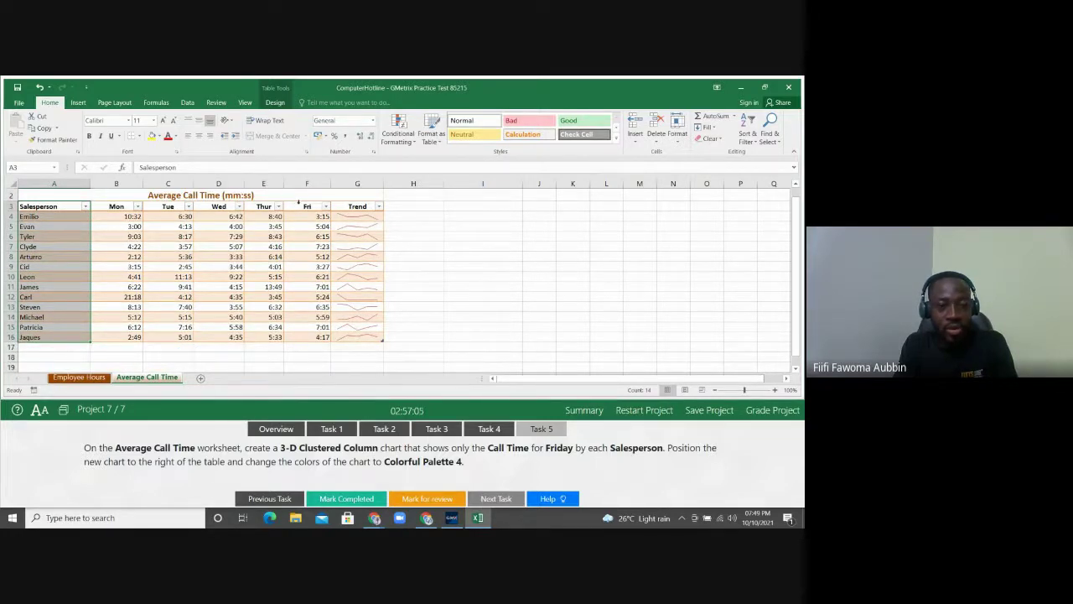
pyautogui.moveTo(304, 206); pyautogui.dragTo(308, 337)
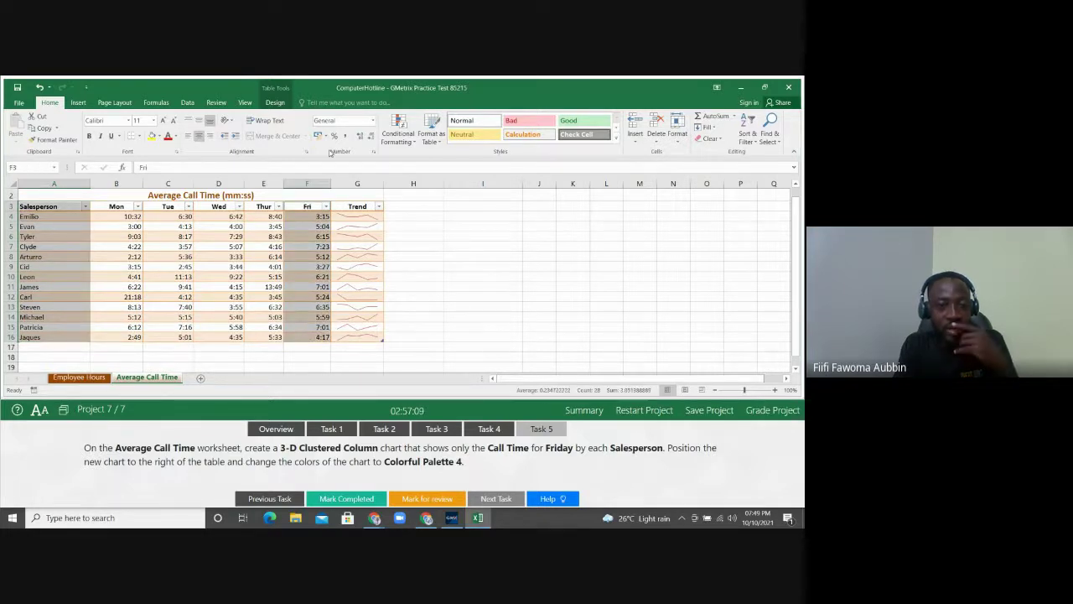
pyautogui.click(279, 101)
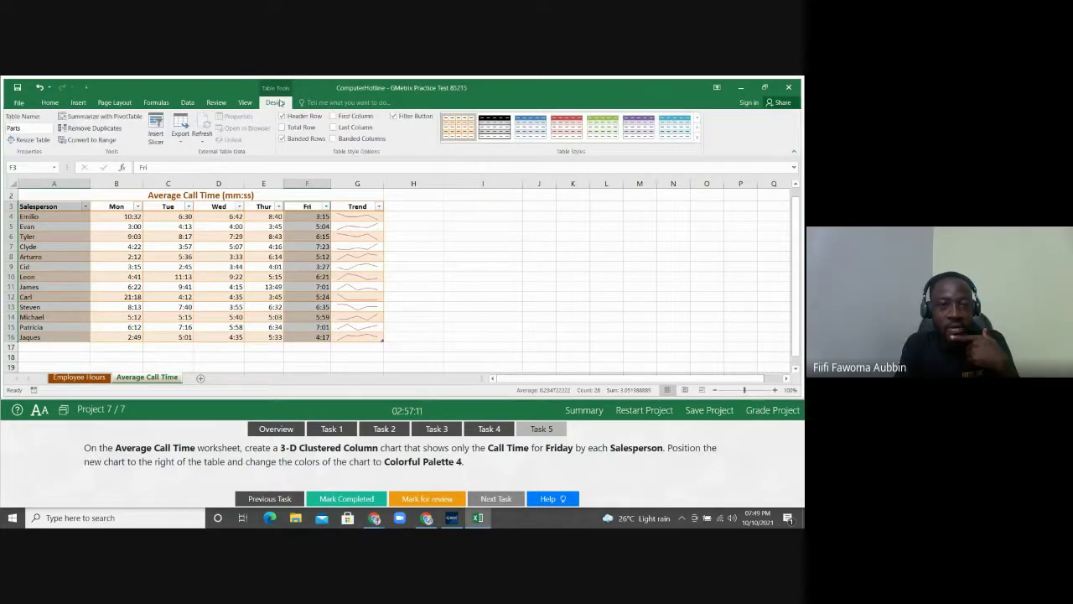
pyautogui.click(77, 101)
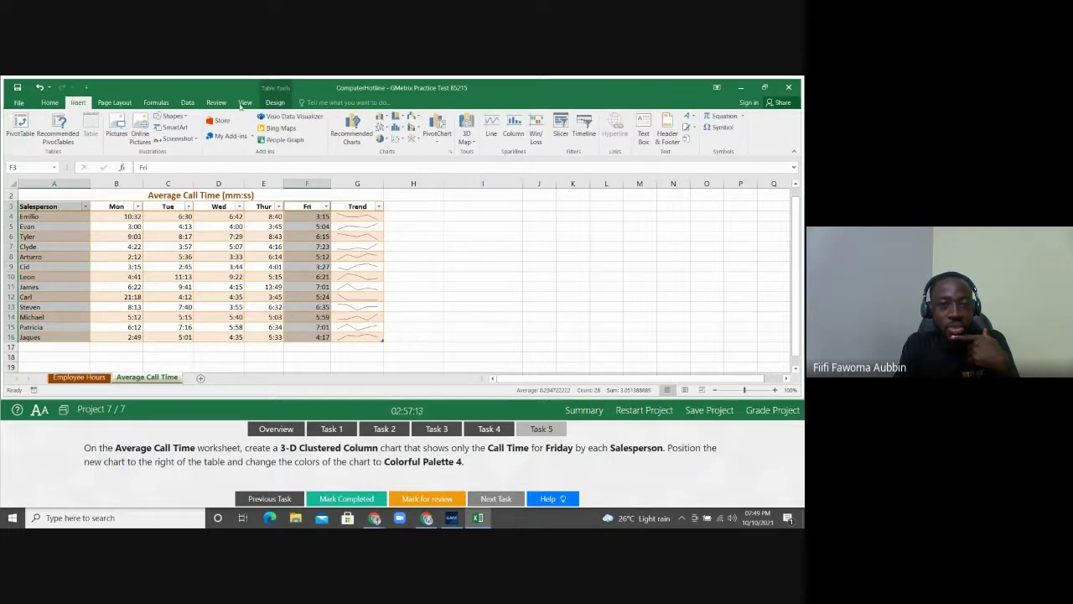
pyautogui.click(384, 116)
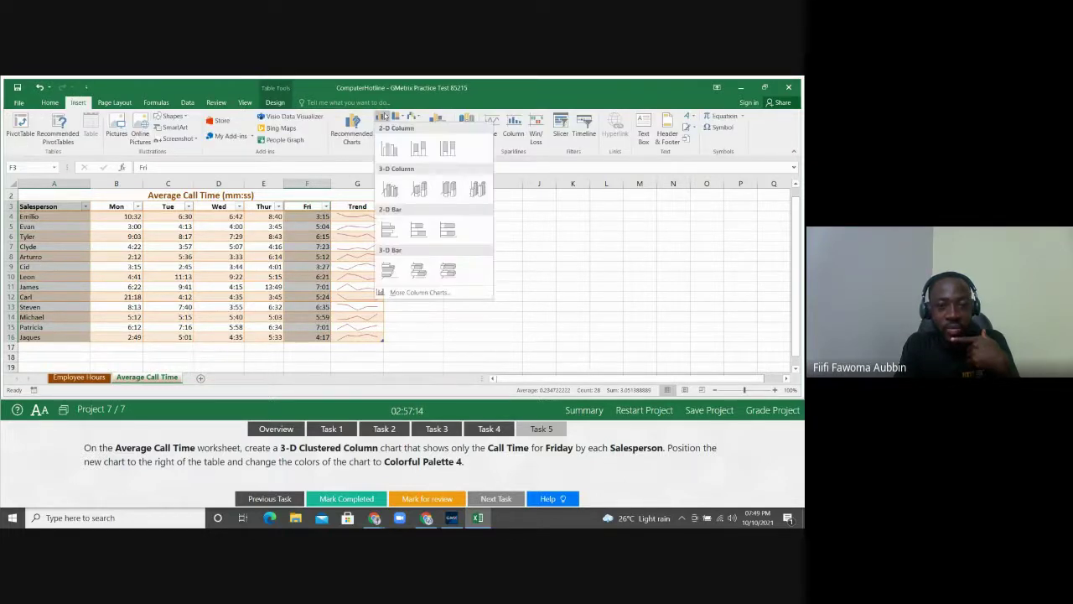
pyautogui.click(390, 190)
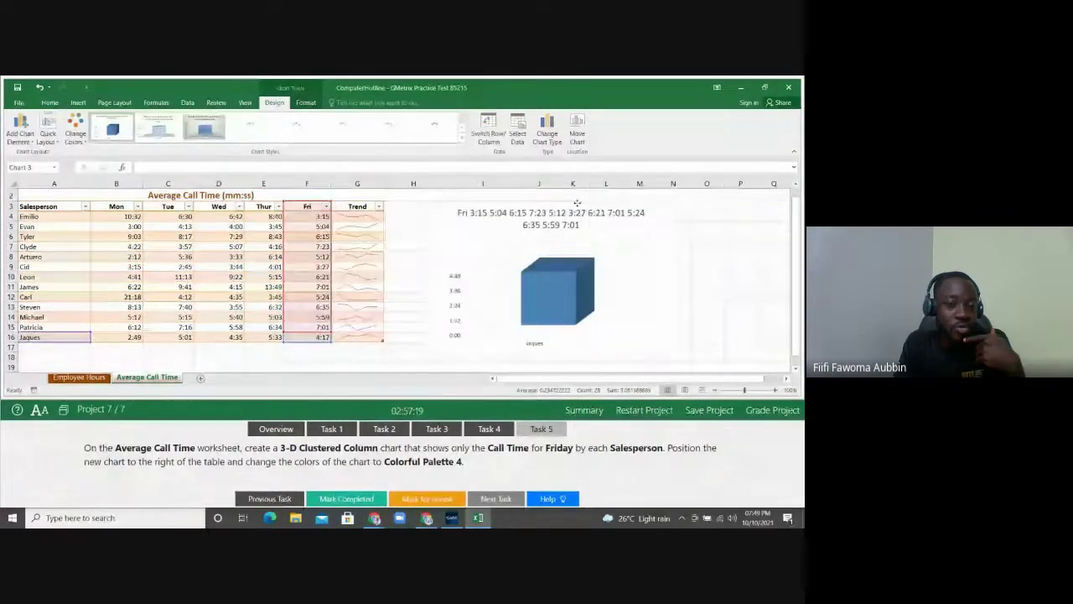
pyautogui.moveTo(578, 202); pyautogui.dragTo(554, 202)
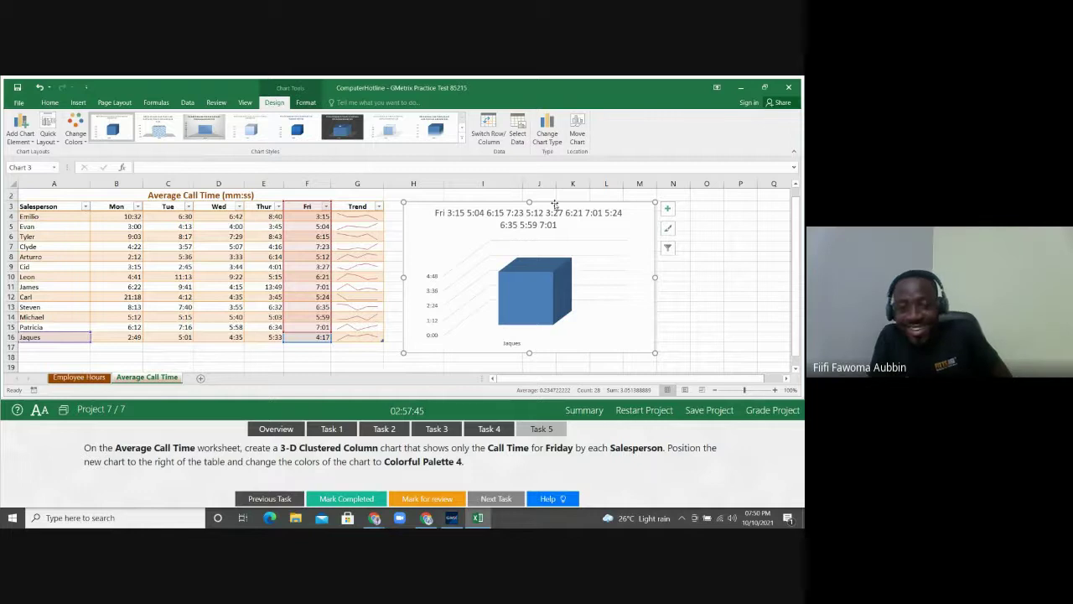
pyautogui.hotkey('ctrl', 'z')
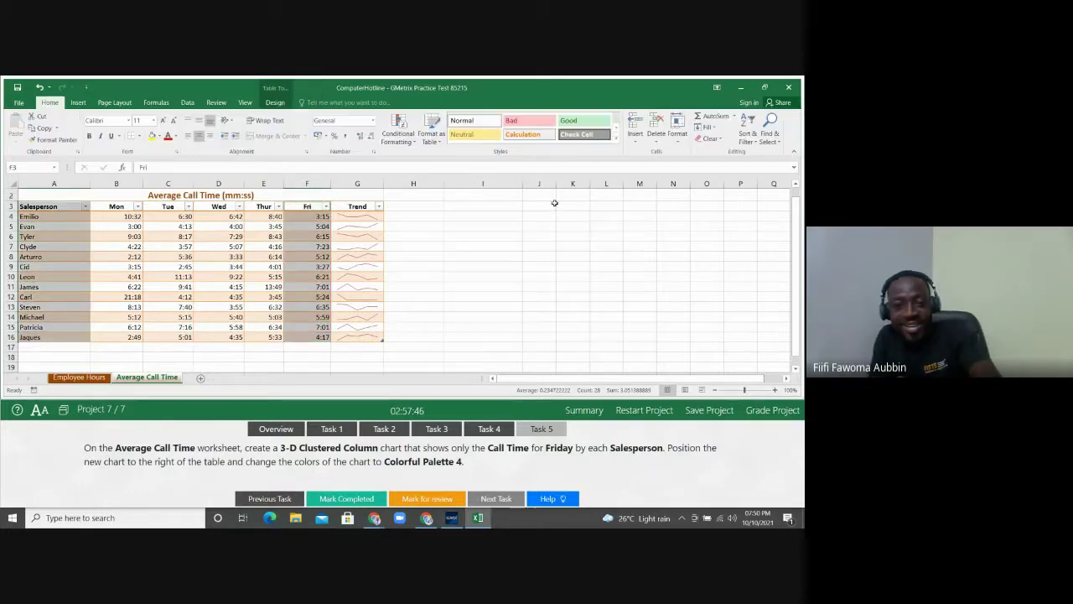
# - Create a 3-D Clustered Column chart from only the Fri column, F3:F16, positioned to the right of the table
pyautogui.click(479, 258)
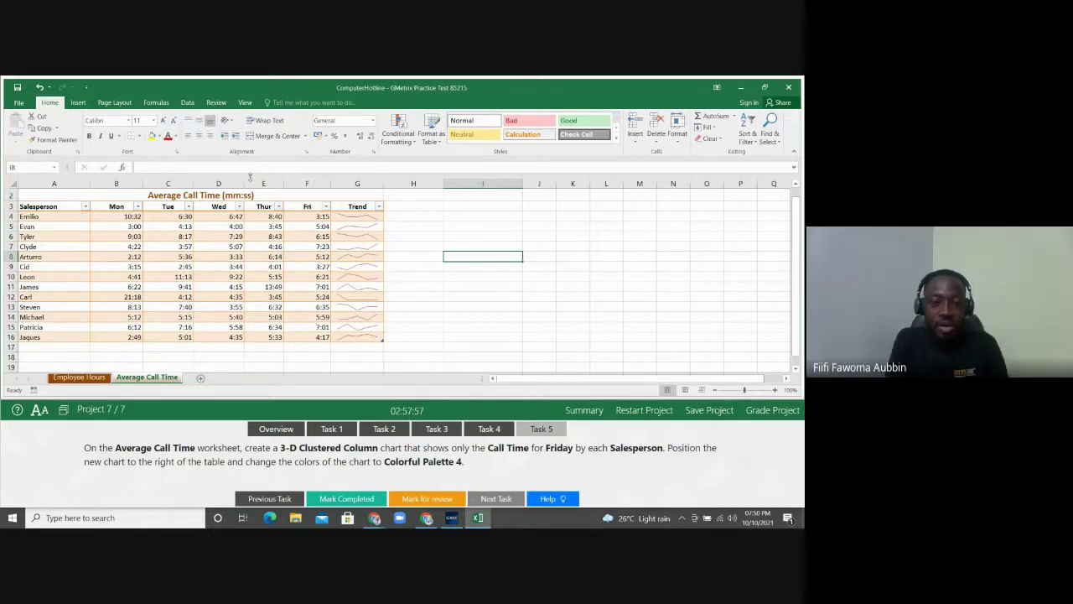
pyautogui.click(311, 206)
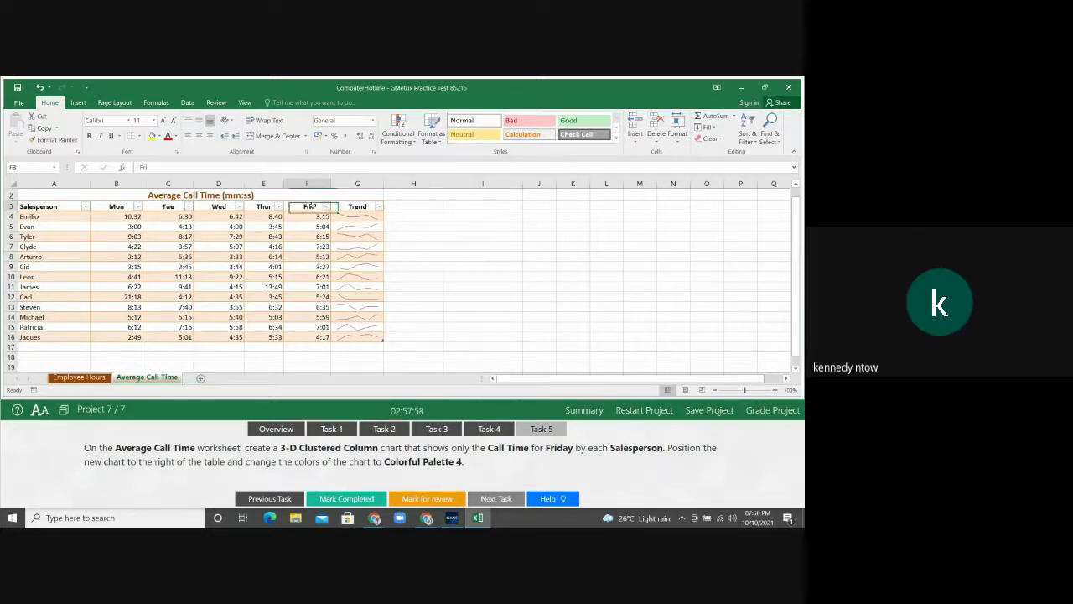
pyautogui.moveTo(310, 206); pyautogui.dragTo(312, 337)
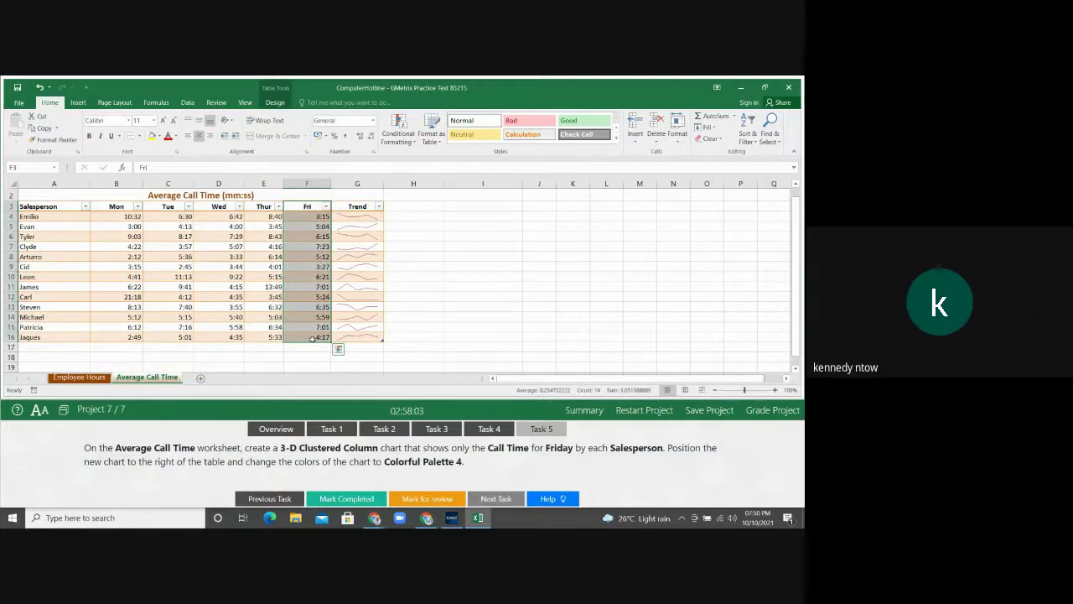
pyautogui.click(78, 102)
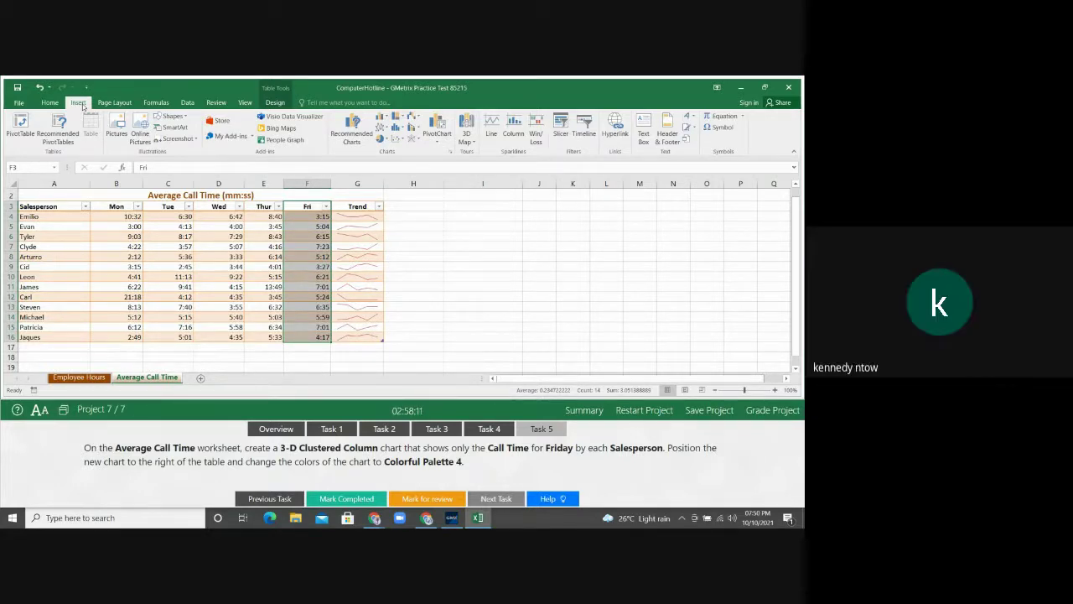
pyautogui.click(353, 127)
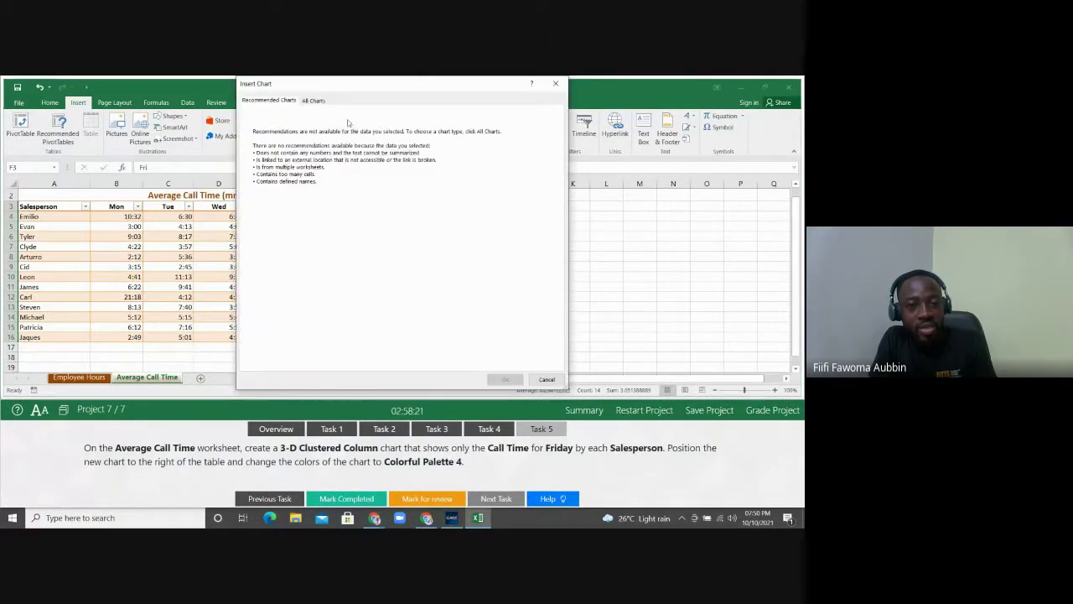
pyautogui.click(316, 100)
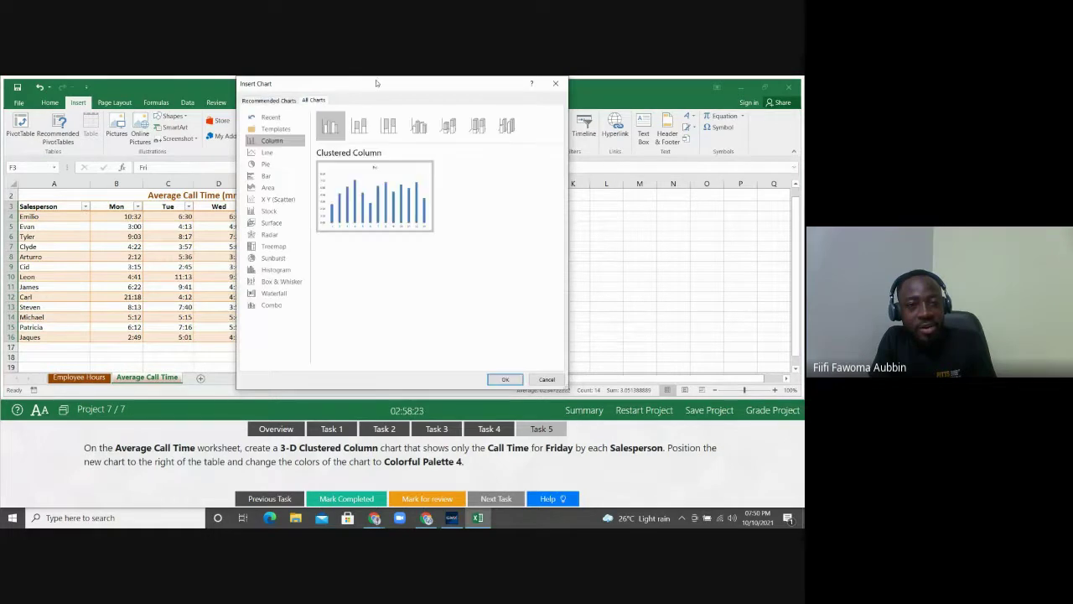
pyautogui.moveTo(376, 81); pyautogui.dragTo(565, 104)
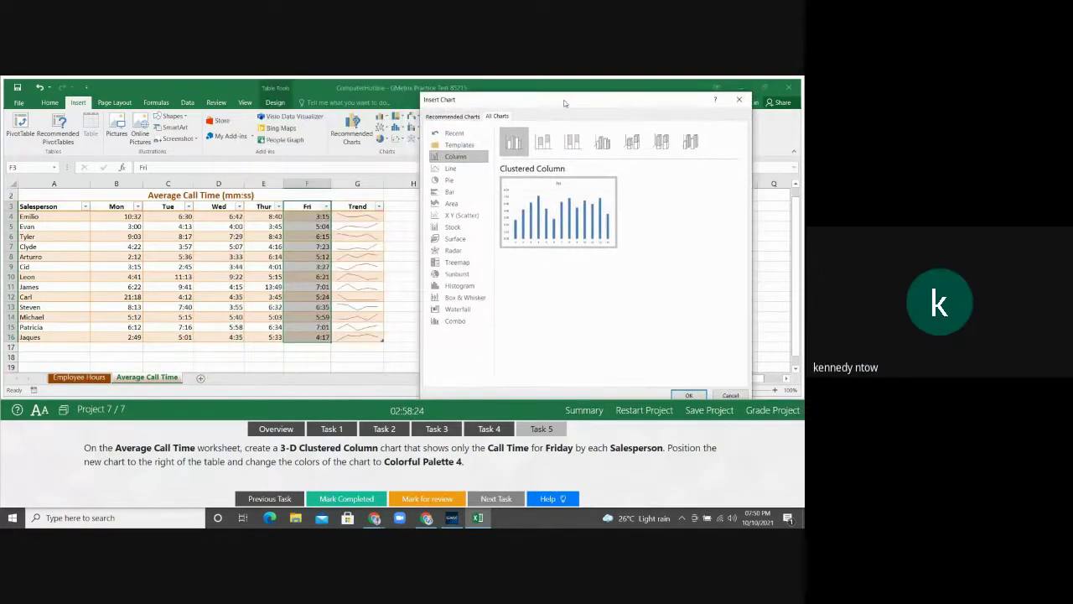
pyautogui.click(604, 143)
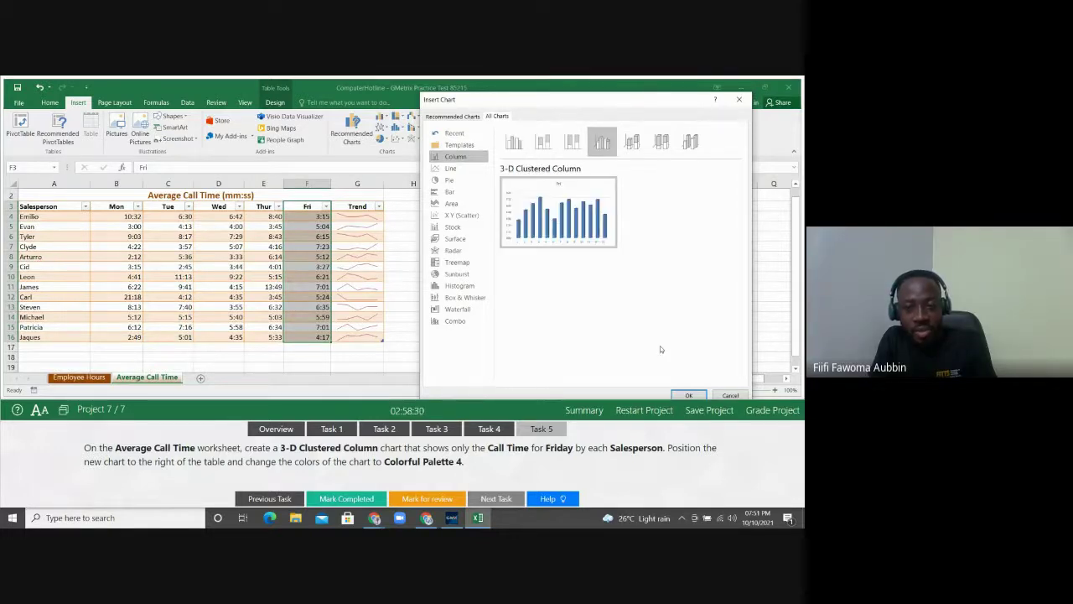
pyautogui.click(687, 396)
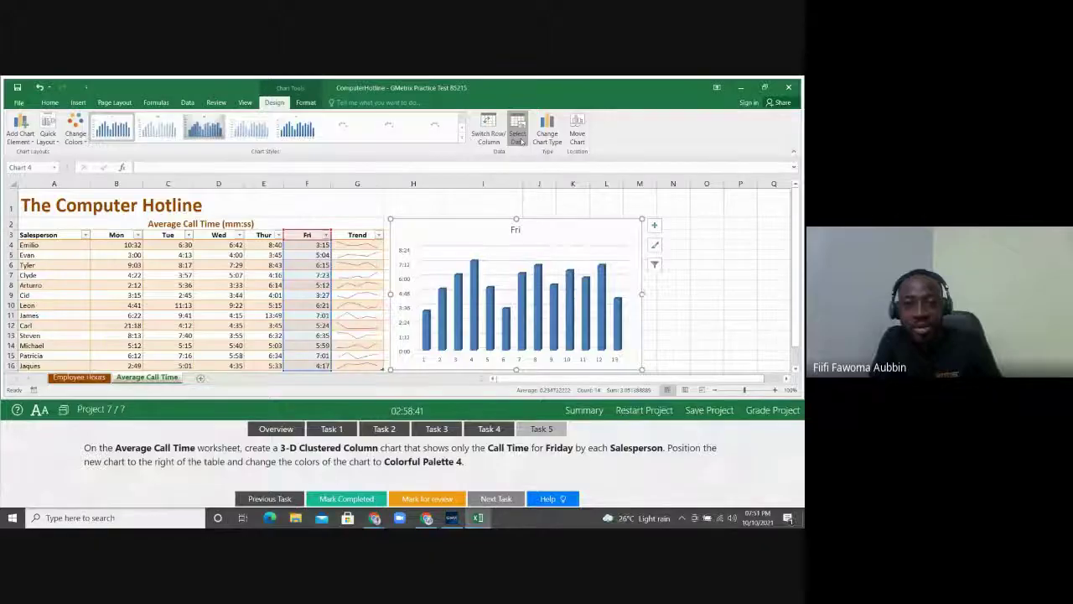
# - Set the horizontal axis labels of the Friday chart to the salesperson names in A4:A16
pyautogui.click(518, 137)
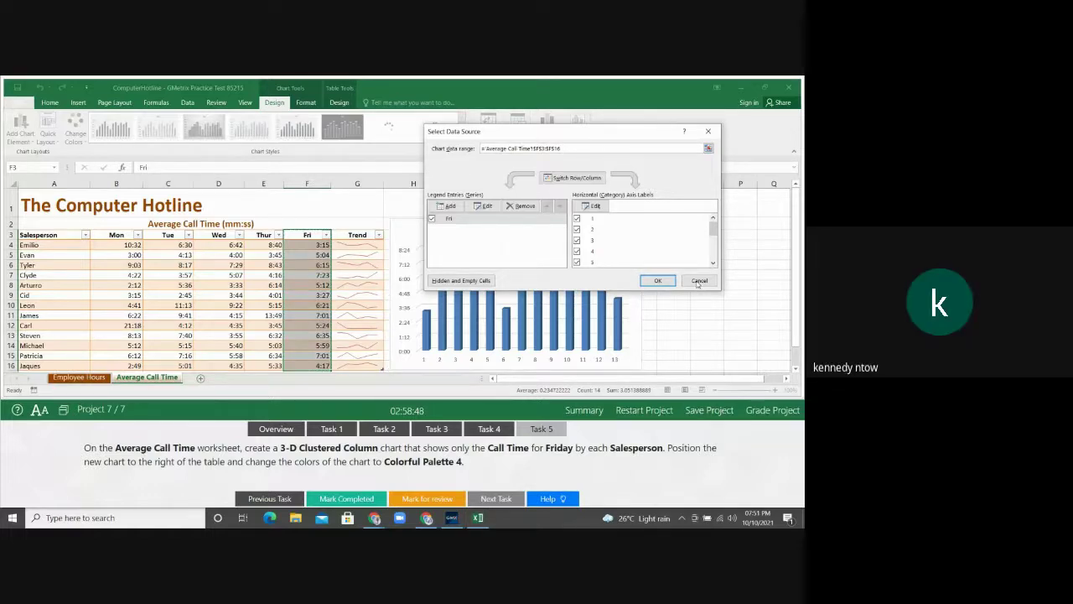
pyautogui.click(698, 281)
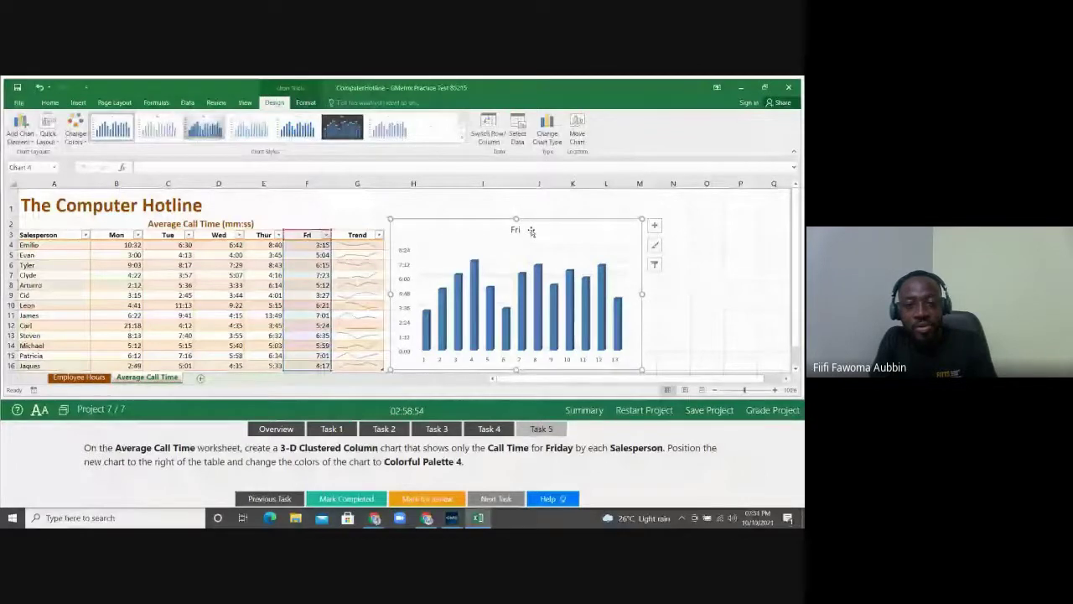
pyautogui.rightClick(531, 232)
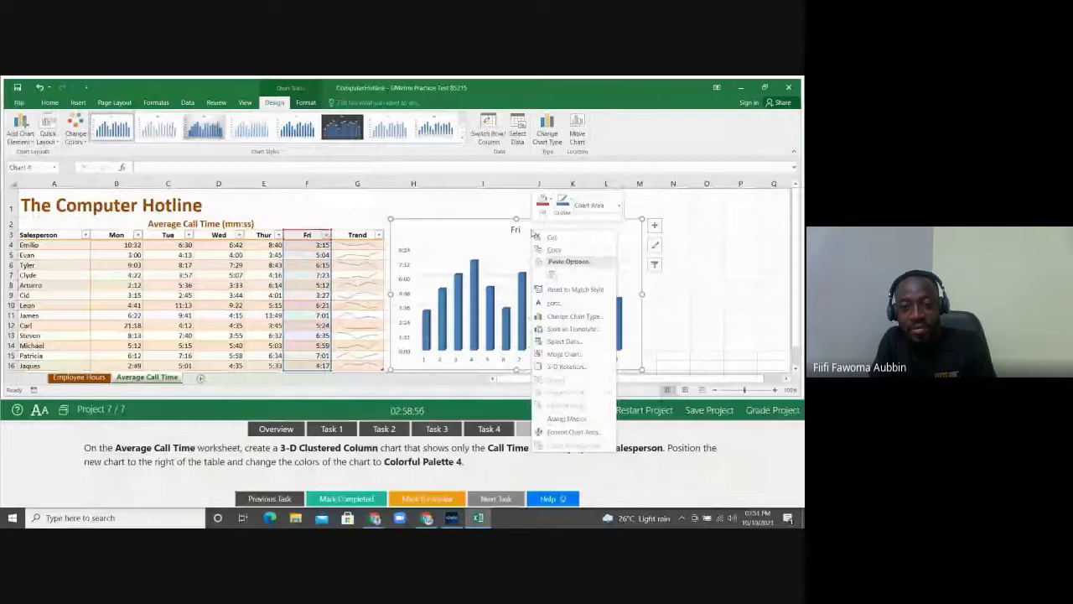
pyautogui.click(566, 341)
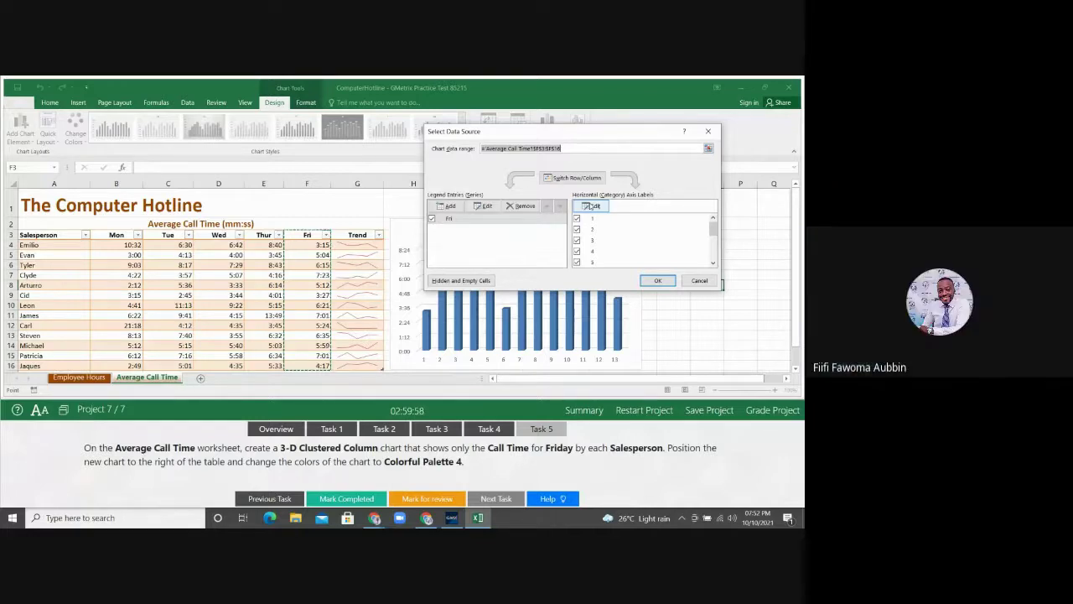
pyautogui.press('Return')
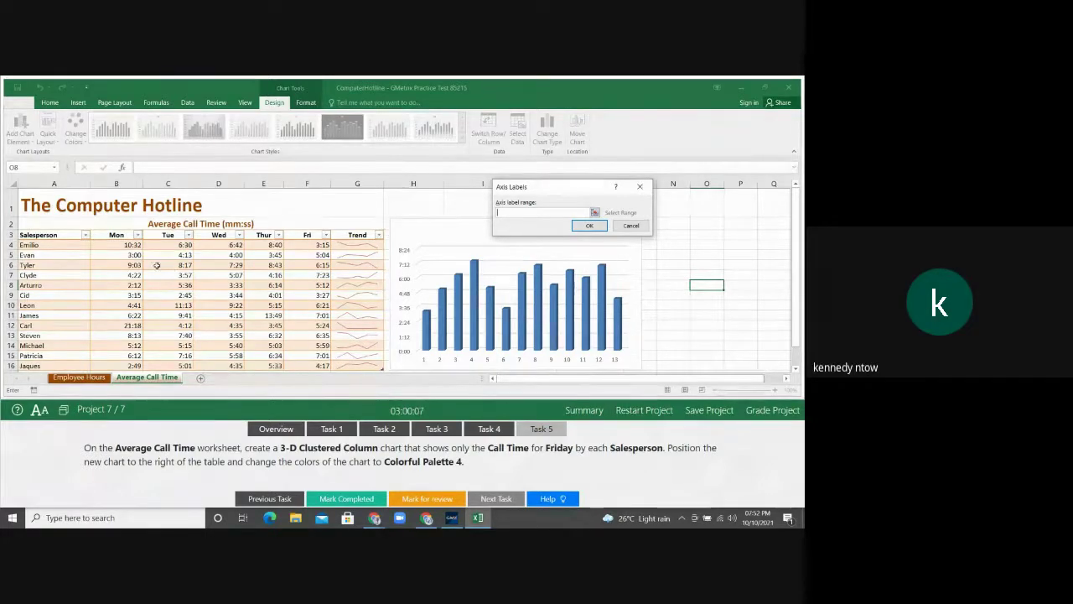
pyautogui.click(60, 245)
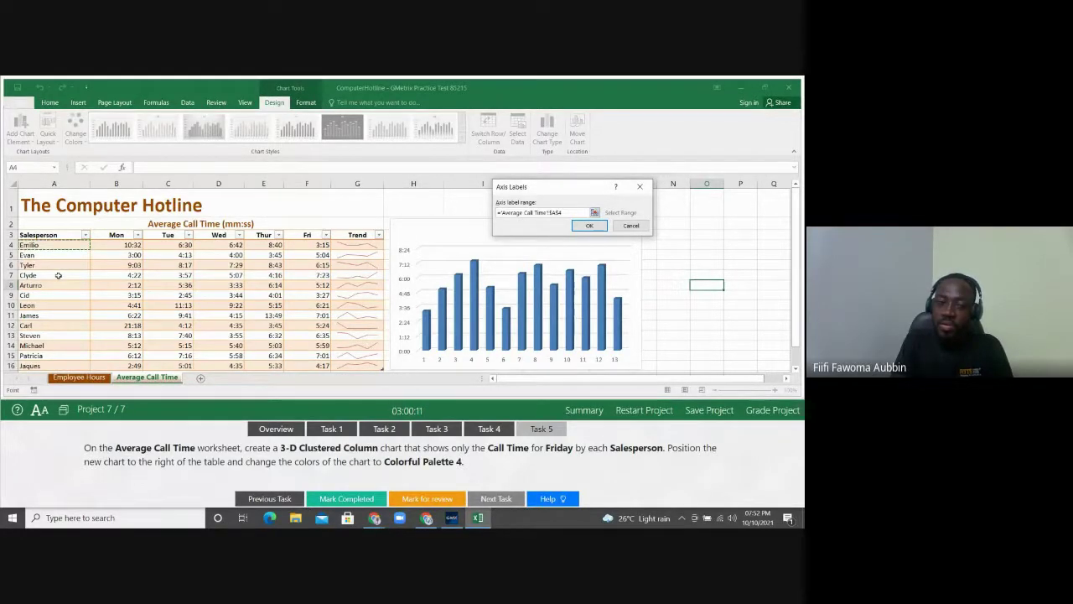
pyautogui.moveTo(55, 245); pyautogui.dragTo(55, 338)
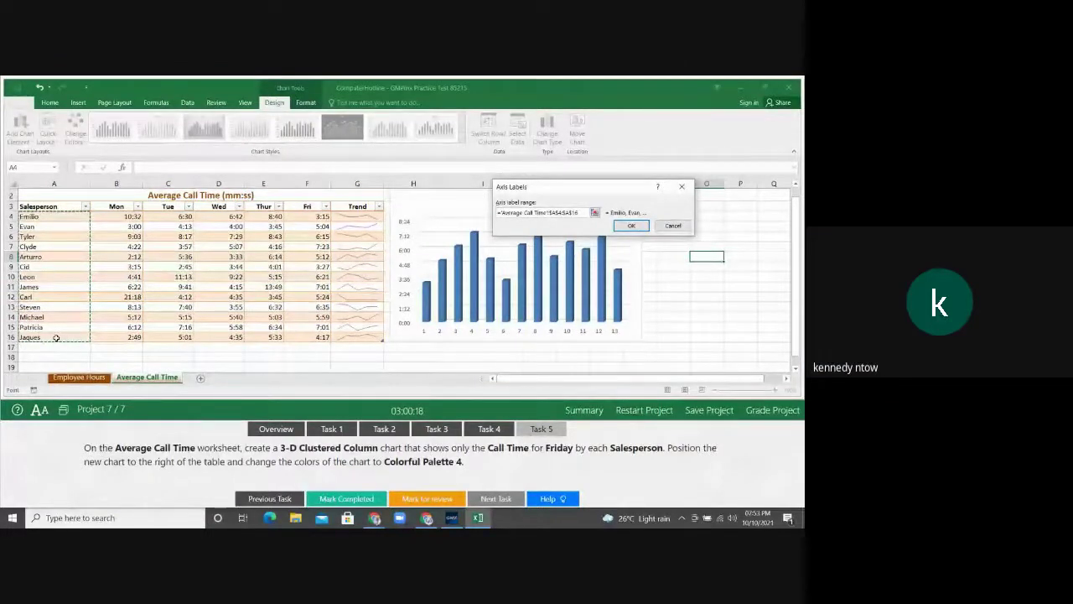
pyautogui.click(632, 226)
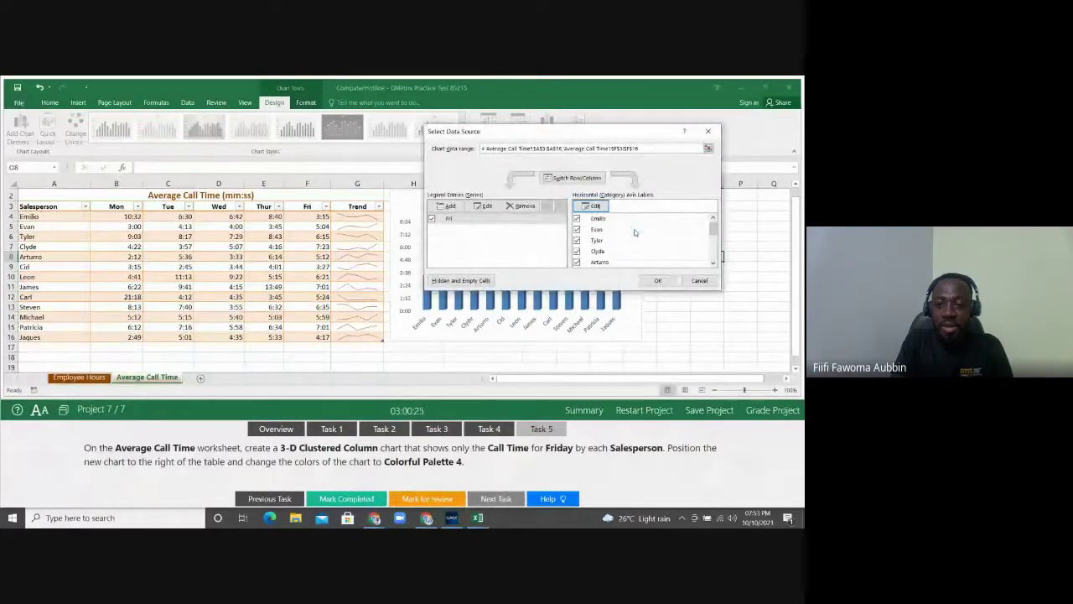
pyautogui.click(658, 281)
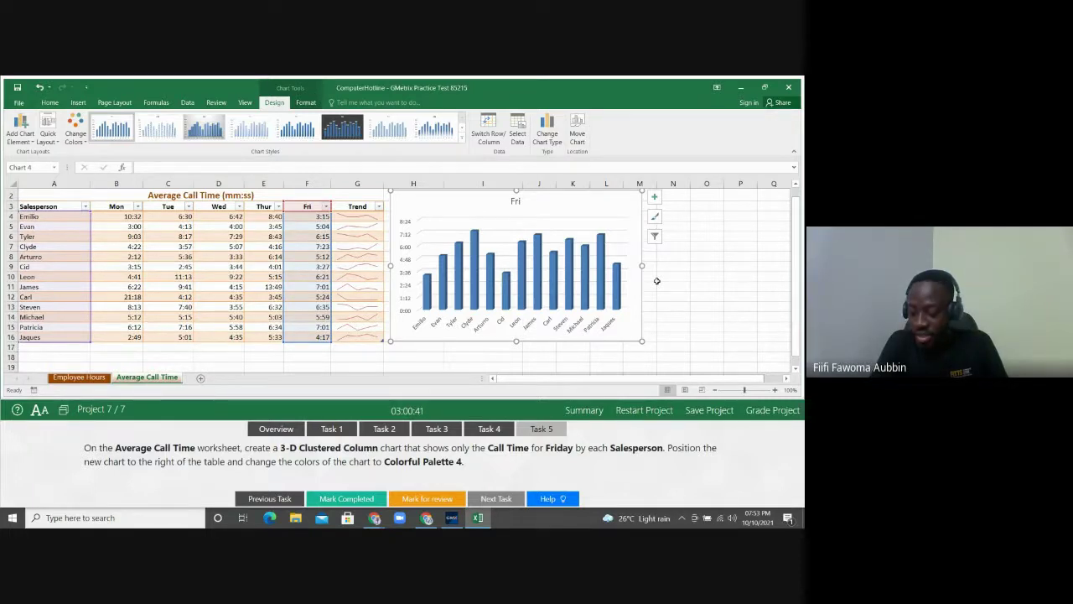
# - Change the Friday chart's colors to Colorful Palette 4
pyautogui.scroll(1, 796, 222)
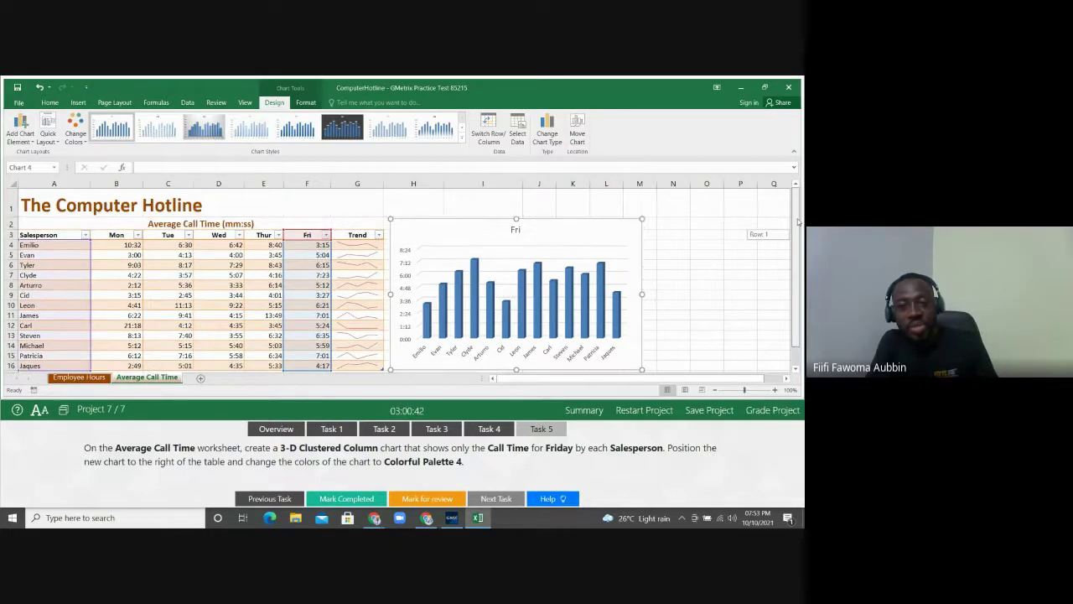
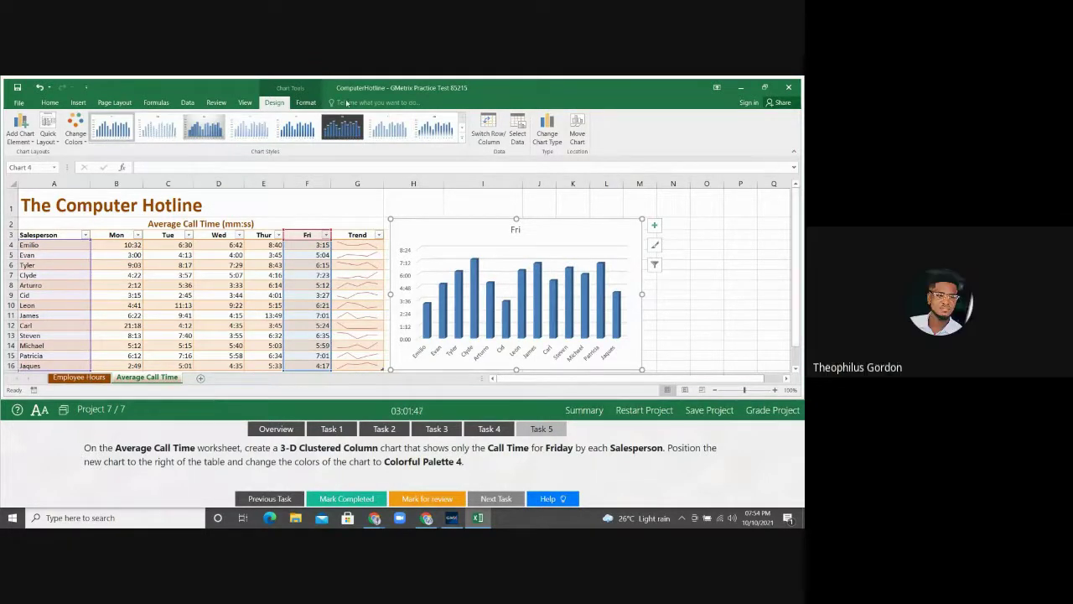
pyautogui.click(302, 106)
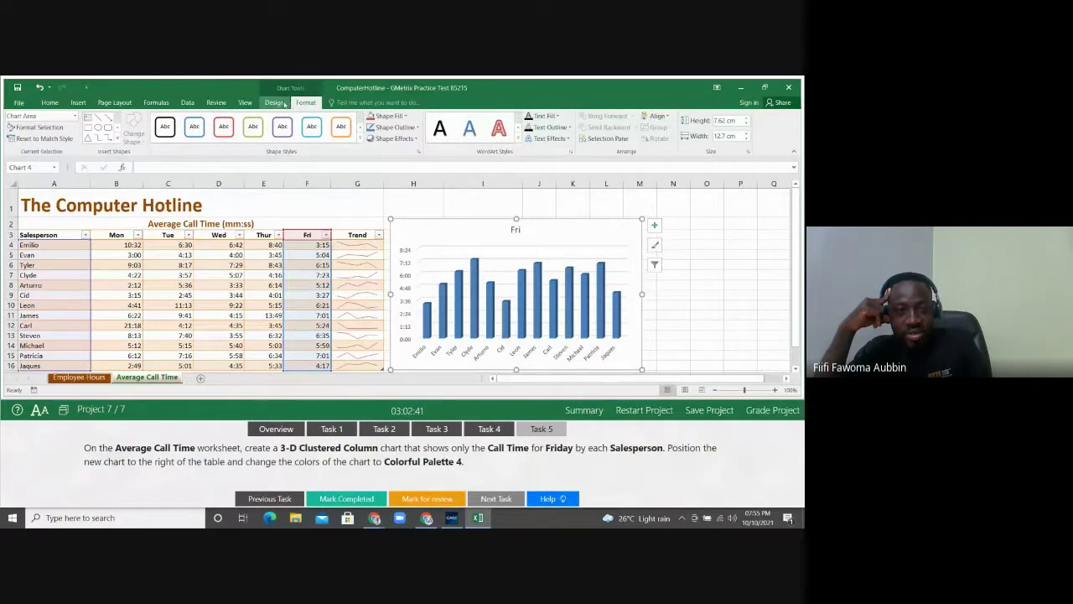
pyautogui.click(276, 102)
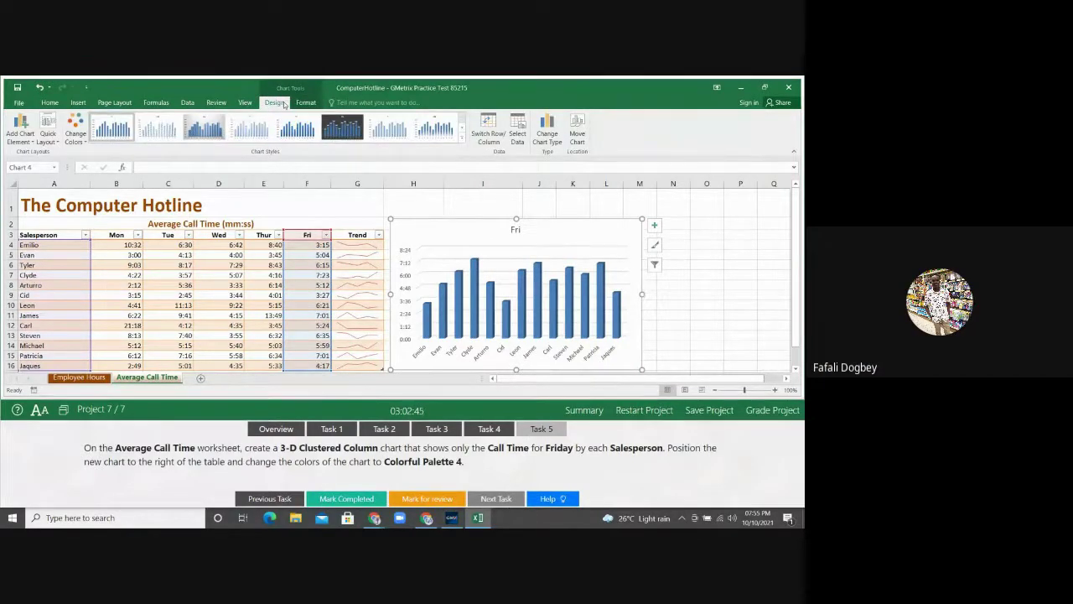
pyautogui.click(74, 134)
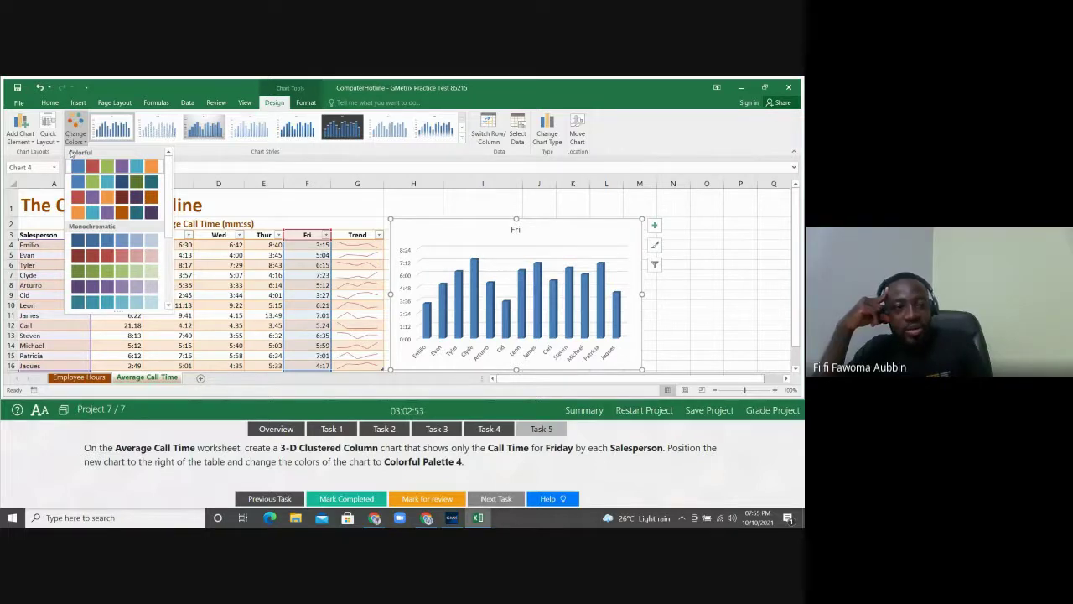
pyautogui.click(113, 217)
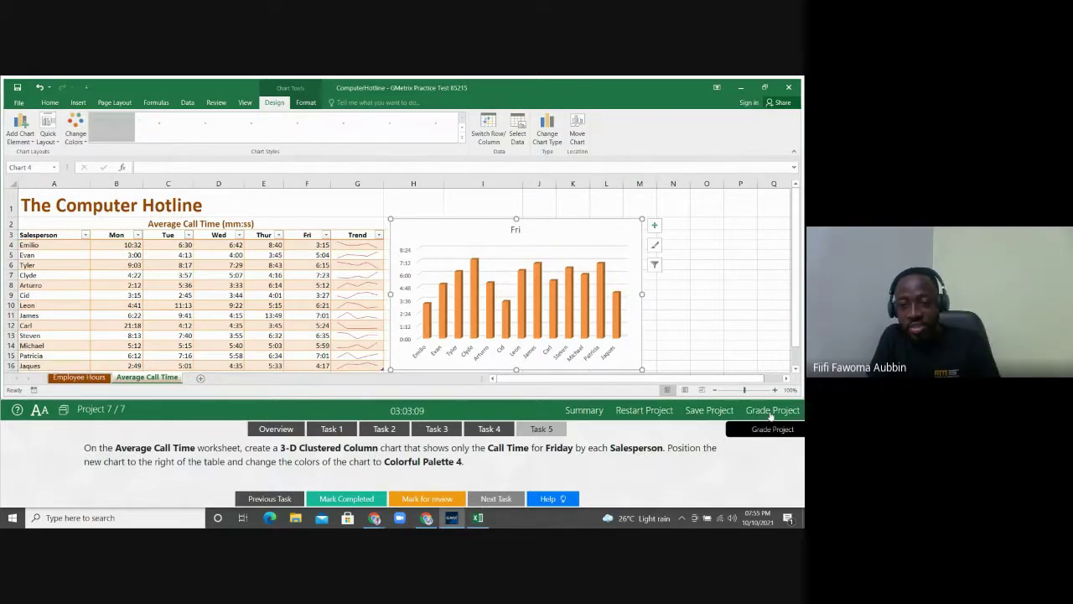
# - Grade the Computer Hotline project and continue from the feedback to the practice exam's summary
pyautogui.click(769, 411)
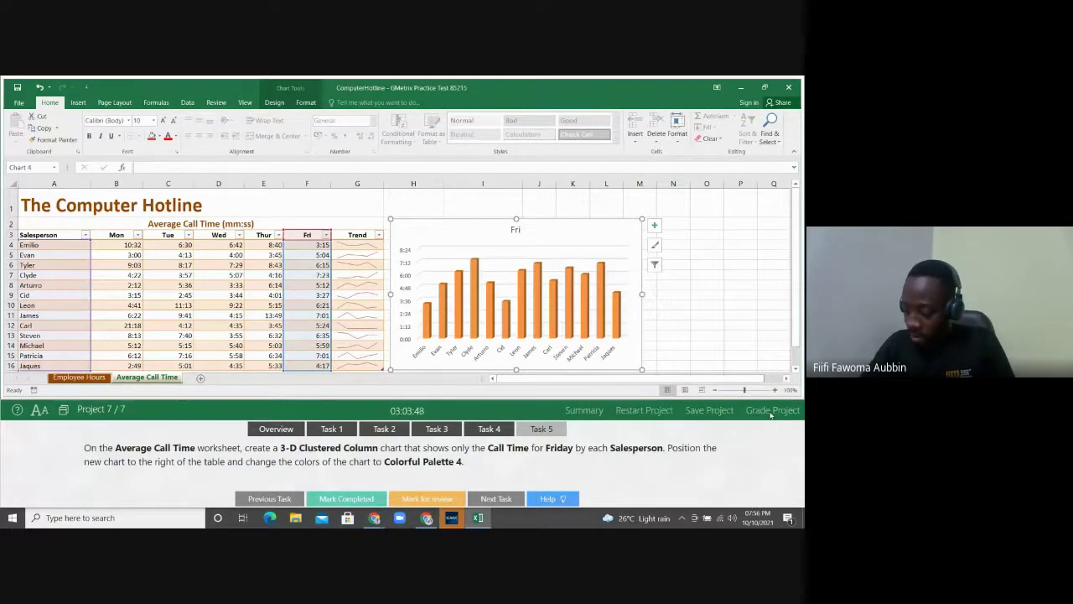
pyautogui.click(771, 412)
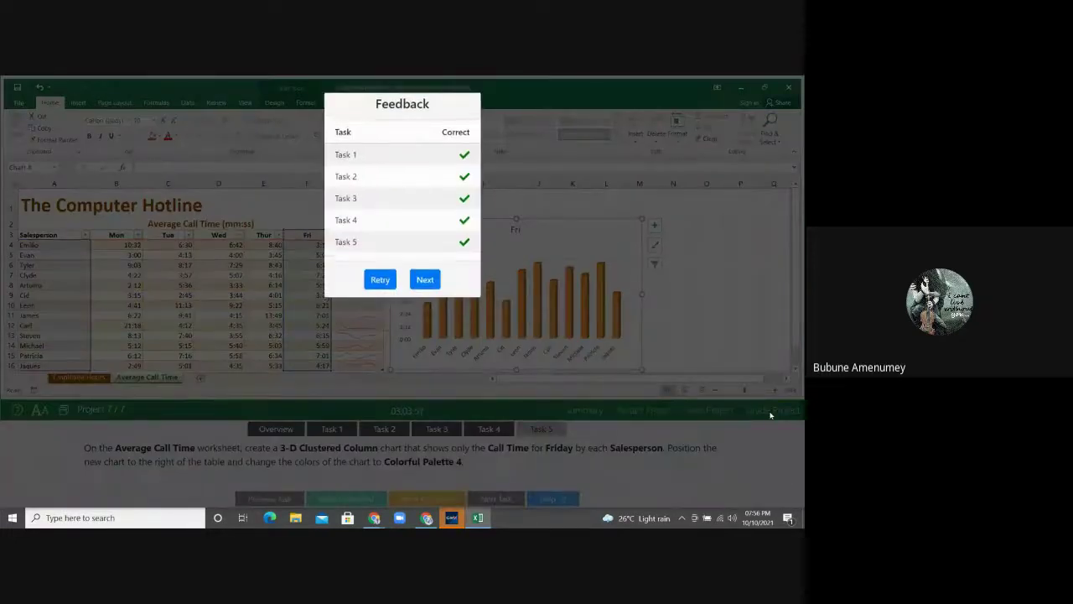
pyautogui.click(428, 281)
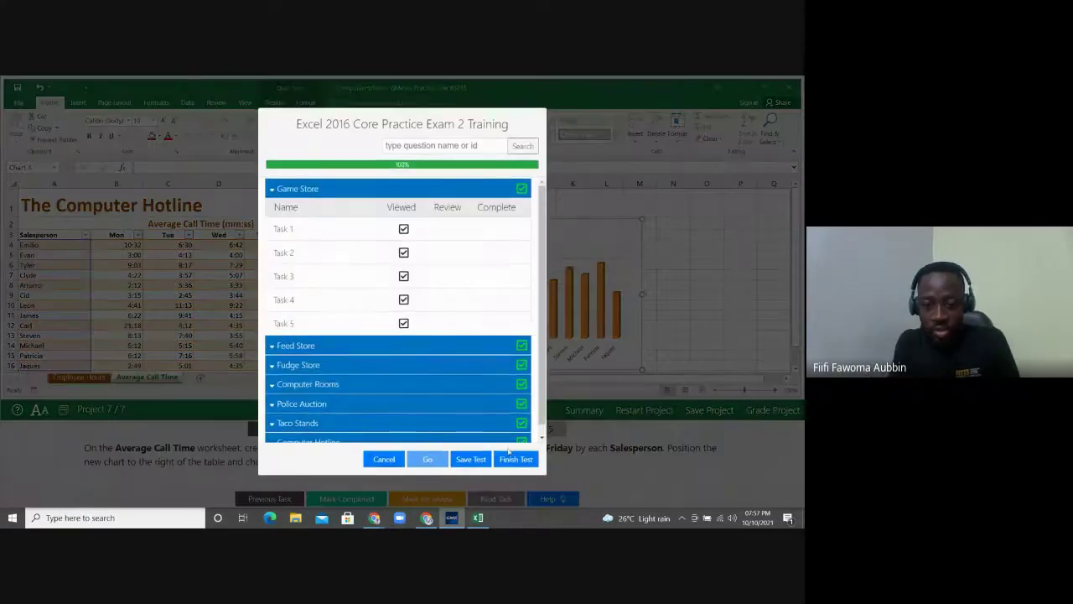
# - Finish the Excel 2016 Core Practice Exam 2 test and confirm submitting it for grading
pyautogui.scroll(-1, 513, 436)
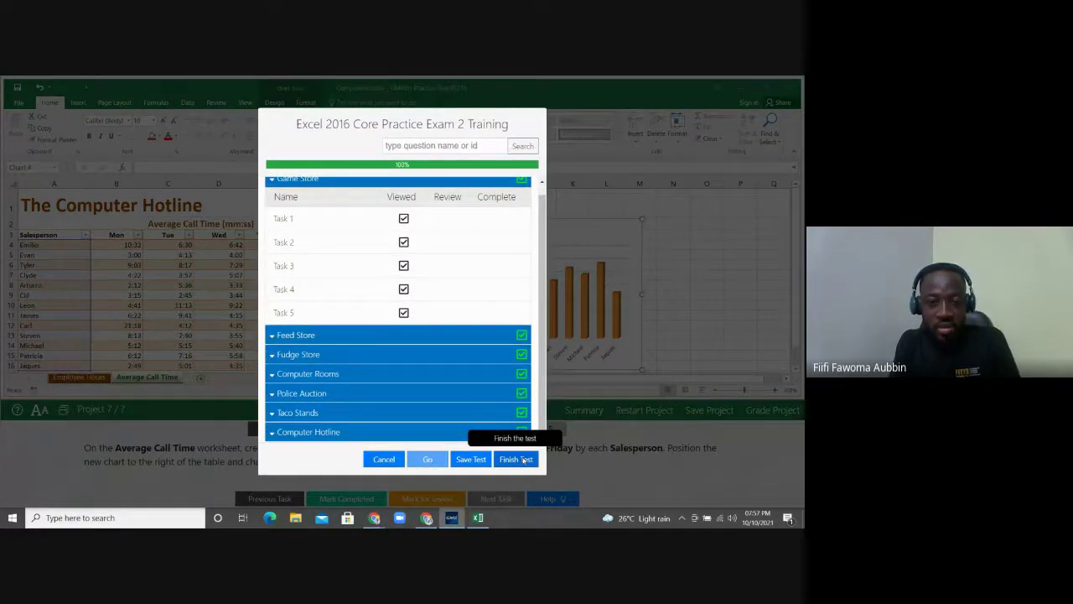
pyautogui.click(524, 462)
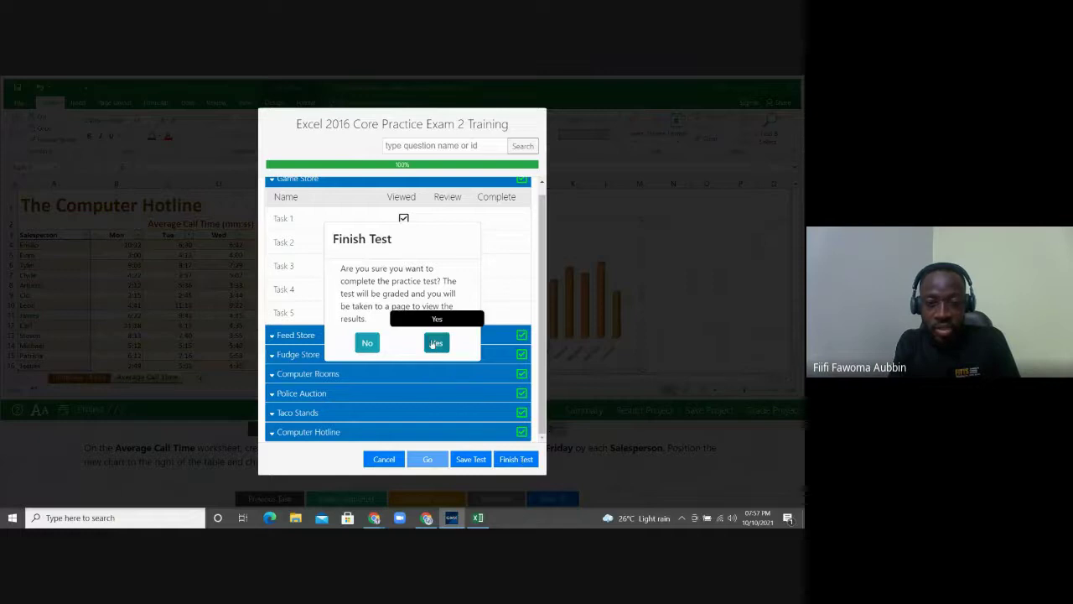
pyautogui.click(435, 343)
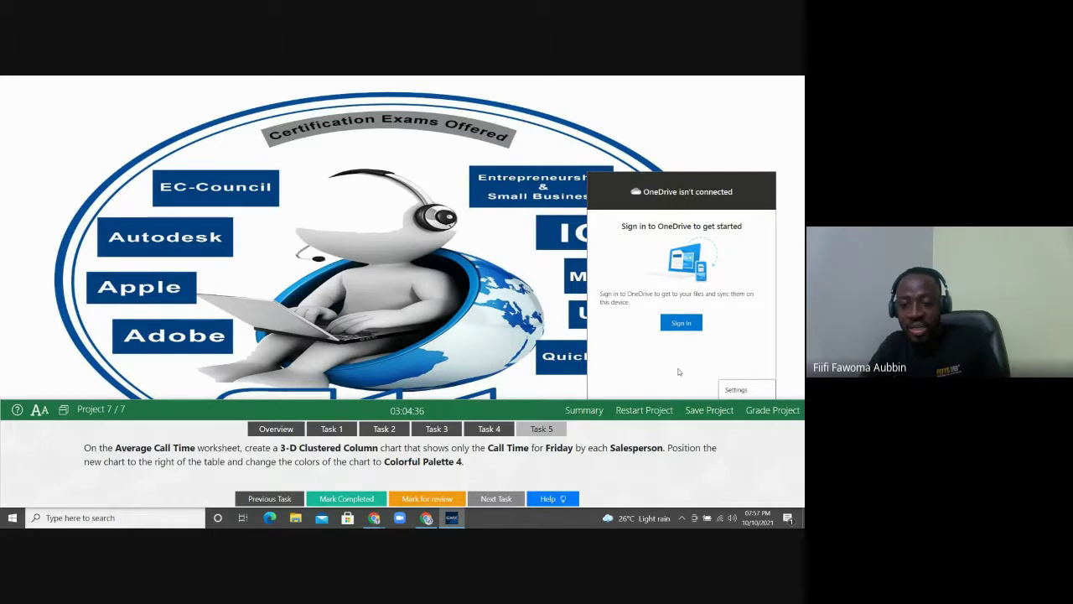
pyautogui.click(776, 408)
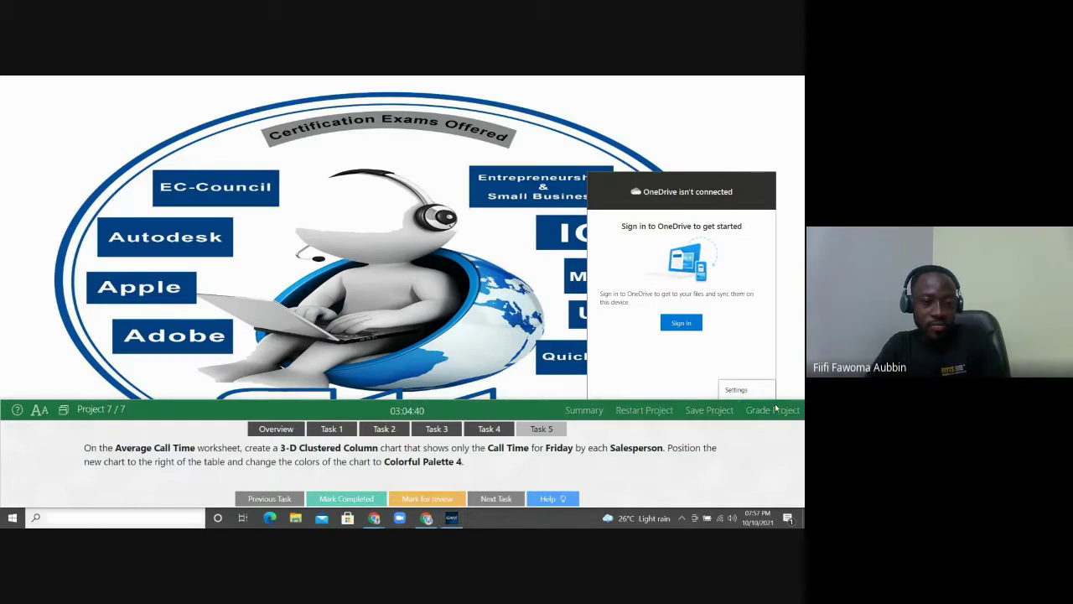
# - Search the computer for excel and launch Excel 2016
pyautogui.press('super')
pyautogui.write('e')
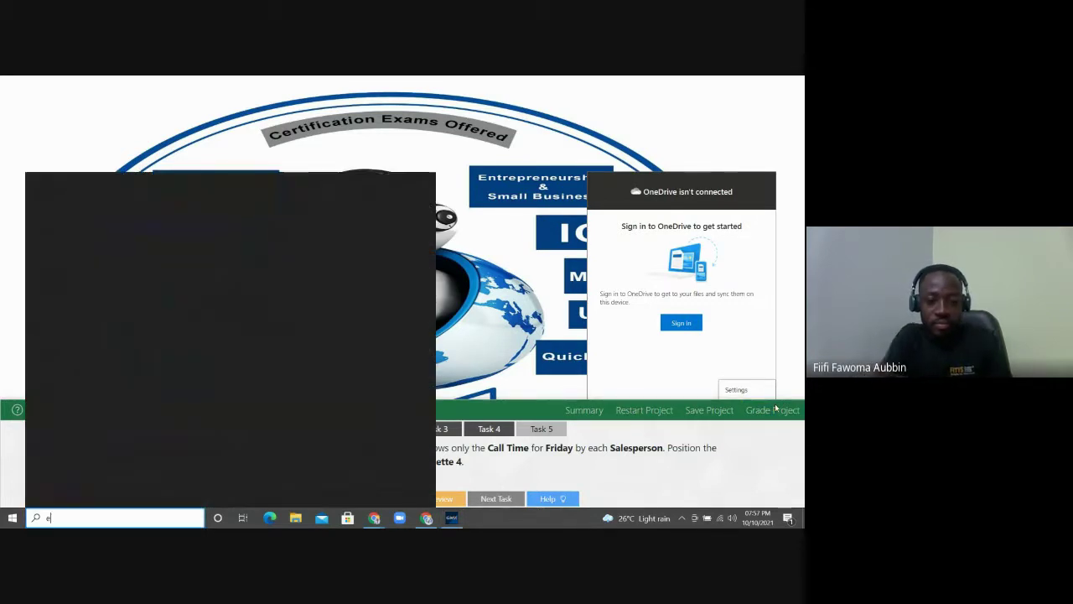
pyautogui.write('xcel')
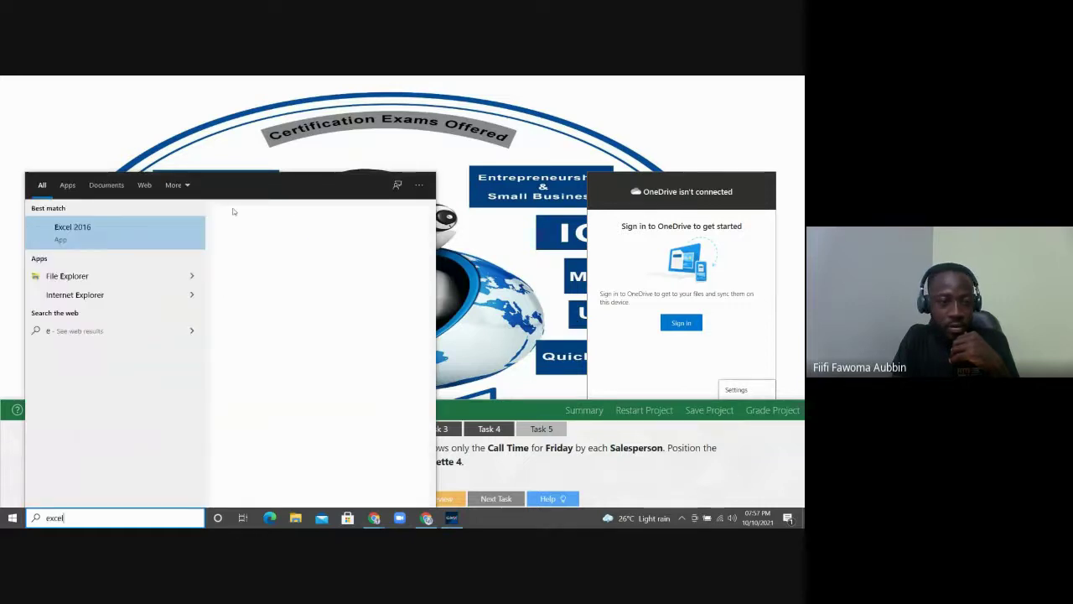
pyautogui.click(102, 234)
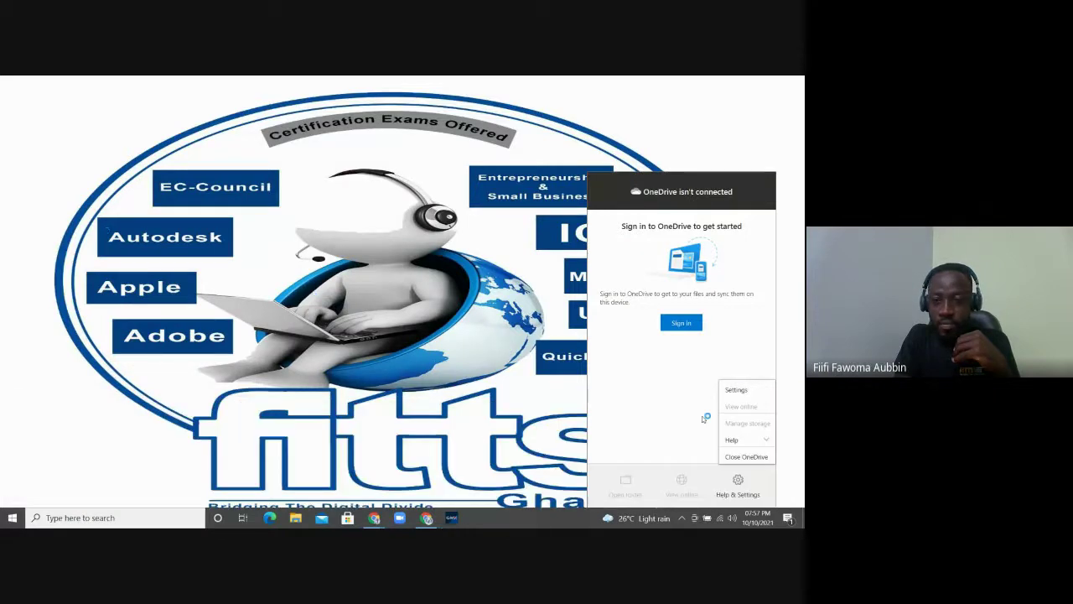
# - Close OneDrive with confirmation and maximize the practice exam's results window to review the score
pyautogui.click(752, 457)
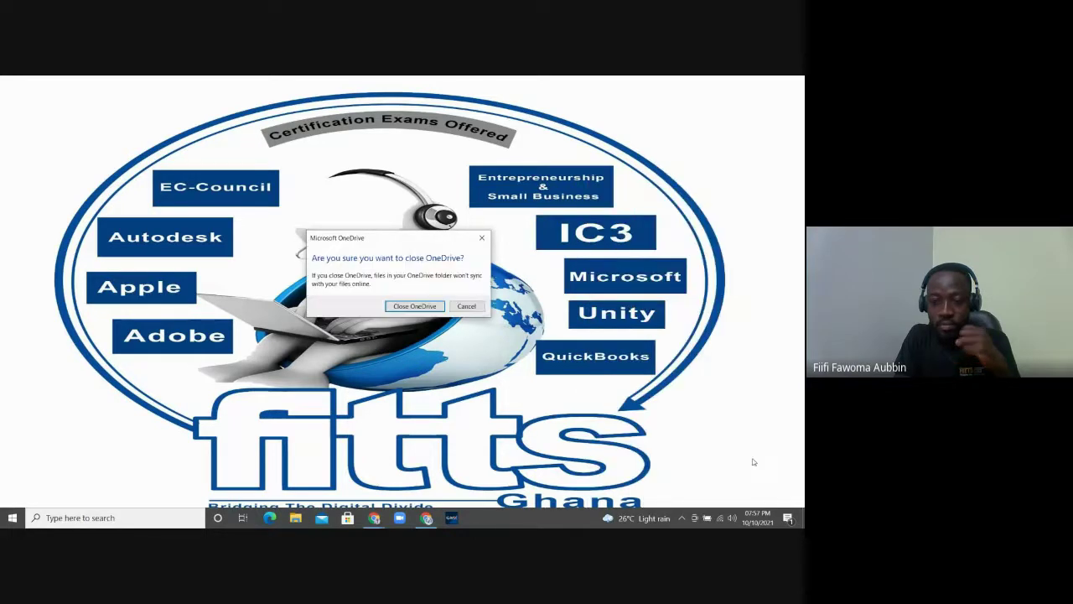
pyautogui.click(431, 307)
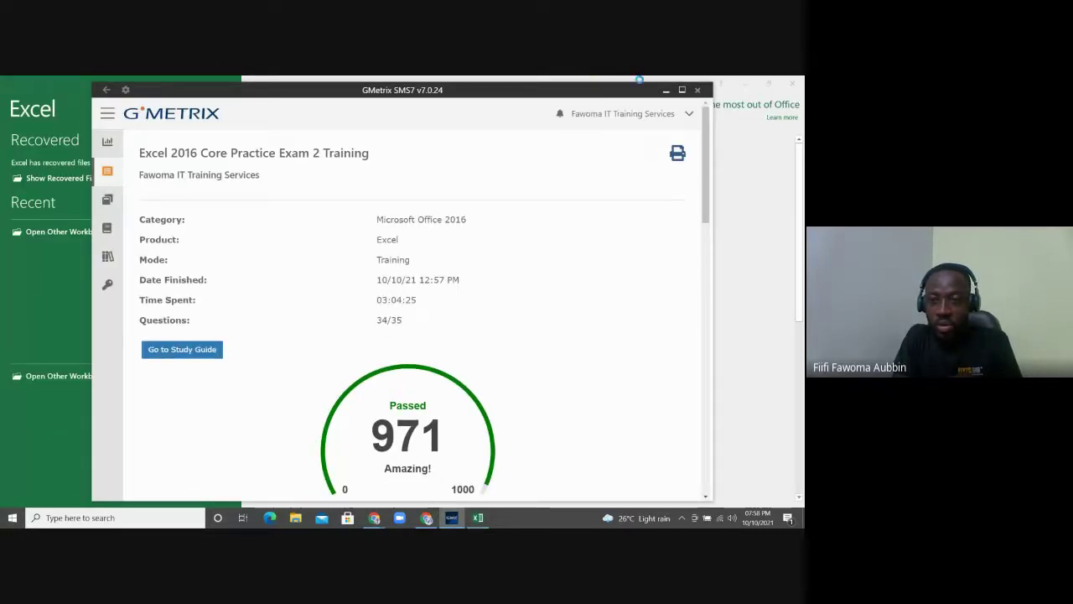
pyautogui.click(682, 90)
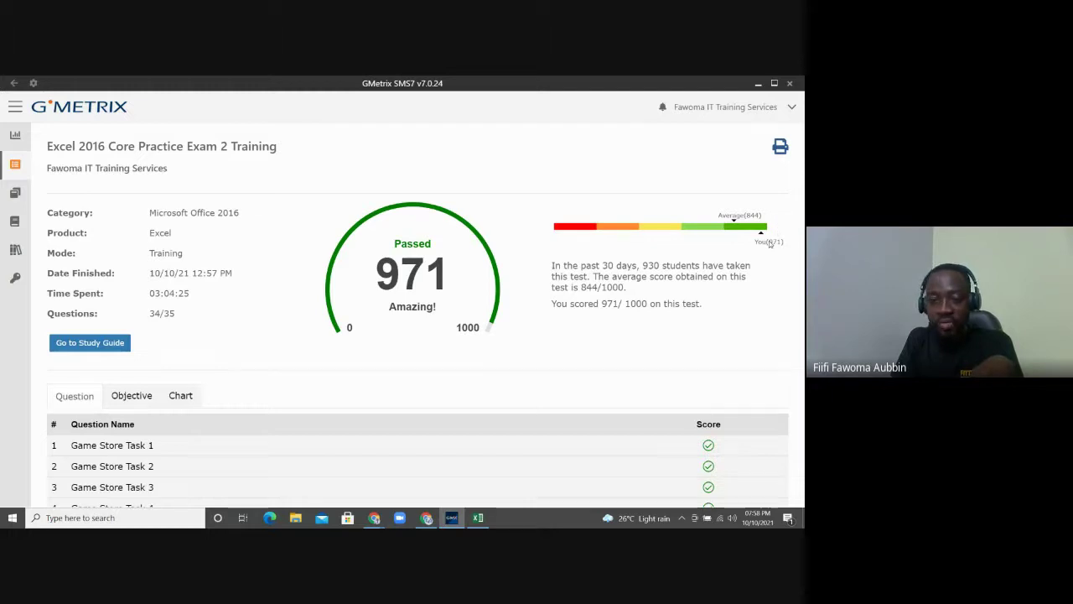
# - Switch from the exam results to Excel, create a blank workbook and zoom in to the selected cell A1
pyautogui.click(761, 83)
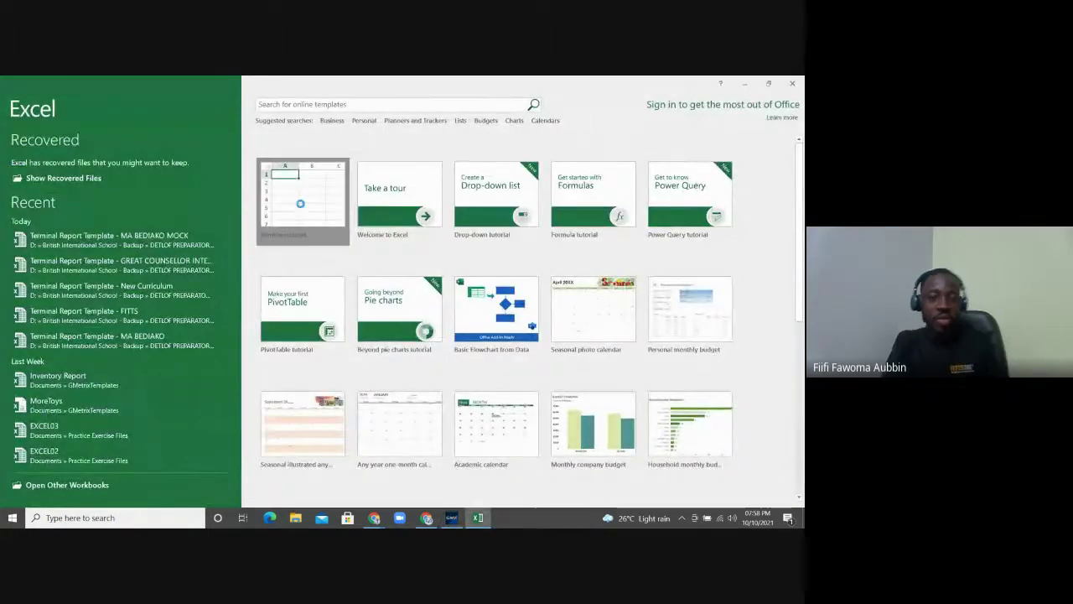
pyautogui.click(301, 206)
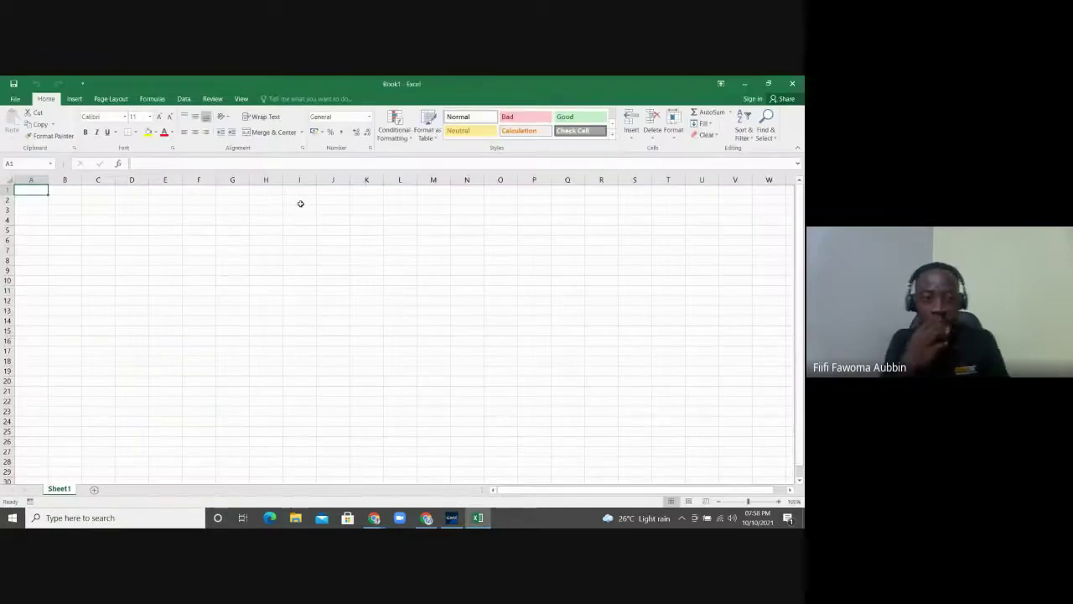
pyautogui.click(239, 100)
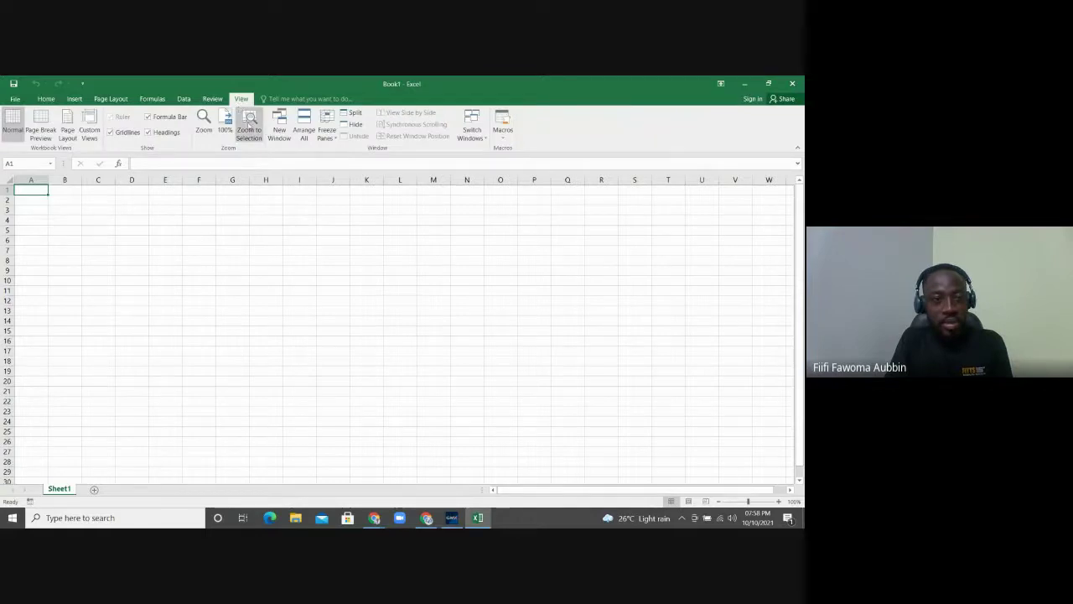
pyautogui.click(249, 126)
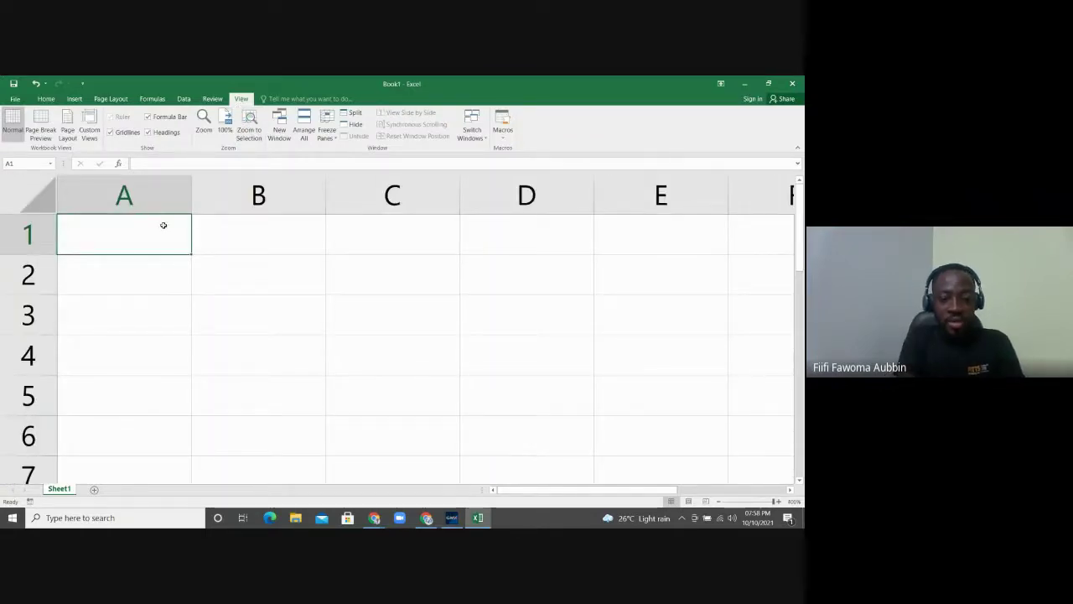
# - Enter the sample values 20, 30 and 5 in cells A1 to C1
pyautogui.write('20')
pyautogui.press('Tab')
pyautogui.write('30')
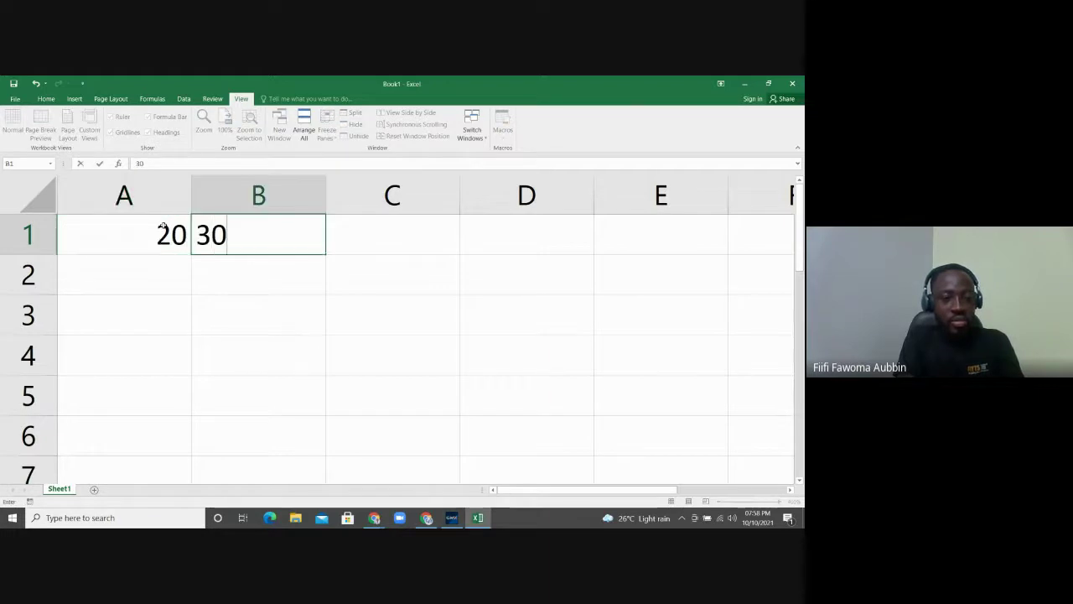
pyautogui.press('Tab')
pyautogui.write('5')
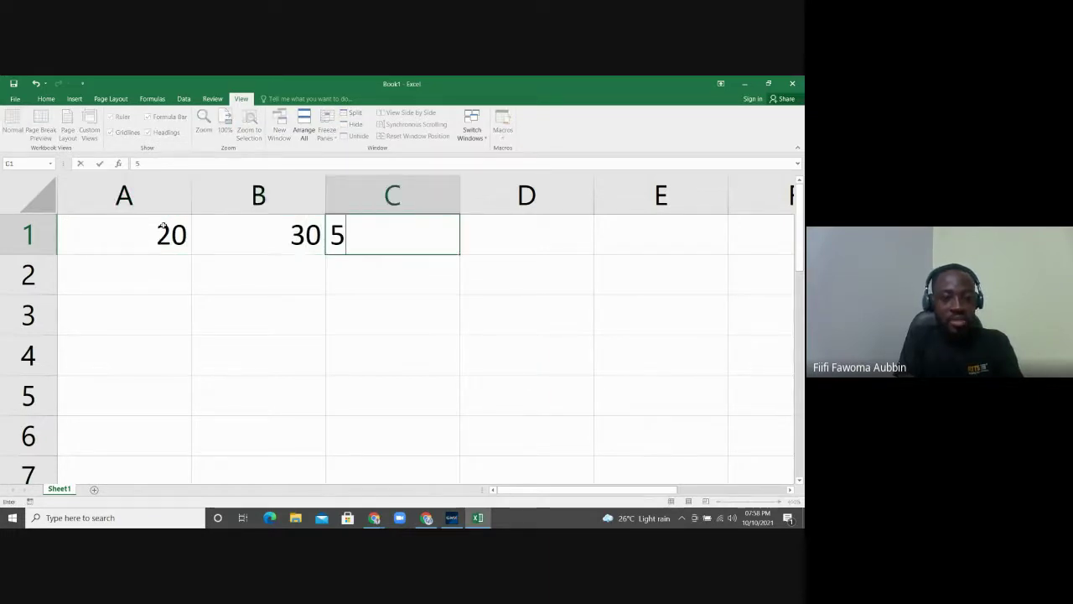
pyautogui.press('Return')
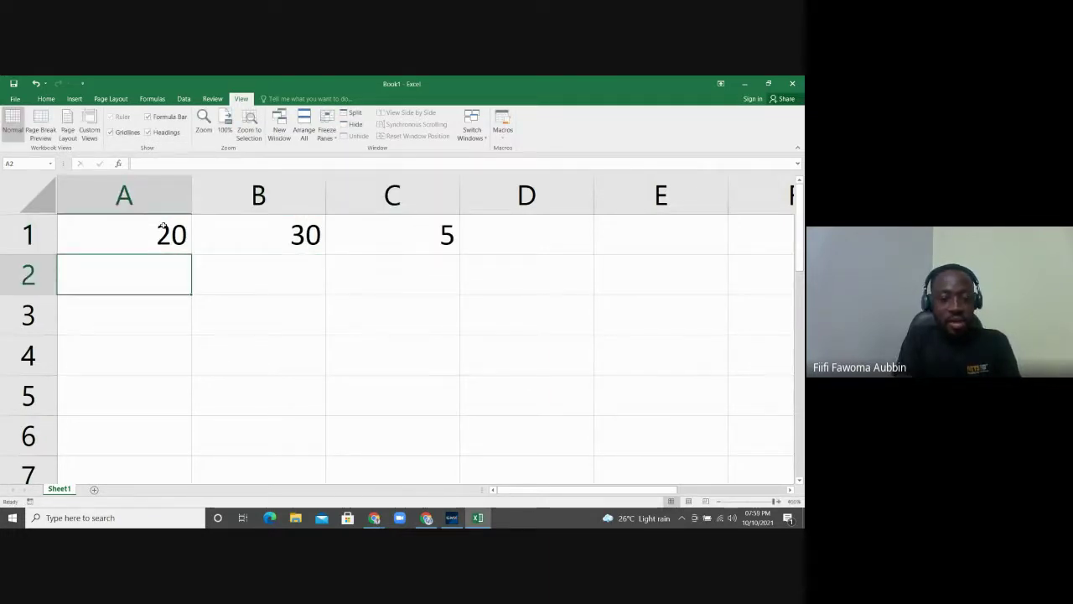
# - Enter the values 65, 78 and 23 in cells A2 to C2
pyautogui.write('65')
pyautogui.press('Tab')
pyautogui.write('78')
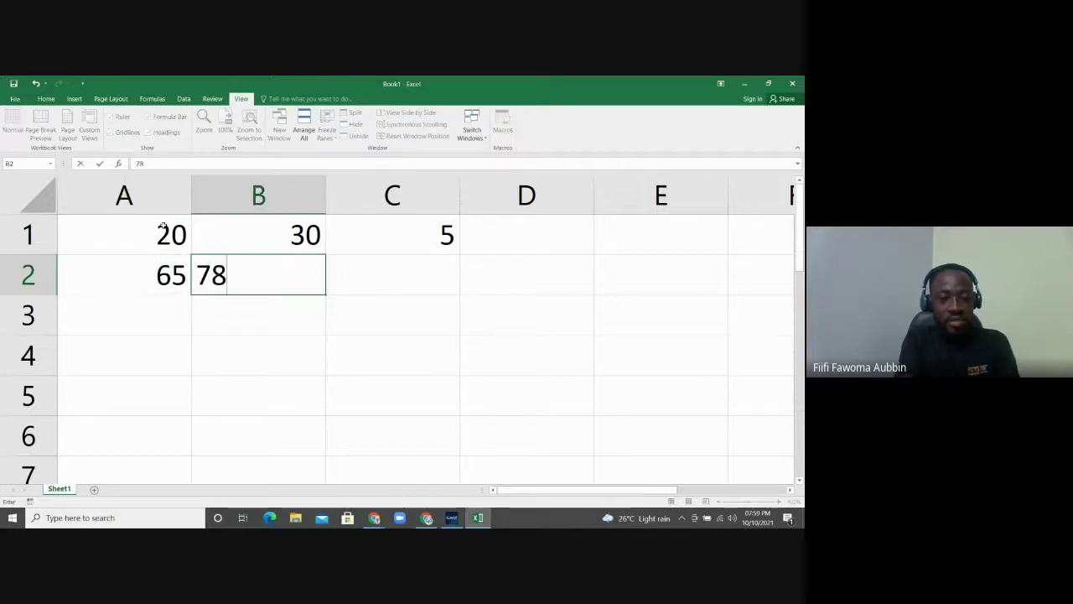
pyautogui.press('Tab')
pyautogui.write('23')
pyautogui.press('Return')
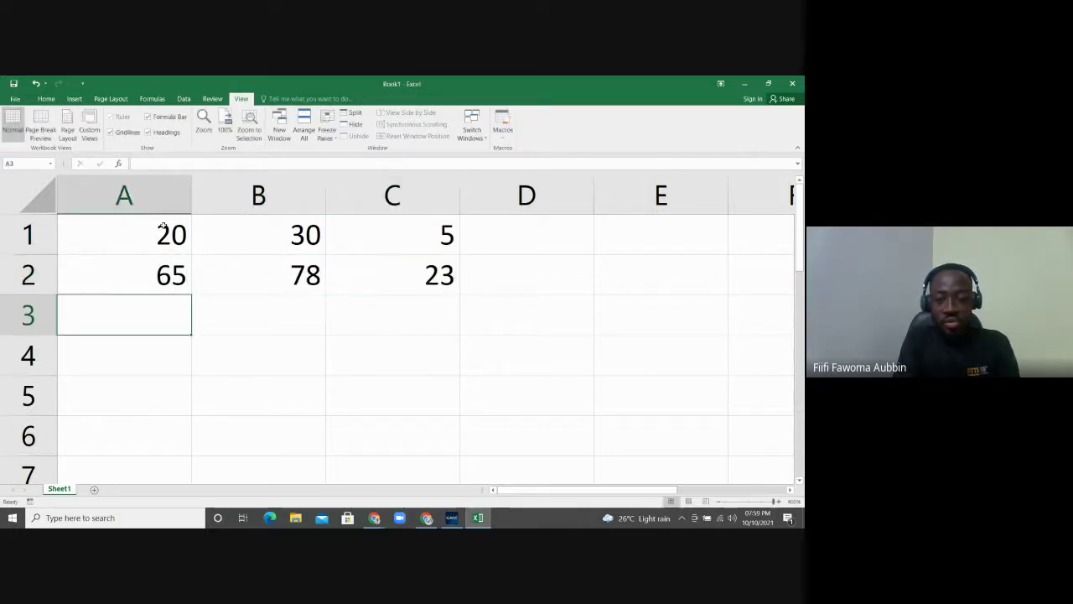
# - Enter the values 67, 87 and 91 in cells A3 to C3
pyautogui.write('67')
pyautogui.press('Tab')
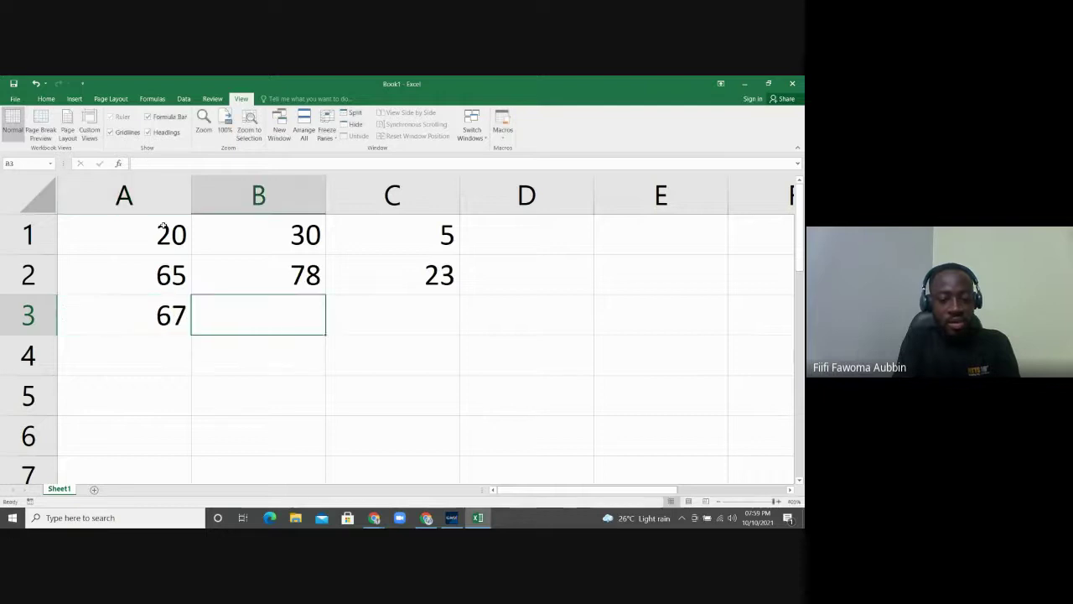
pyautogui.write('87')
pyautogui.press('Tab')
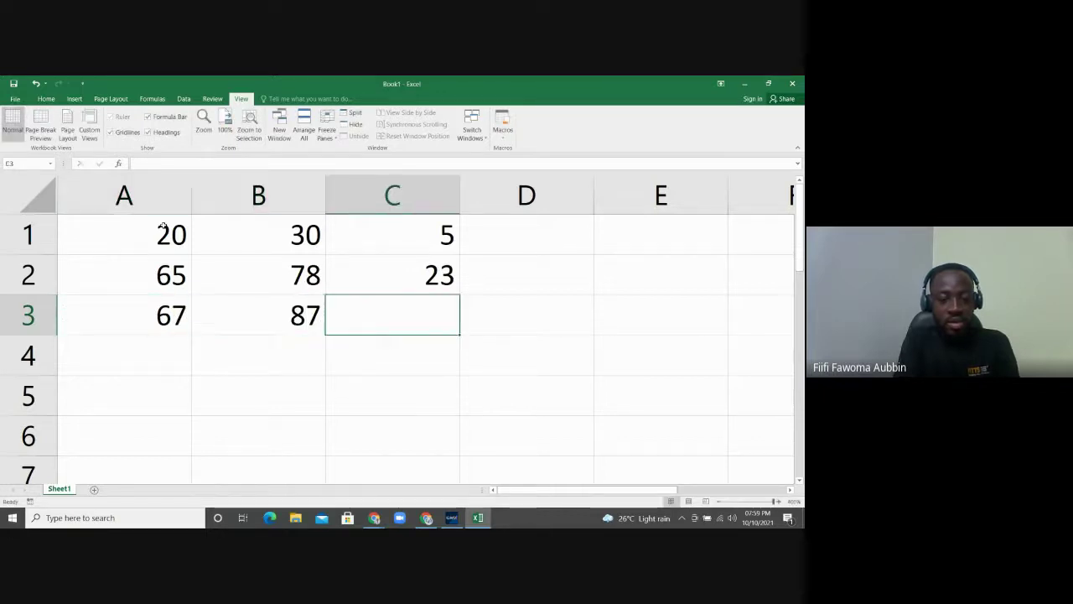
pyautogui.write('91')
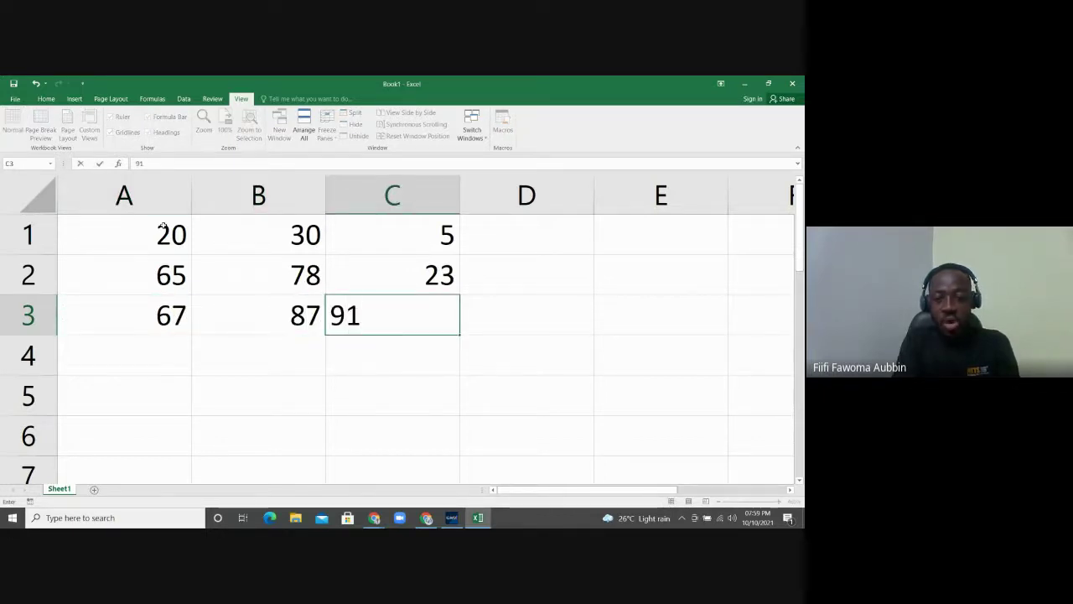
pyautogui.press('Return')
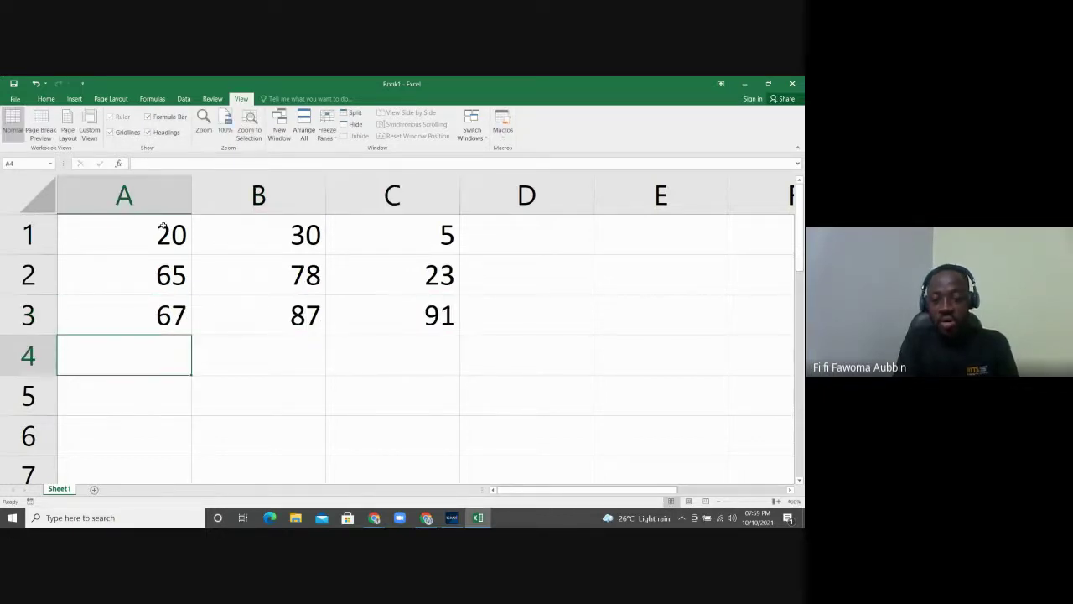
# - Insert a Line sparkline in D1 from the data range A1:C1 and fill it down to D3
pyautogui.click(508, 241)
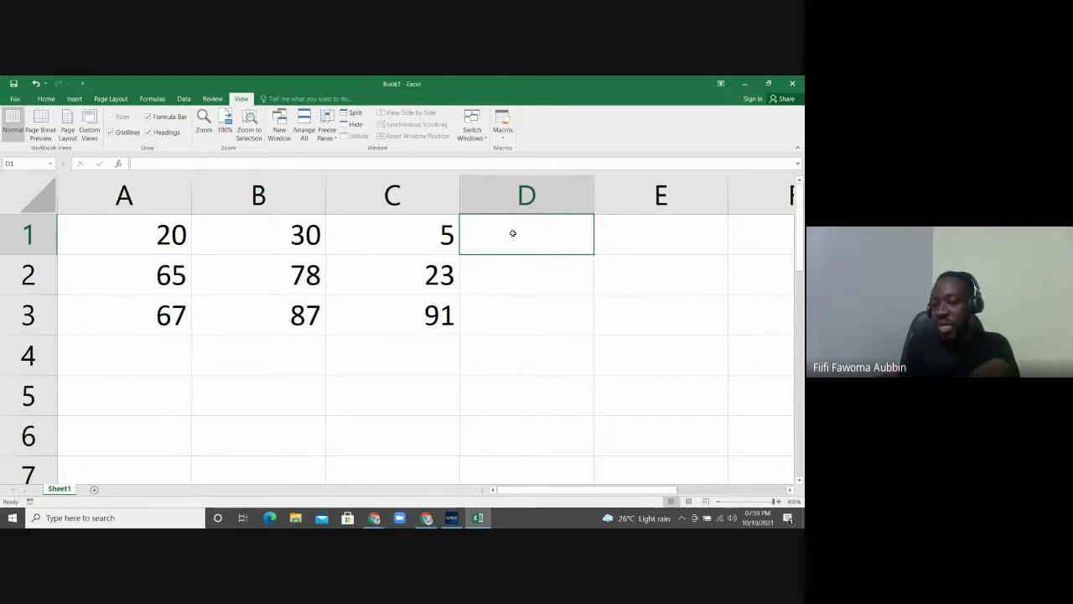
pyautogui.click(75, 99)
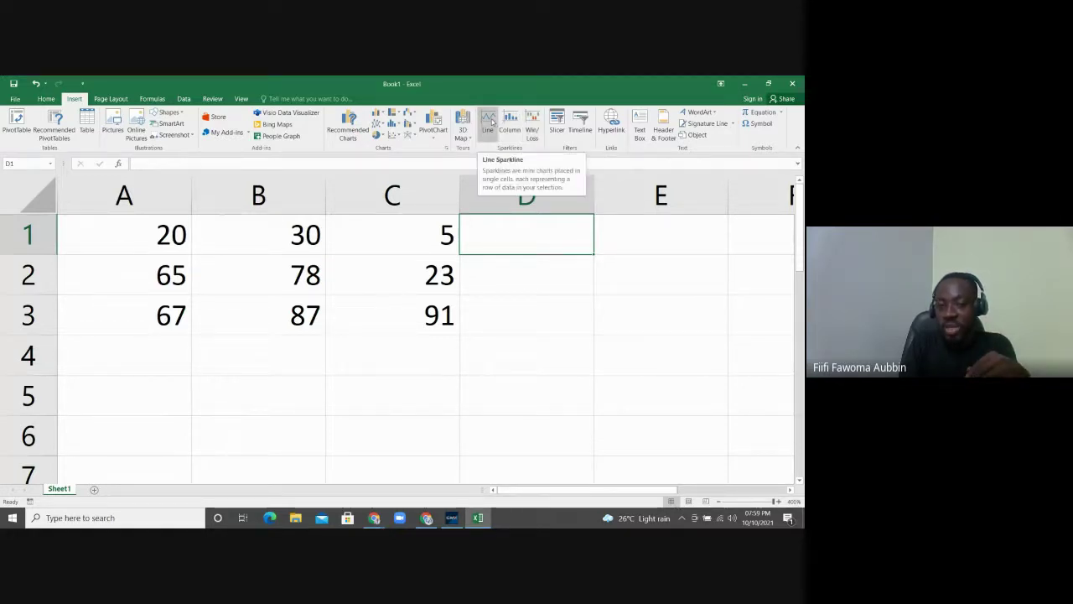
pyautogui.click(490, 122)
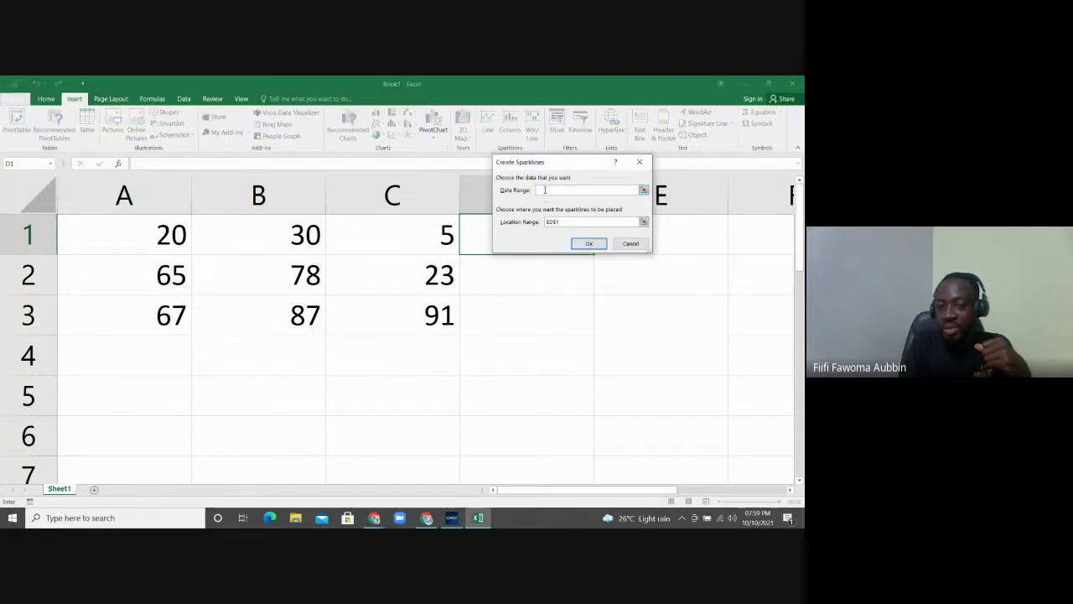
pyautogui.click(159, 235)
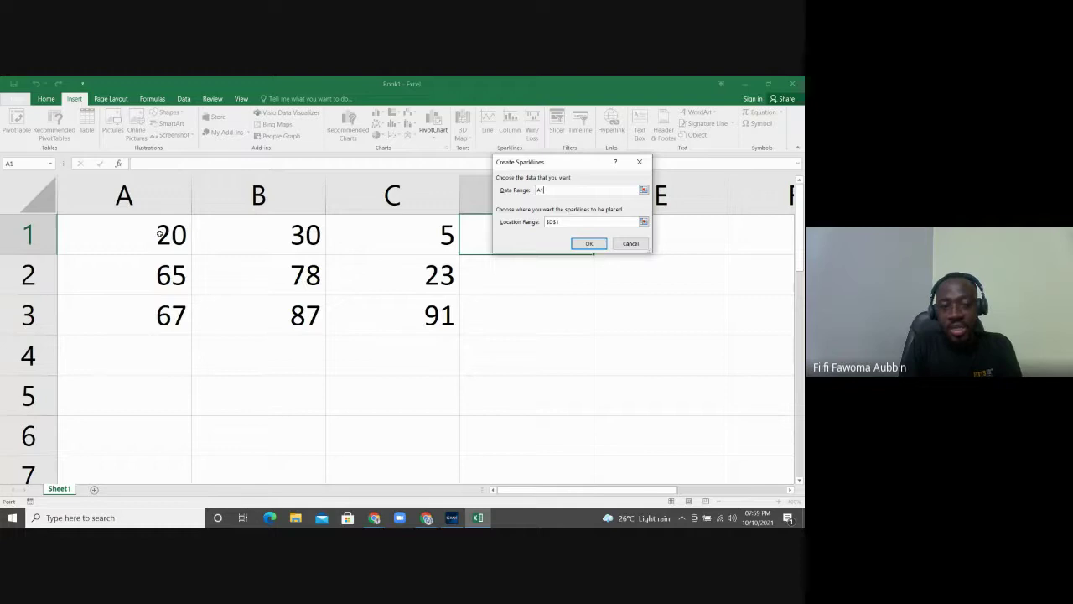
pyautogui.moveTo(160, 235); pyautogui.dragTo(409, 233)
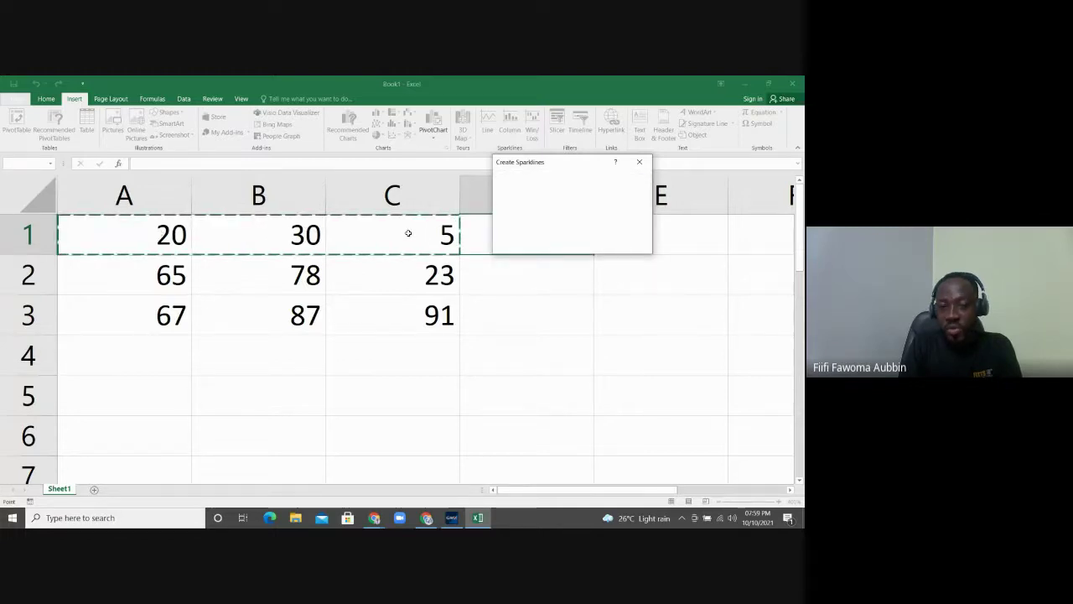
pyautogui.click(590, 243)
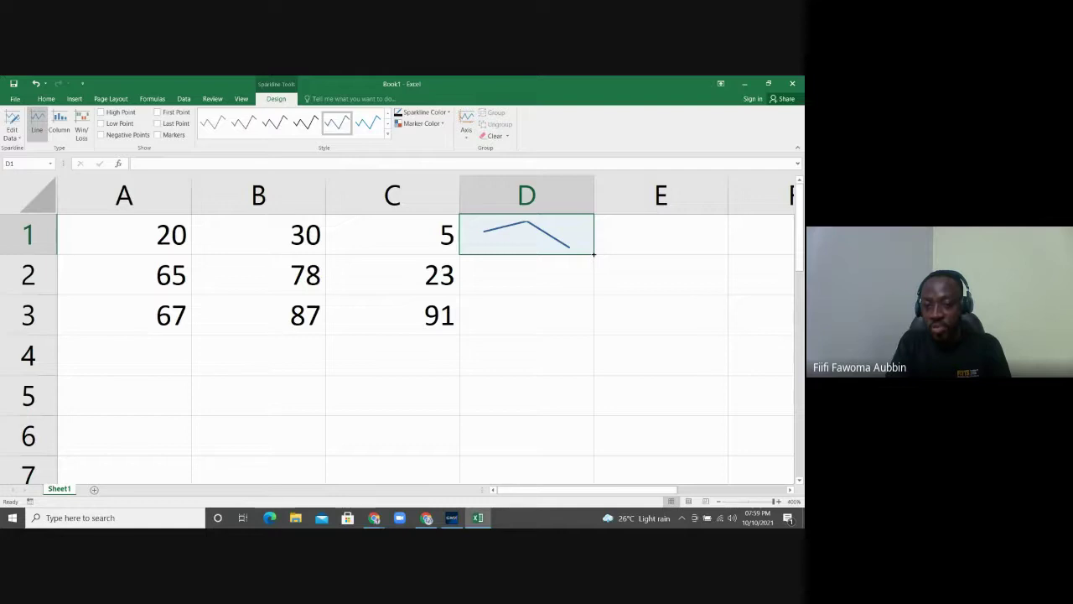
pyautogui.moveTo(593, 253); pyautogui.dragTo(591, 322)
pyautogui.click(530, 374)
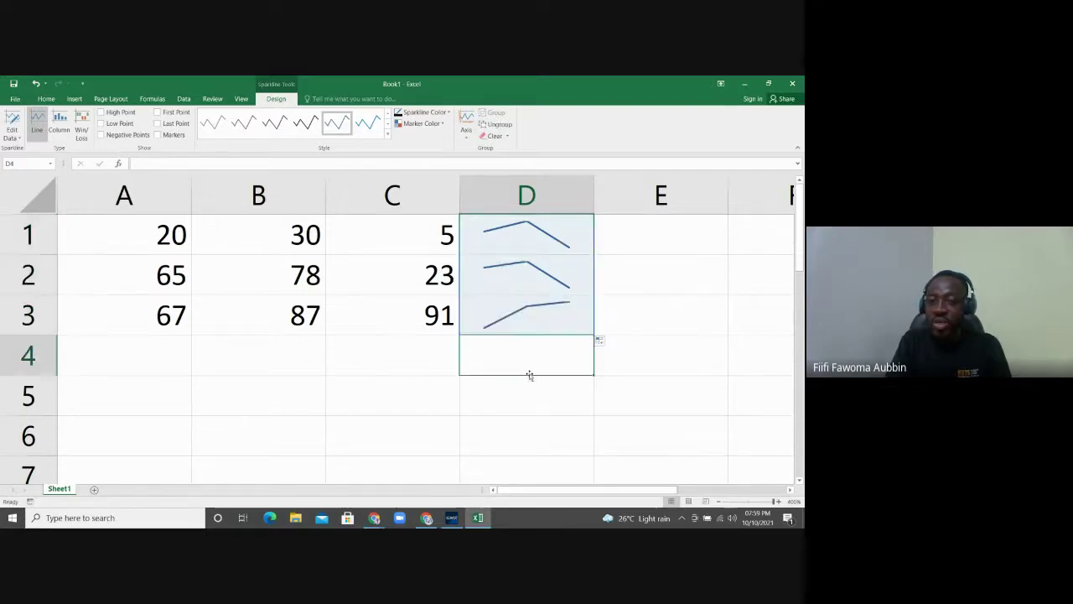
# - Try the Win/Loss type on the sparklines in D1:D3 and set them to the Column type
pyautogui.click(531, 240)
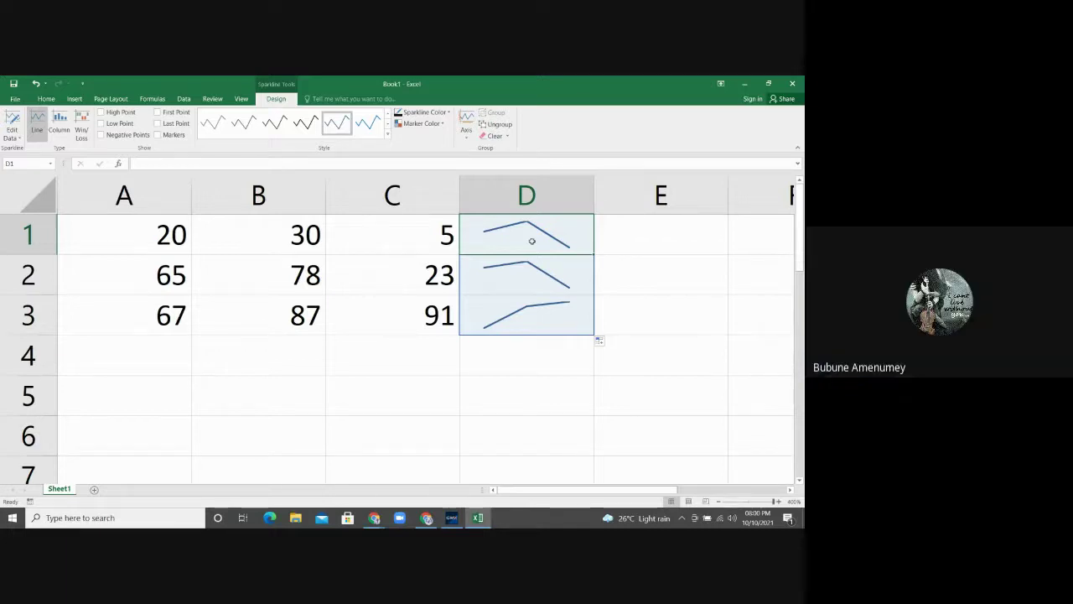
pyautogui.click(63, 130)
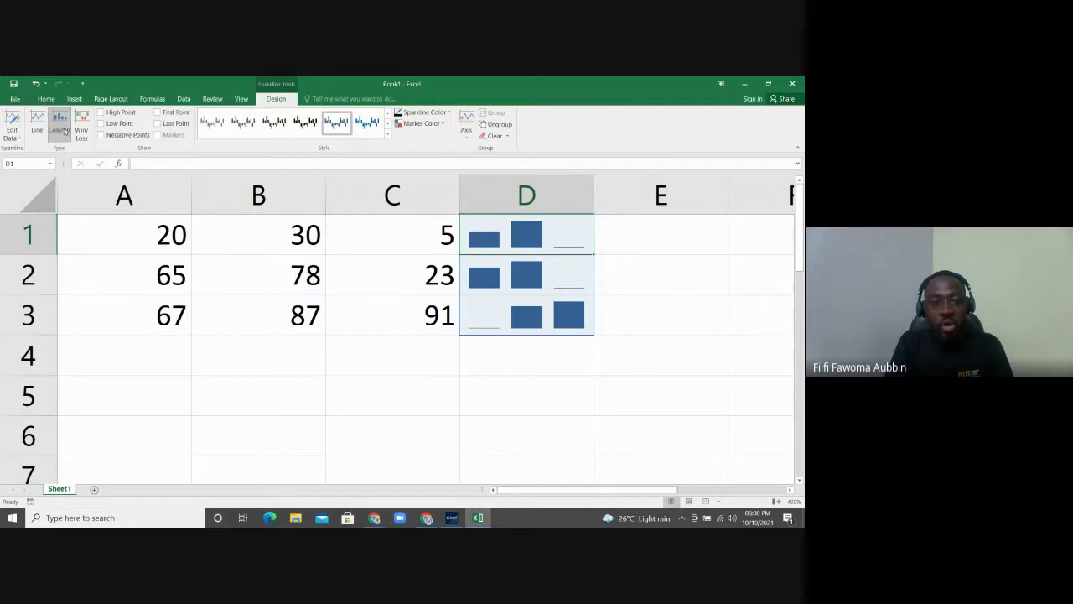
pyautogui.click(82, 130)
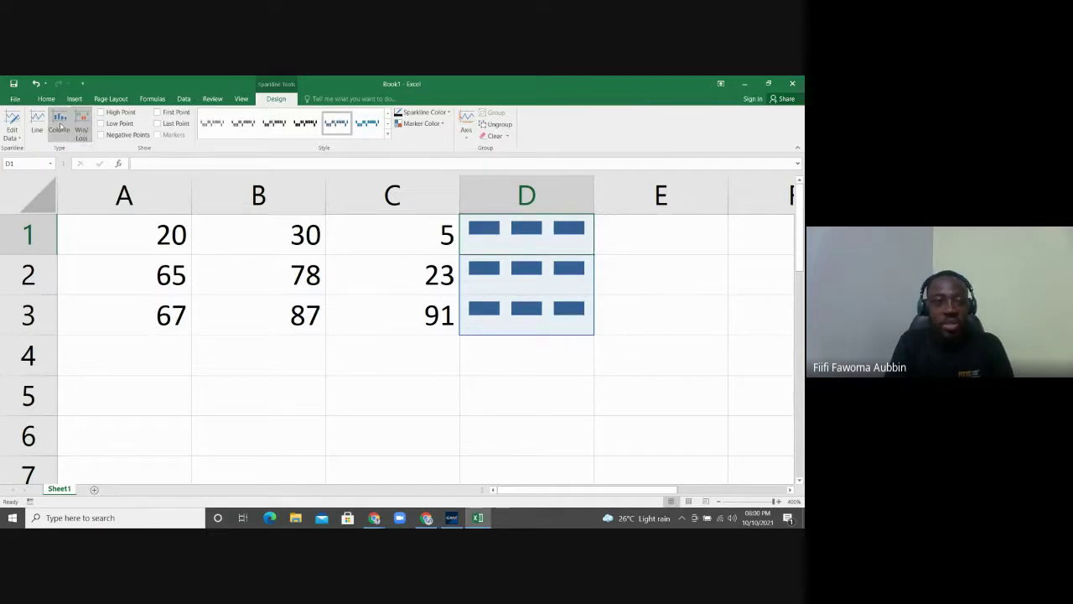
pyautogui.click(59, 126)
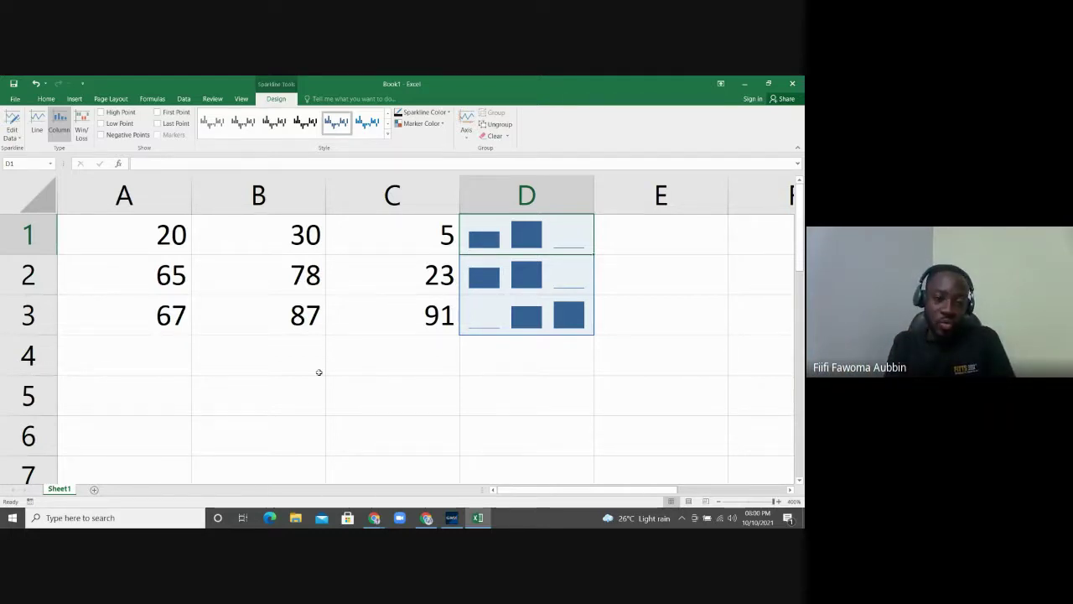
pyautogui.click(281, 388)
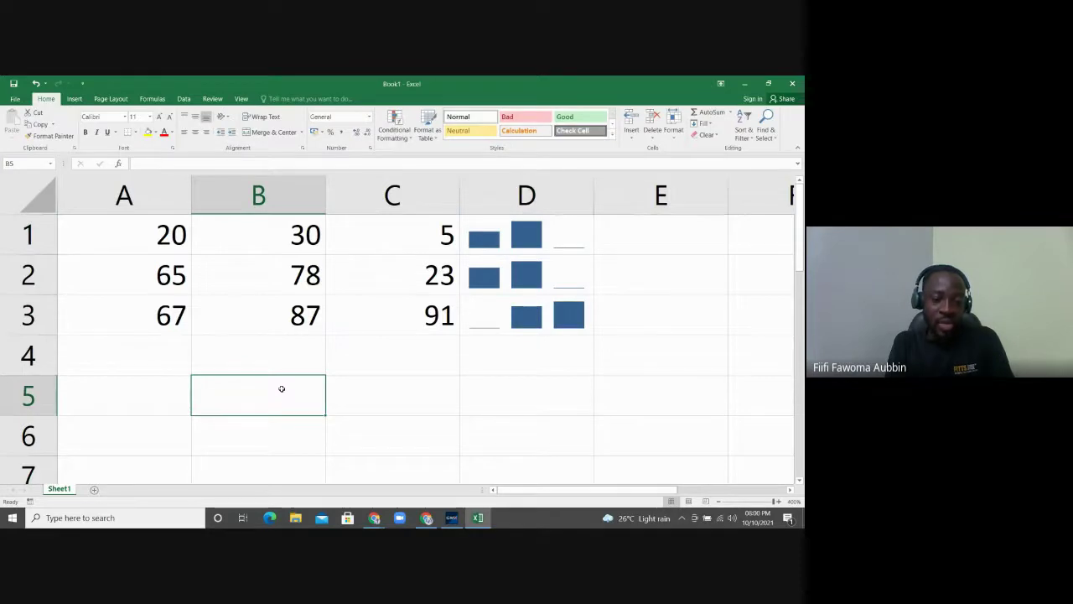
# - Enter the short link bit.ly/FITTSGH in cell B5
pyautogui.write('bit')
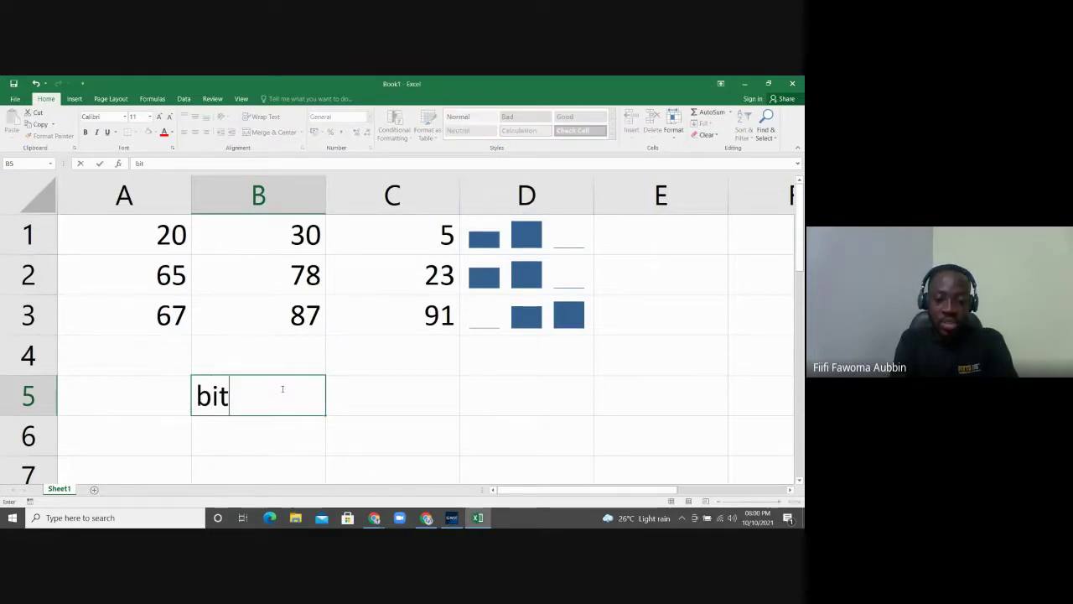
pyautogui.write('.ly')
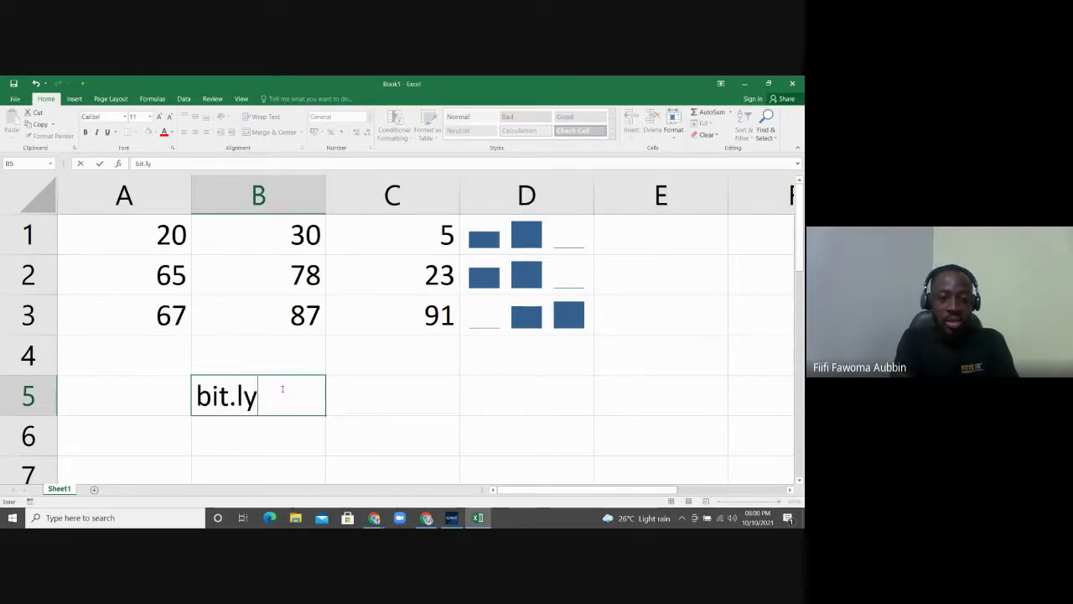
pyautogui.write('/FITTS')
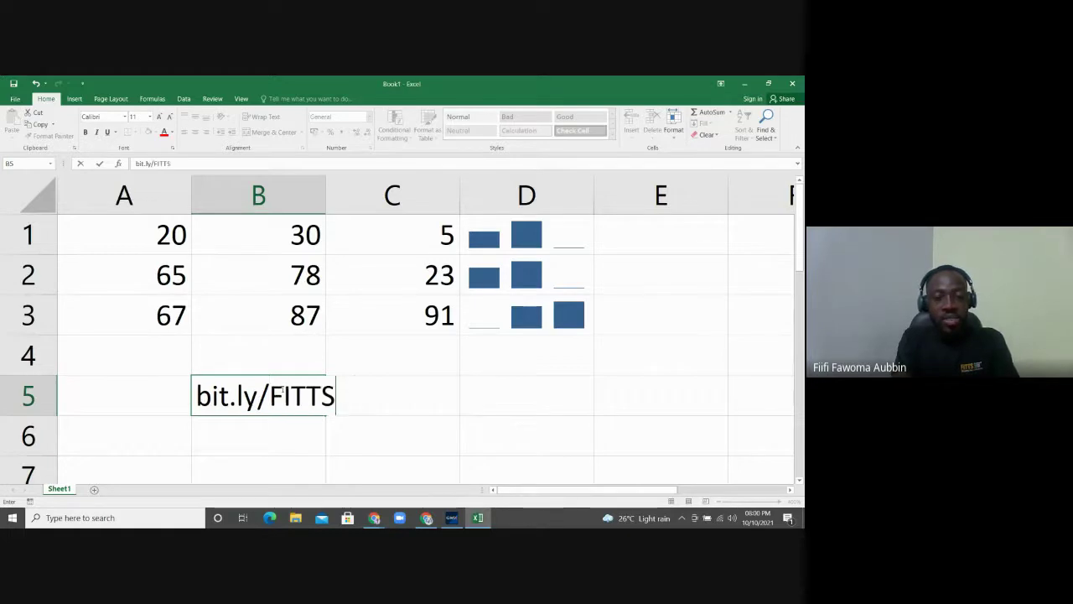
pyautogui.write('GH')
pyautogui.press('Return')
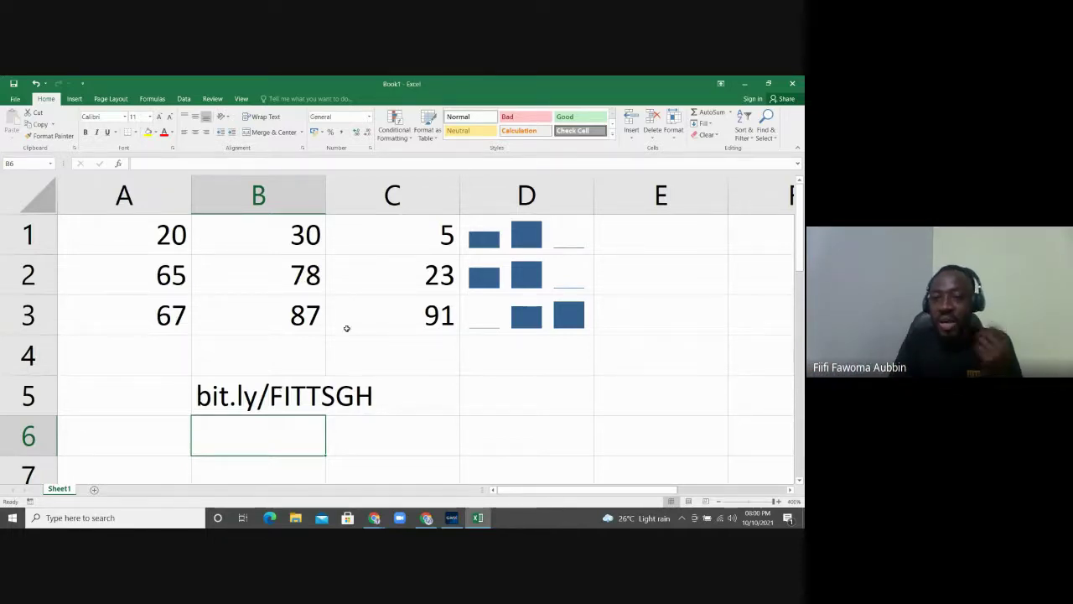
# - AutoFit the width of column B and close the workbook without saving the changes
pyautogui.doubleClick(323, 194)
pyautogui.click(793, 83)
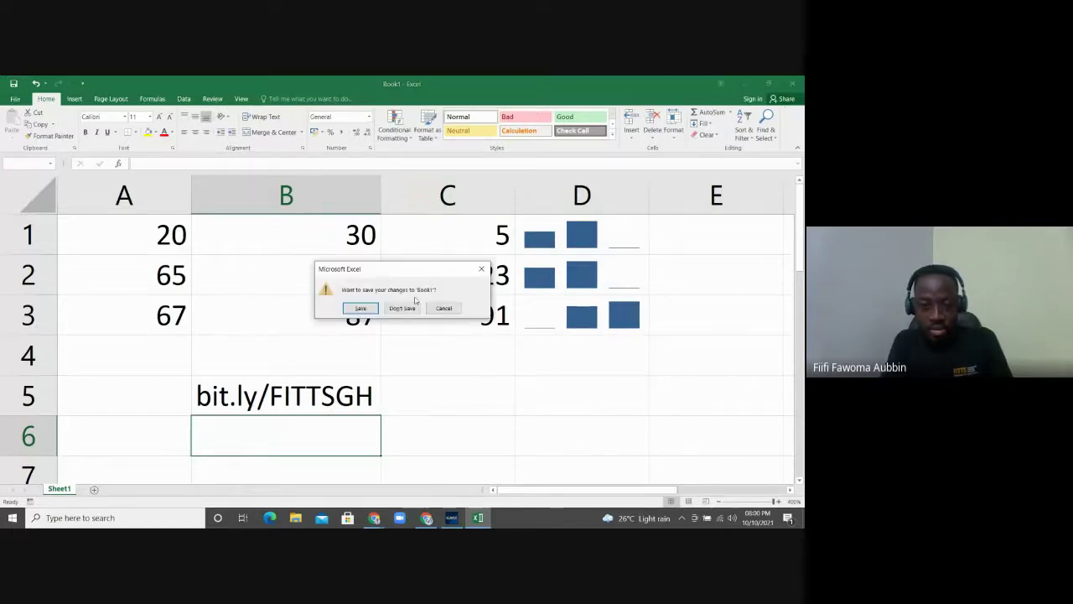
pyautogui.click(406, 306)
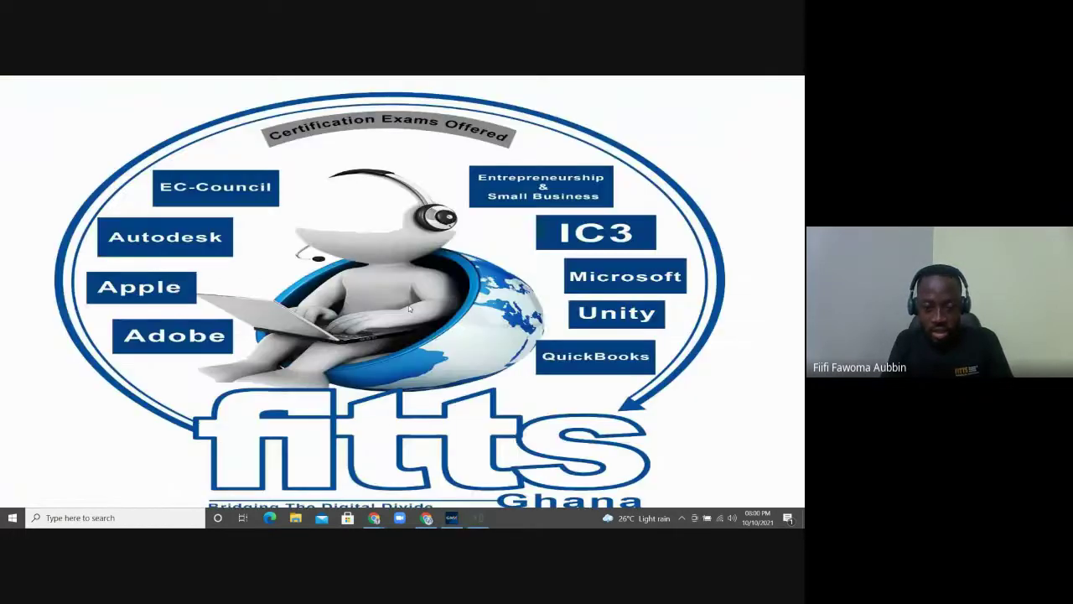
# - Switch to the Google Meet call window in Chrome and maximize it
pyautogui.click(427, 518)
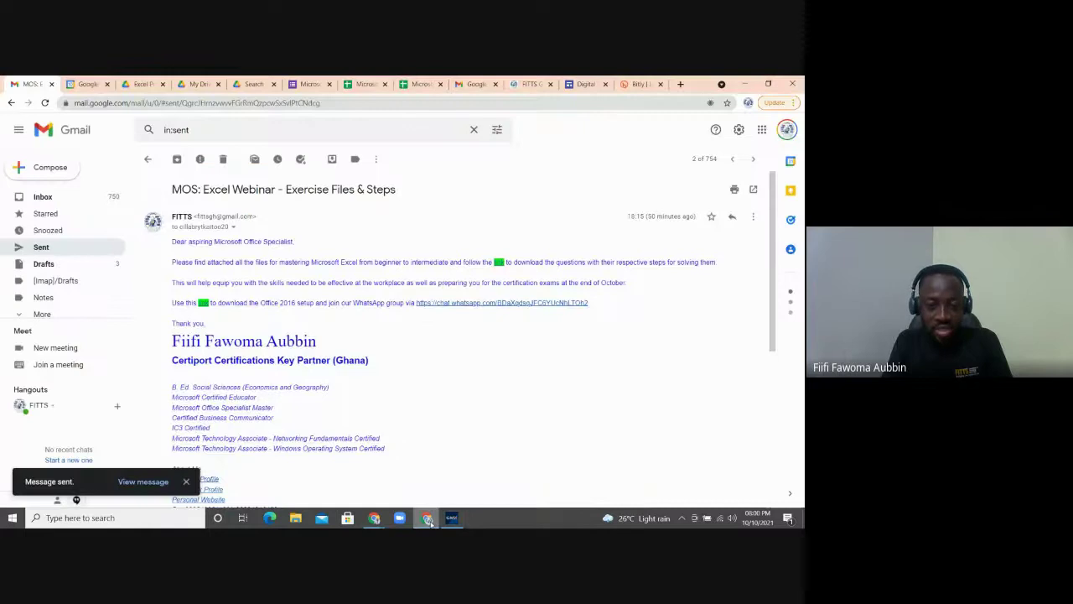
pyautogui.click(427, 519)
pyautogui.click(427, 482)
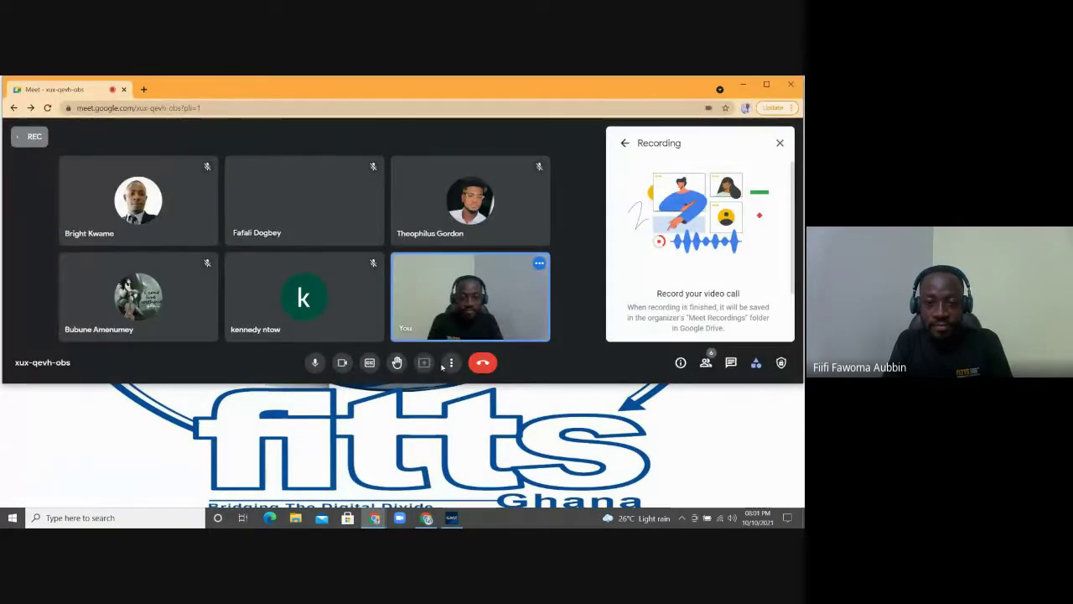
pyautogui.doubleClick(509, 382)
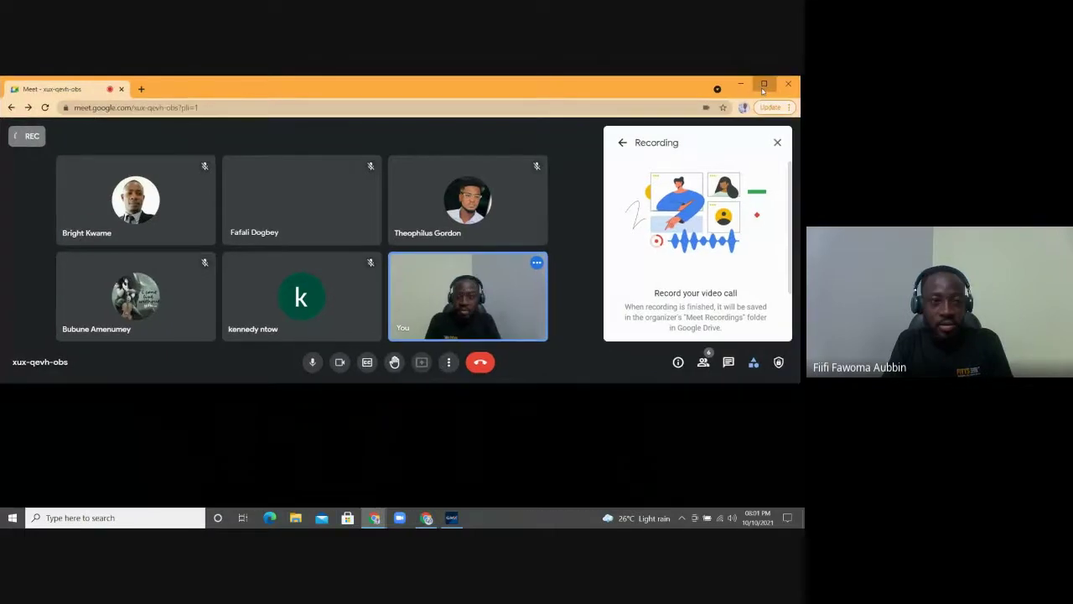